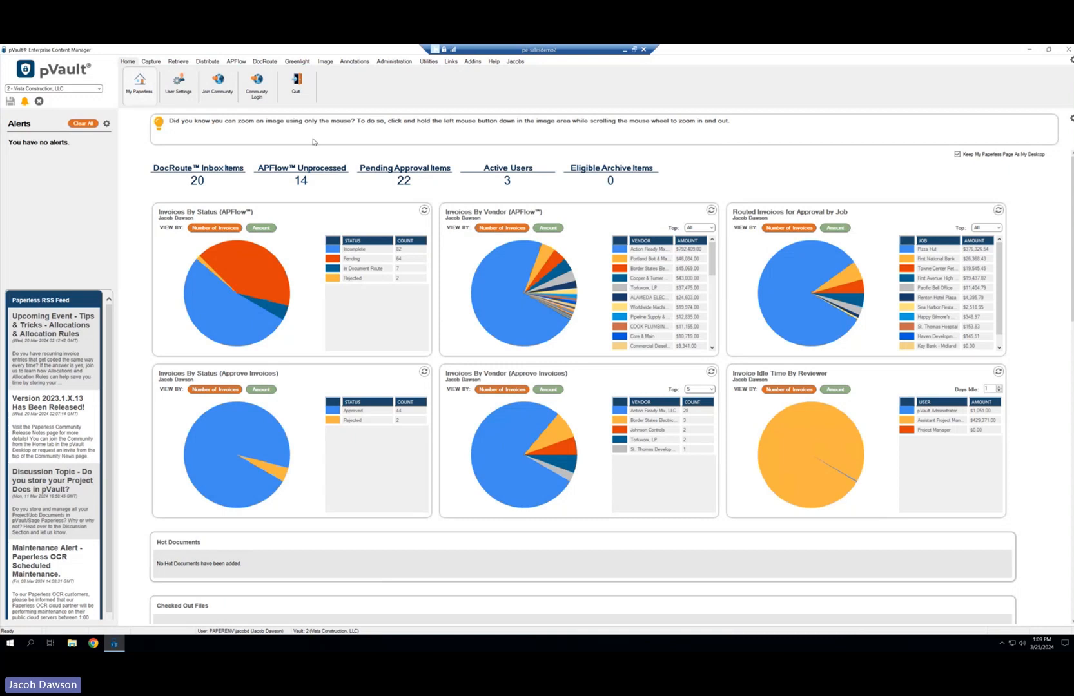
Look over the home dashboard's charts, document lists and assigned queues, and view the available Capture commands.
{"action": "scroll", "coordinate": [307, 245], "scroll_direction": "down", "scroll_amount": 3}
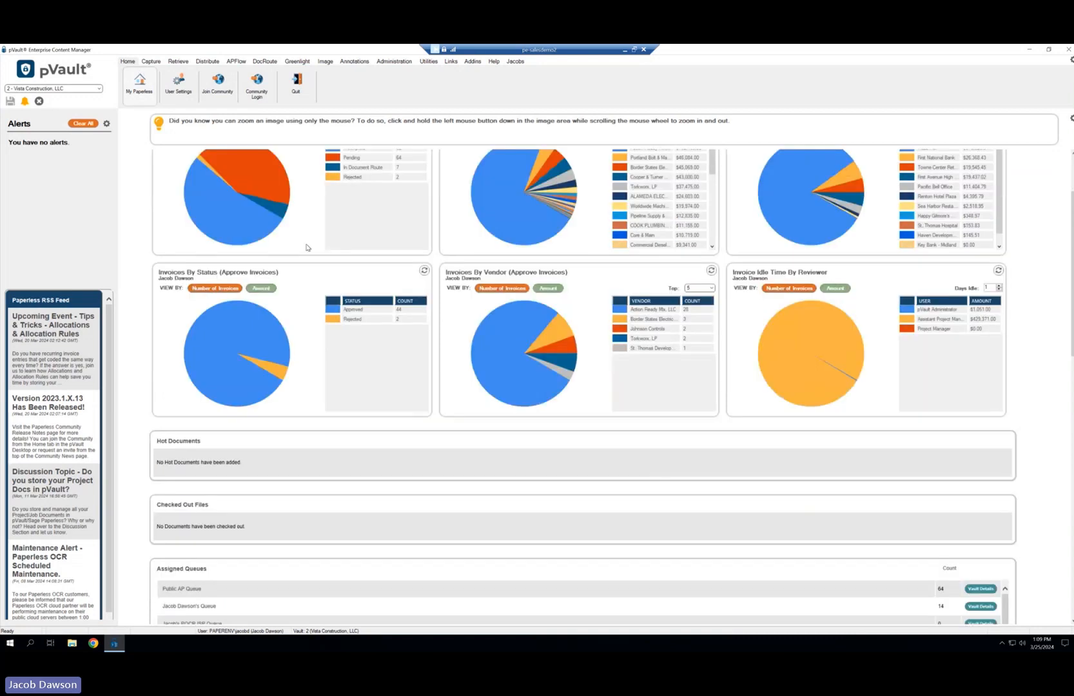
{"action": "scroll", "coordinate": [307, 245], "scroll_direction": "up", "scroll_amount": 3}
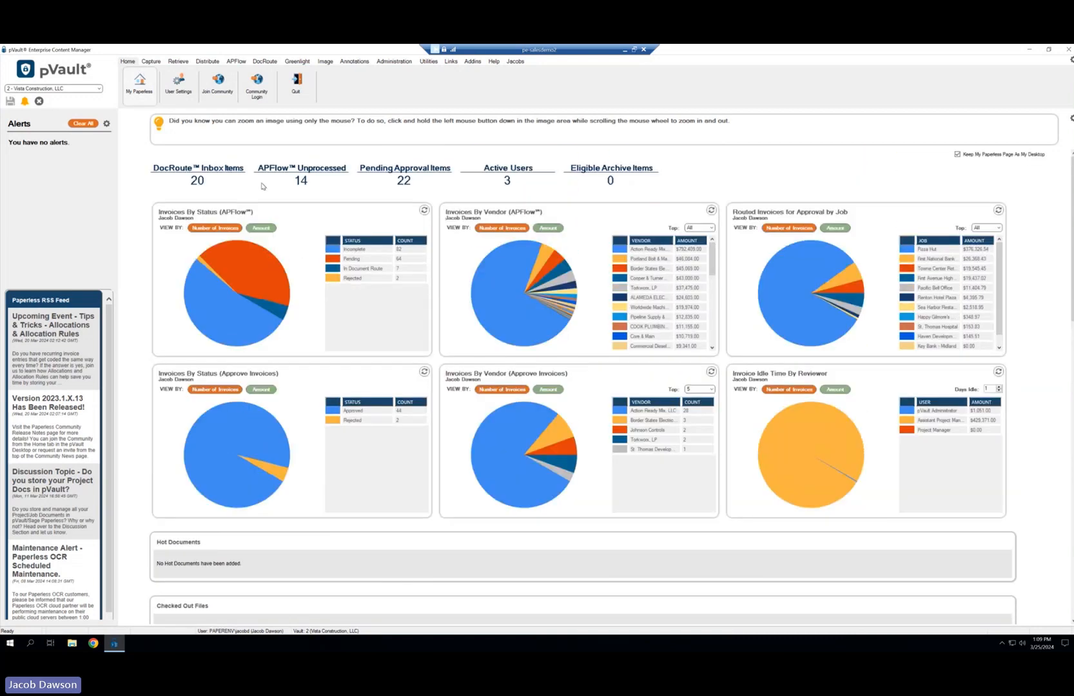
{"action": "left_click", "coordinate": [151, 61]}
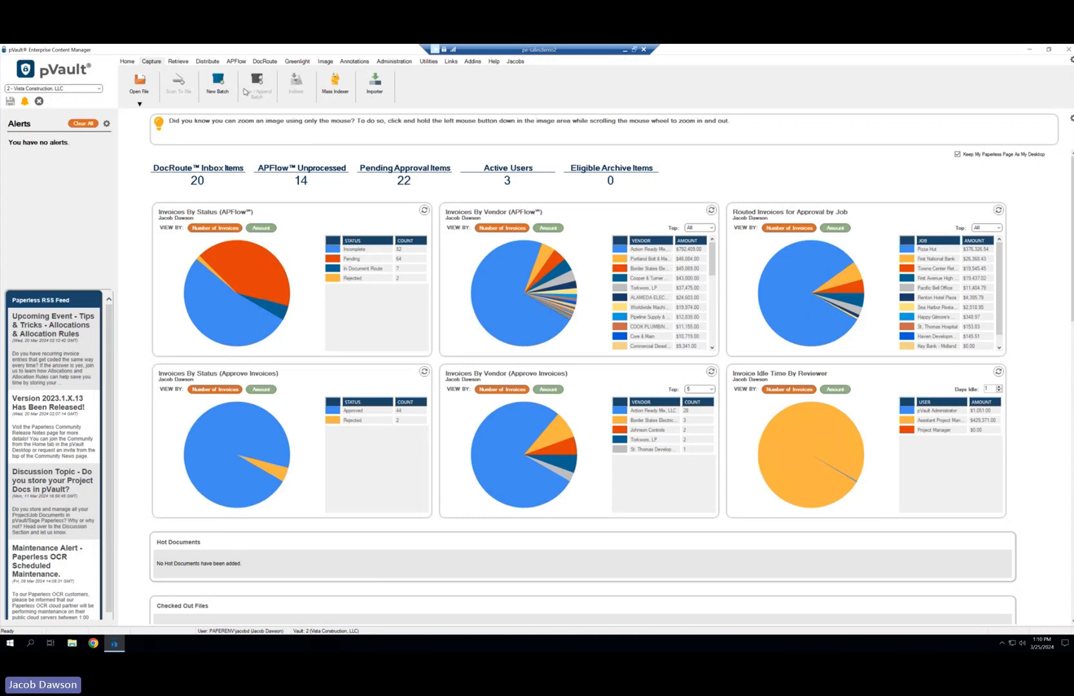
Browse the catalogue of available reports, including the Accounts Payable and pVault Audit groups, and close it.
{"action": "left_click", "coordinate": [179, 61]}
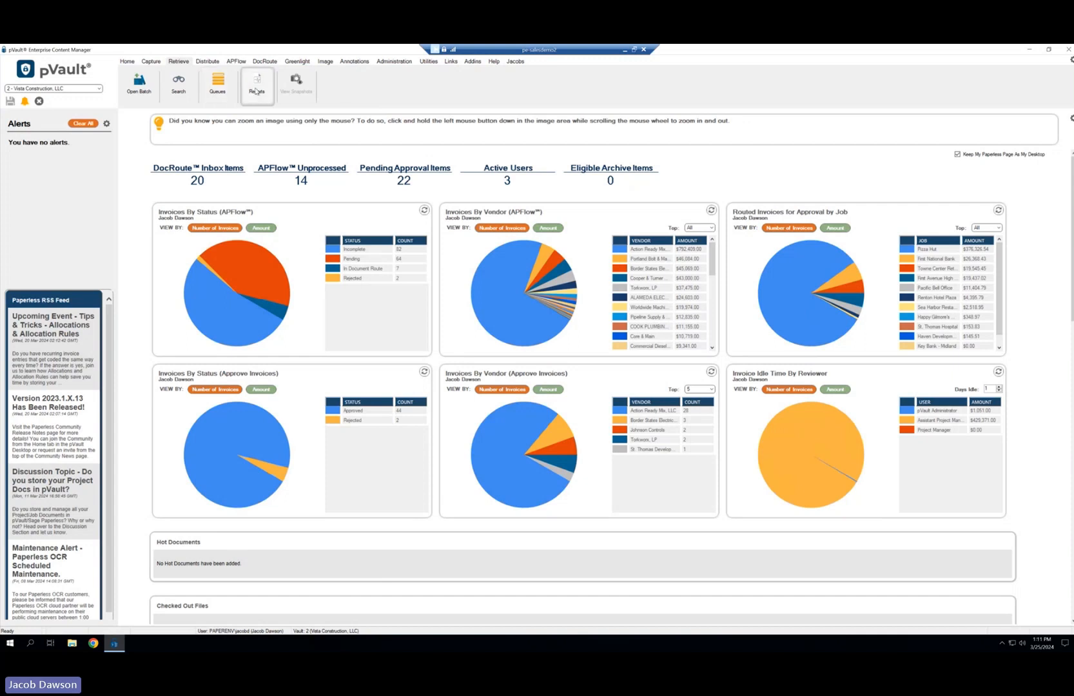
{"action": "left_click", "coordinate": [256, 91]}
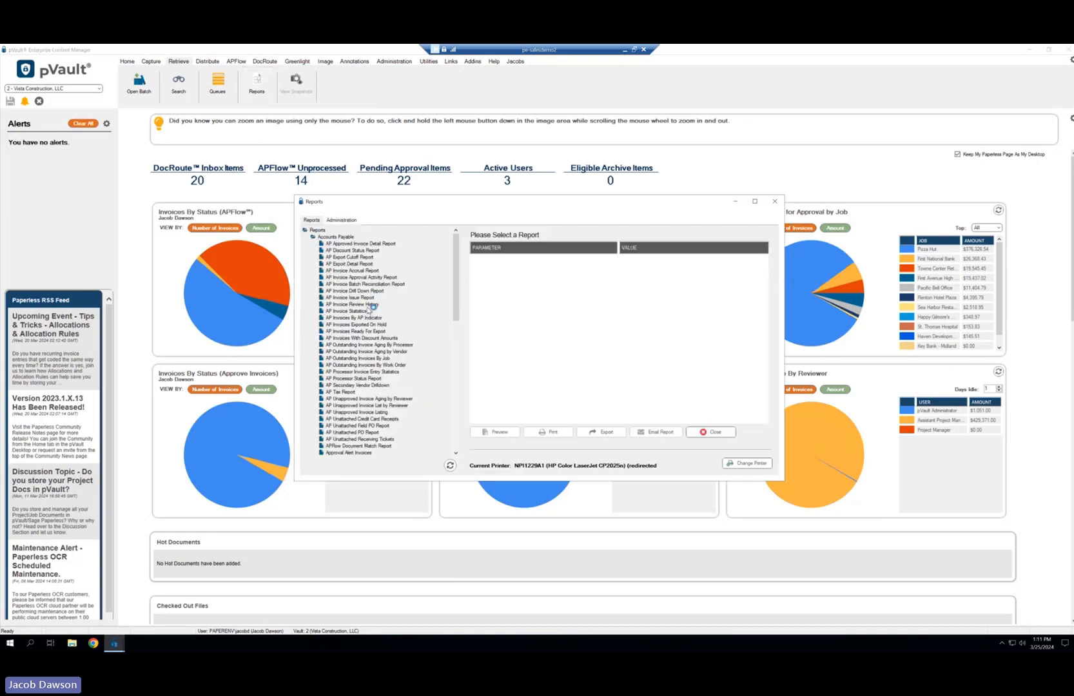
{"action": "scroll", "coordinate": [372, 307], "scroll_direction": "down", "scroll_amount": 3}
{"action": "scroll", "coordinate": [372, 308], "scroll_direction": "down", "scroll_amount": 4}
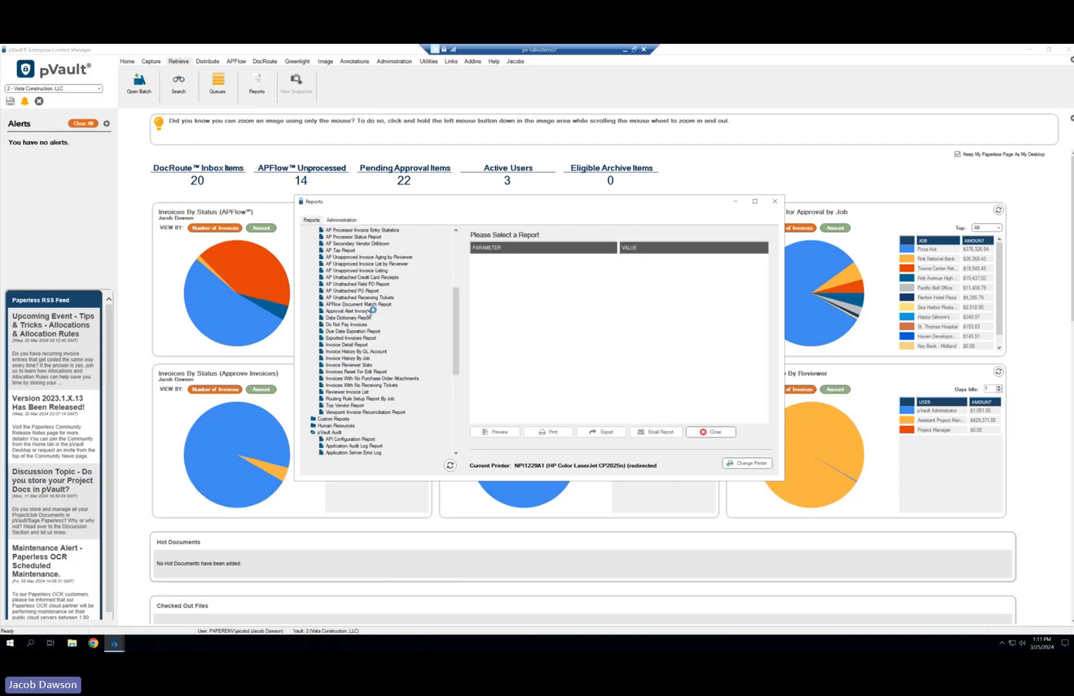
{"action": "scroll", "coordinate": [372, 361], "scroll_direction": "up", "scroll_amount": 5}
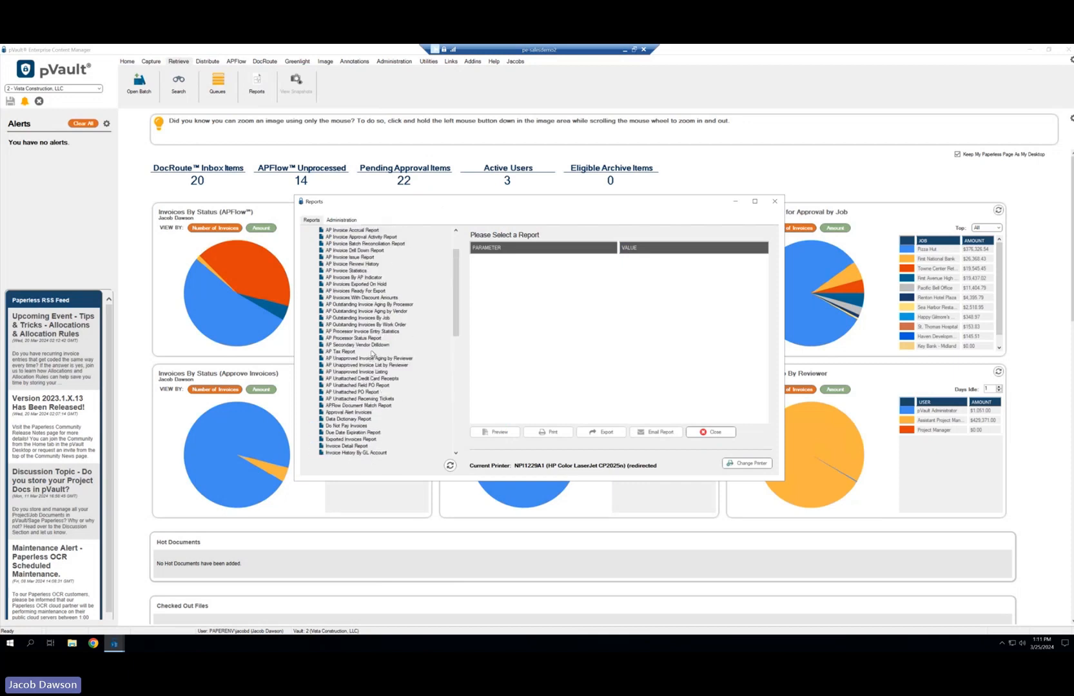
{"action": "scroll", "coordinate": [373, 354], "scroll_direction": "up", "scroll_amount": 2}
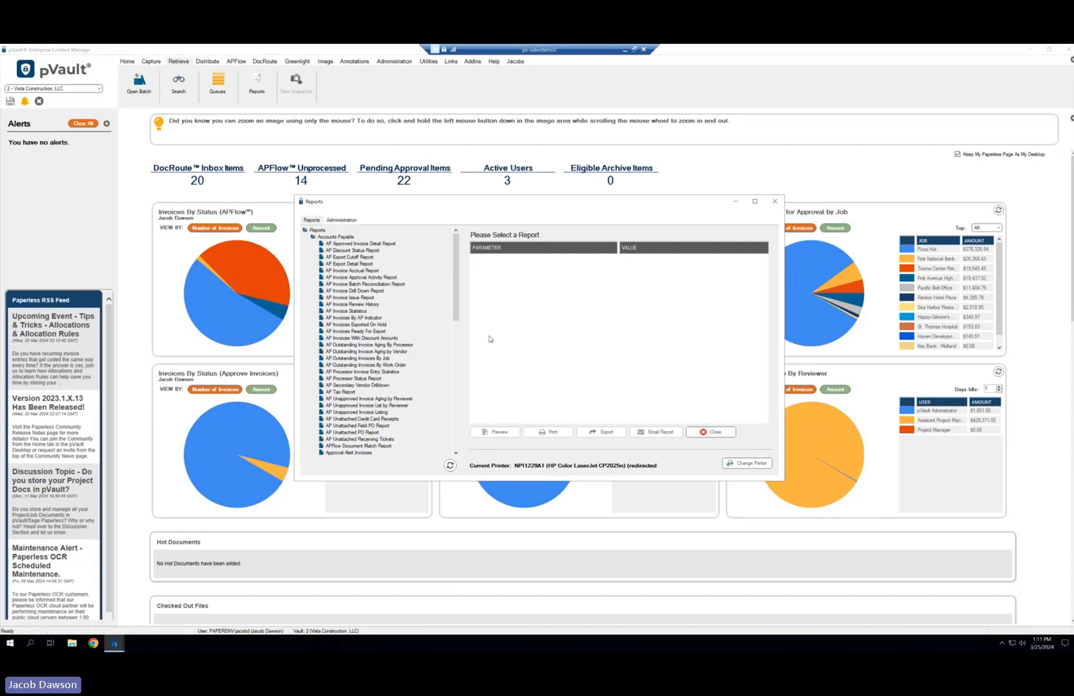
{"action": "left_click", "coordinate": [774, 202]}
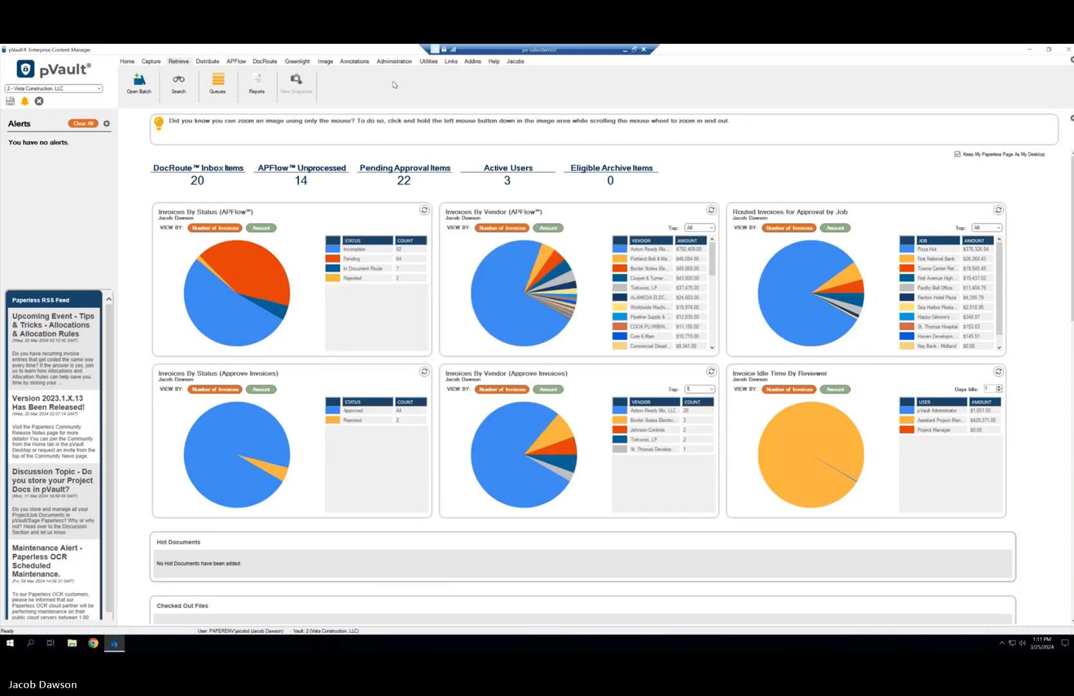
Review the commands available for Distribute, APFlow, DocRoute, Greenlight, Image, Administration and Utilities, and return to the Home commands.
{"action": "left_click", "coordinate": [220, 62]}
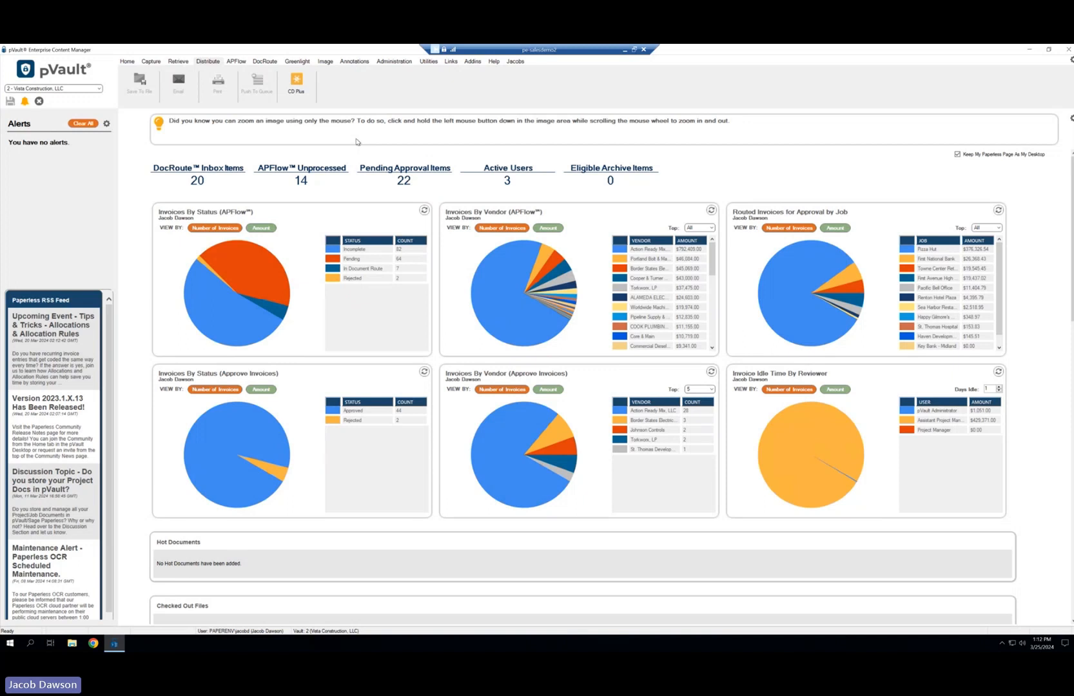
{"action": "left_click", "coordinate": [245, 65]}
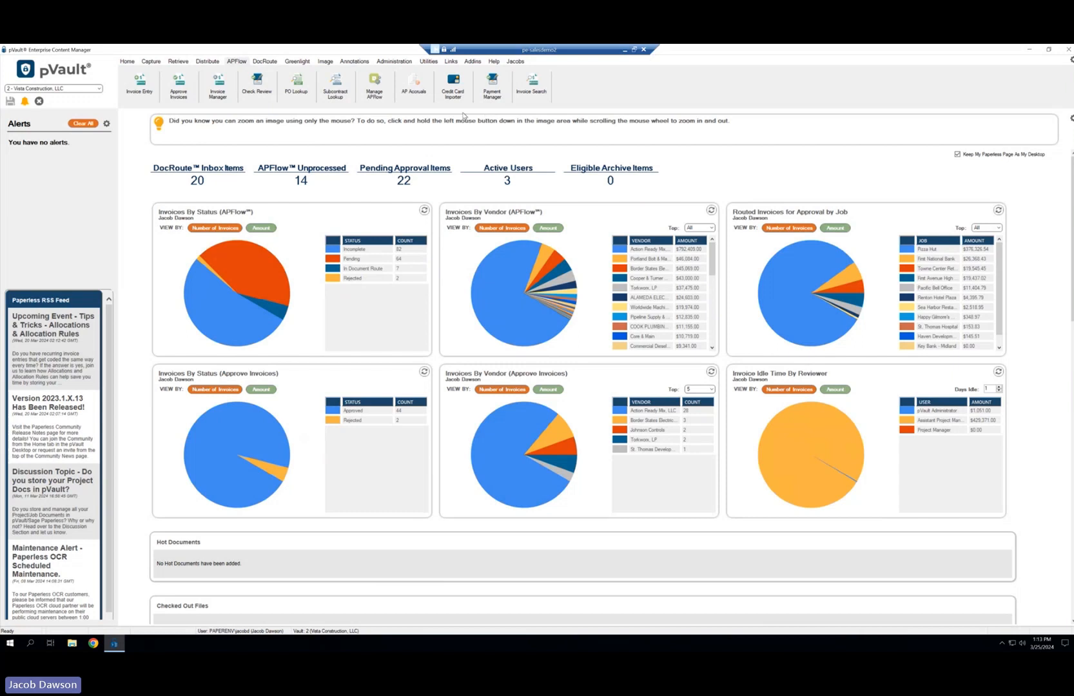
{"action": "left_click", "coordinate": [277, 65]}
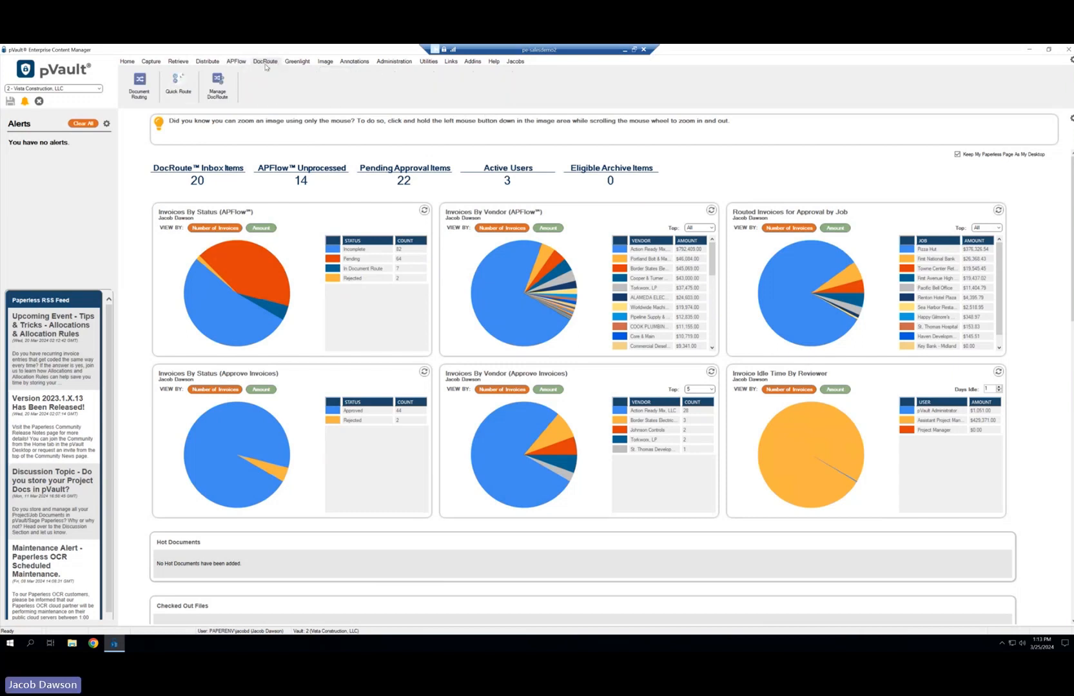
{"action": "left_click", "coordinate": [237, 62]}
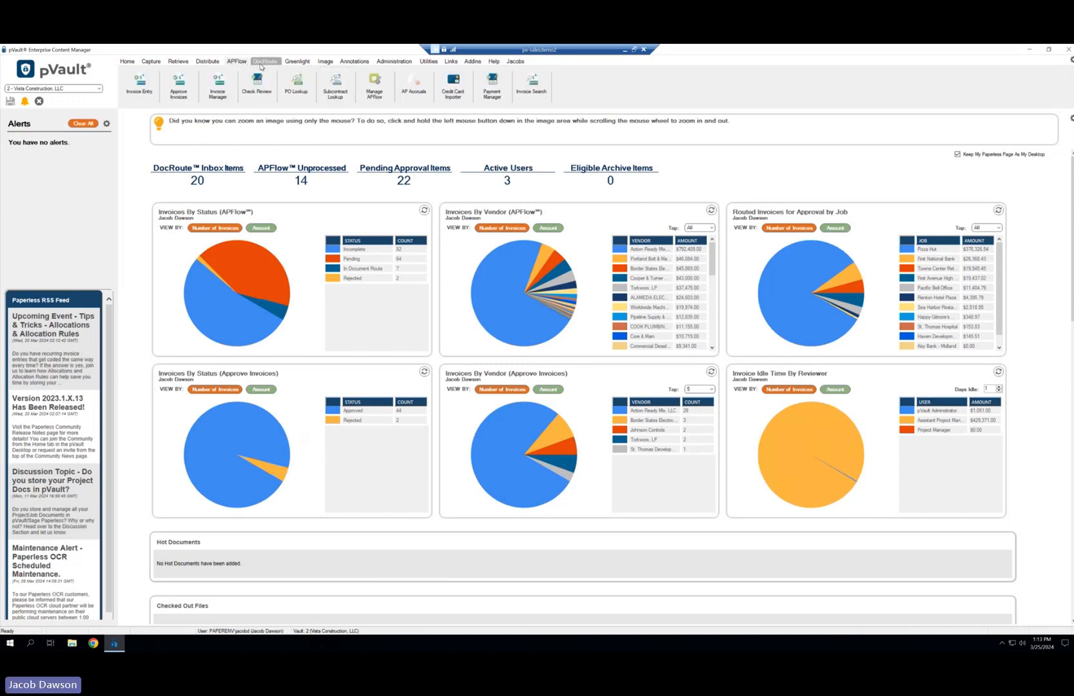
{"action": "left_click", "coordinate": [269, 63]}
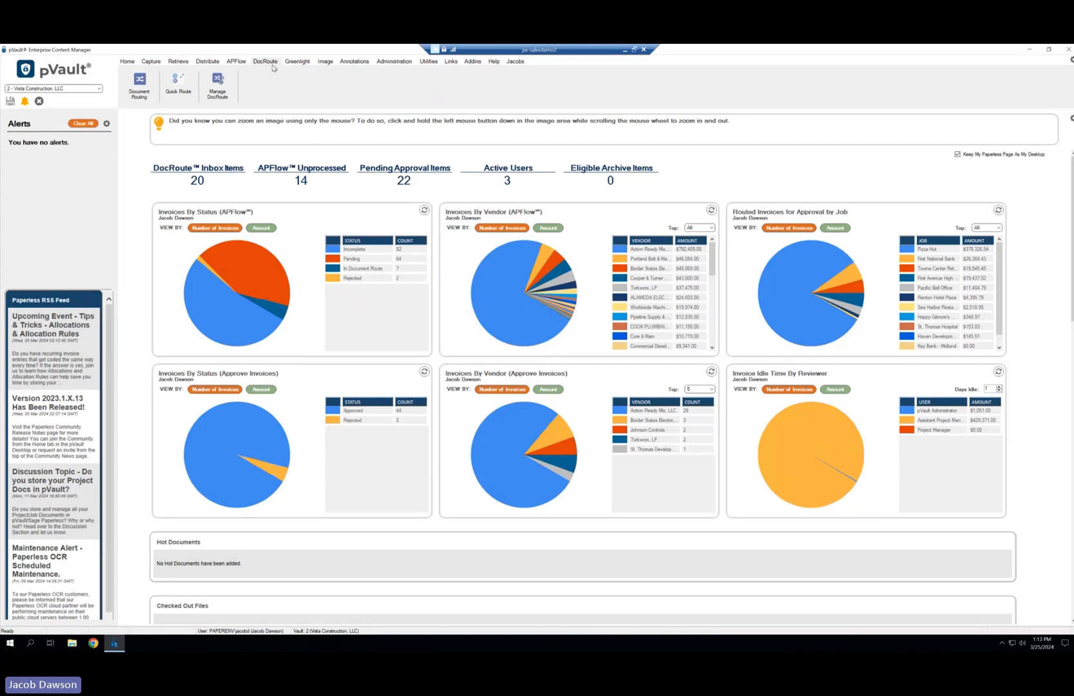
{"action": "left_click", "coordinate": [306, 63]}
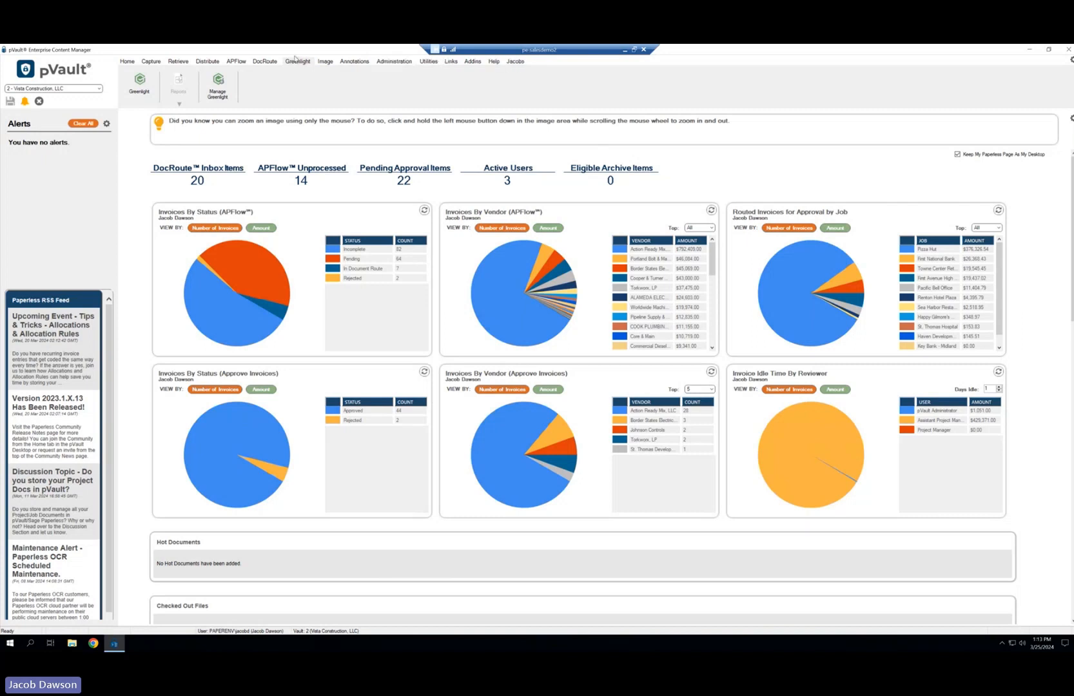
{"action": "left_click", "coordinate": [339, 62]}
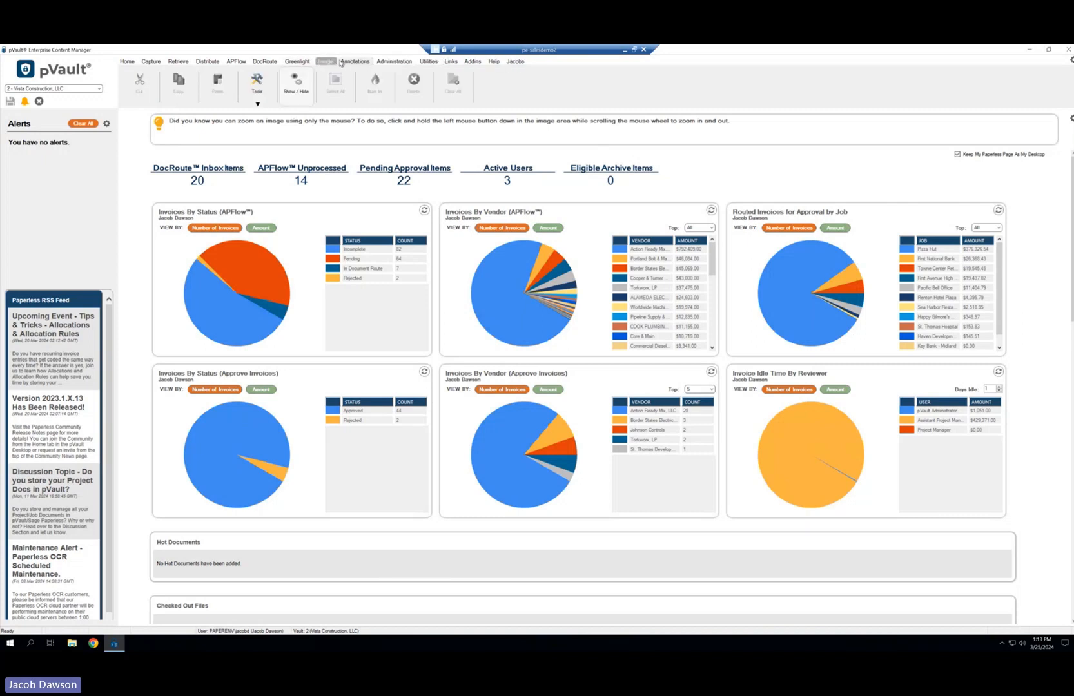
{"action": "left_click", "coordinate": [394, 62]}
{"action": "left_click", "coordinate": [426, 61]}
{"action": "left_click", "coordinate": [451, 62]}
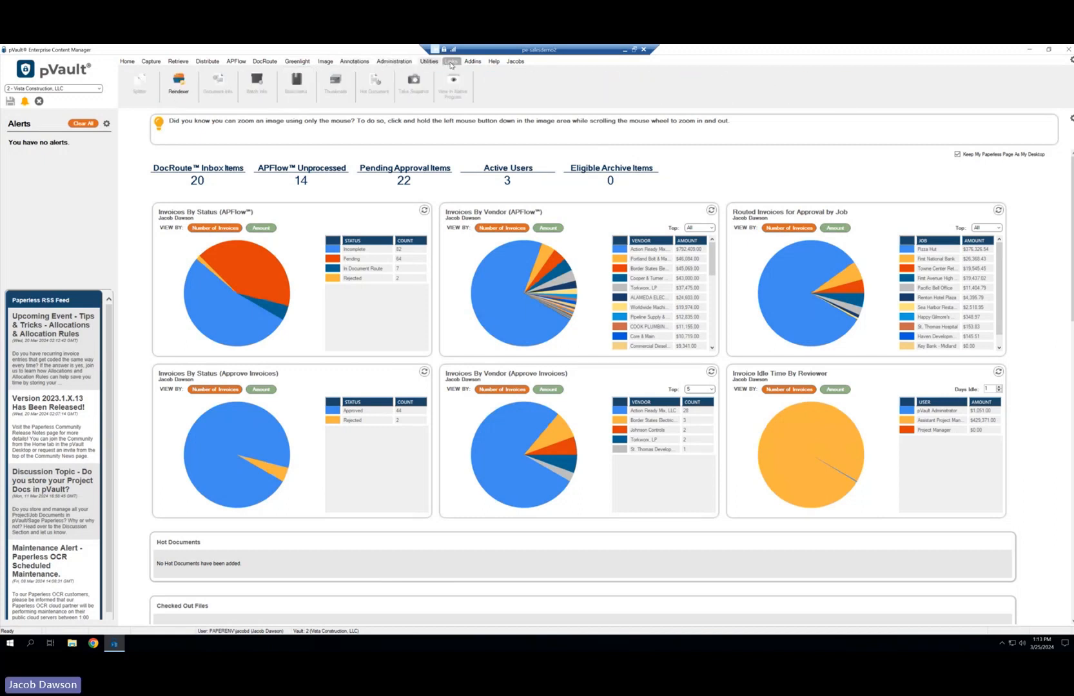
{"action": "left_click", "coordinate": [130, 64]}
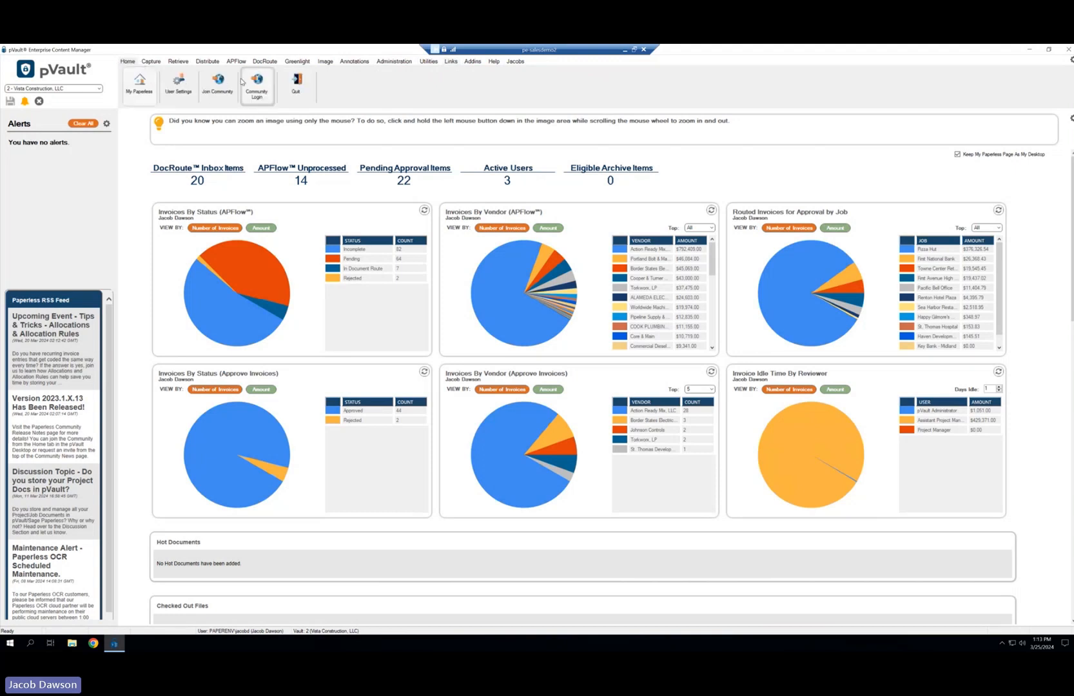
Open the document Search Utility and expand the All Document Types folder.
{"action": "left_click", "coordinate": [178, 64]}
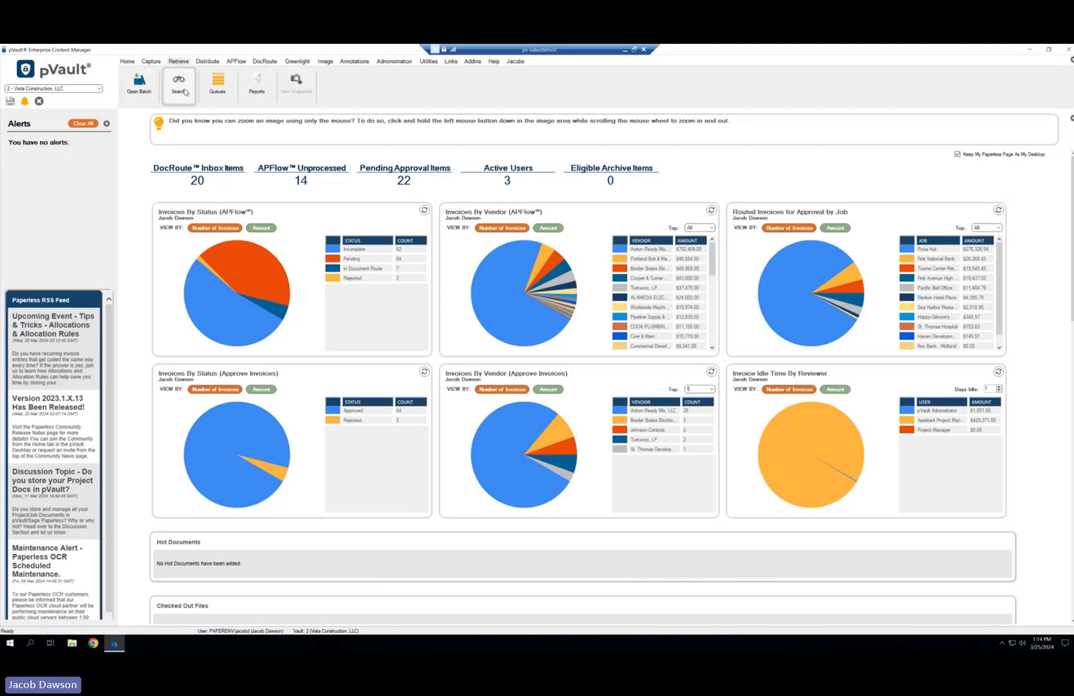
{"action": "left_click", "coordinate": [184, 91]}
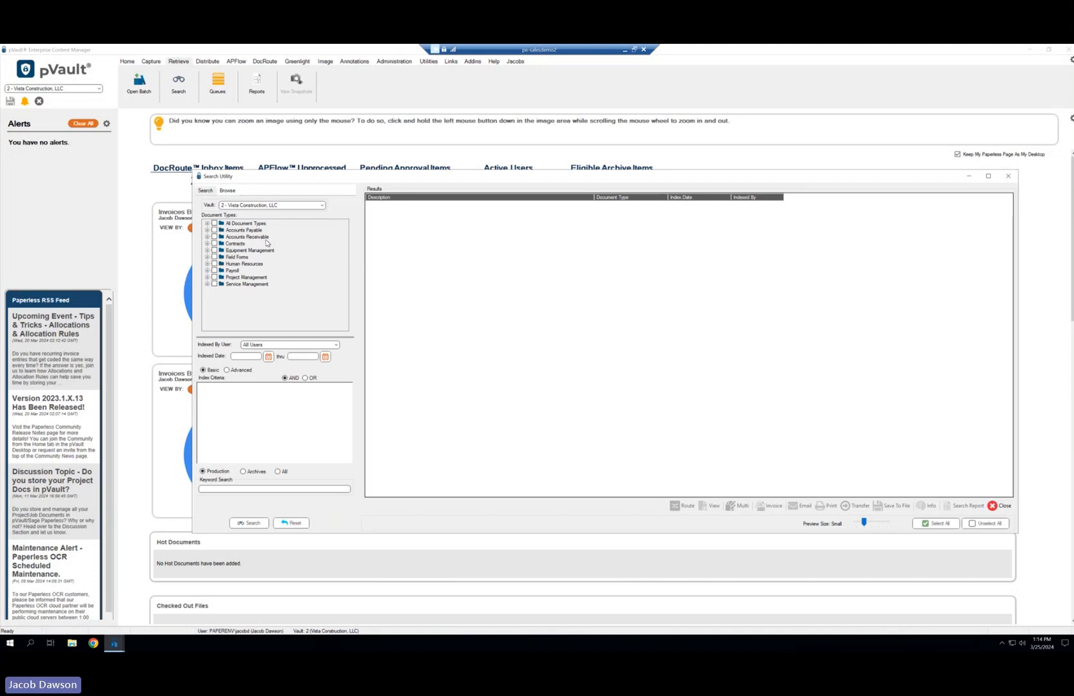
{"action": "left_click", "coordinate": [207, 223]}
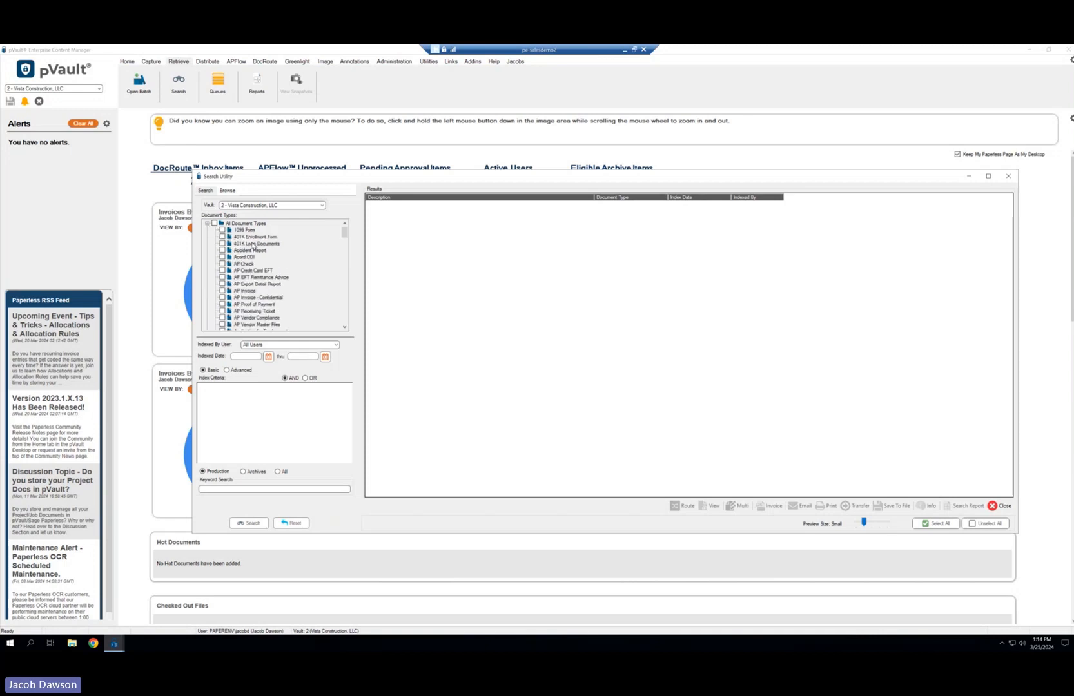
Look through the document types, select AP Invoice and run a search for all documents of that type.
{"action": "scroll", "coordinate": [254, 245], "scroll_direction": "down", "scroll_amount": 10}
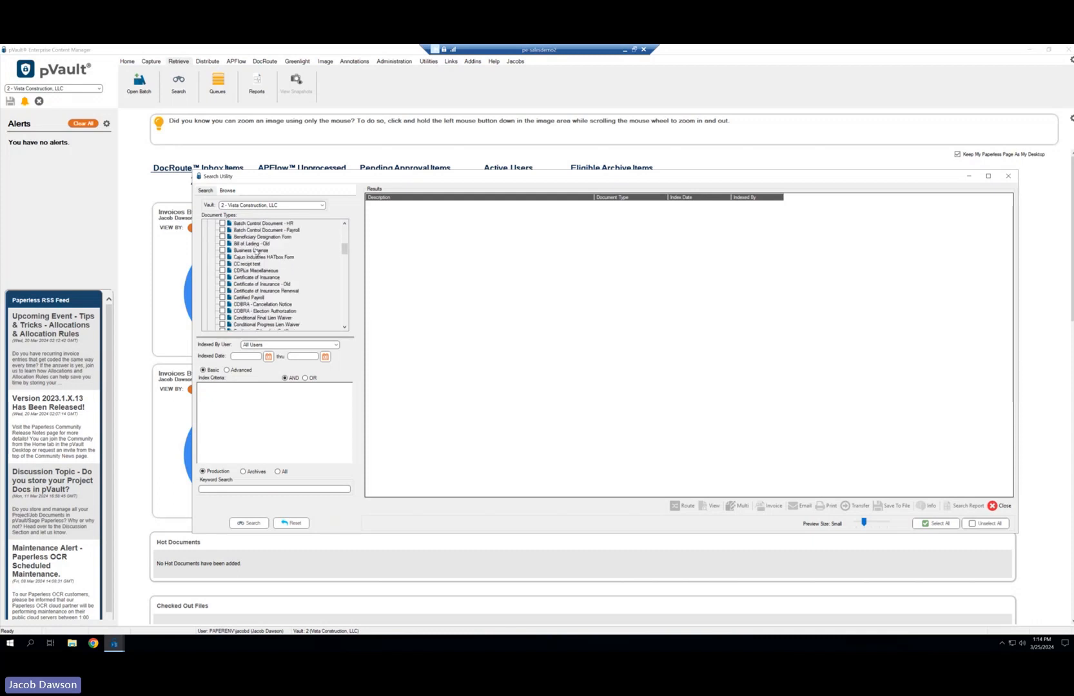
{"action": "scroll", "coordinate": [256, 252], "scroll_direction": "down", "scroll_amount": 10}
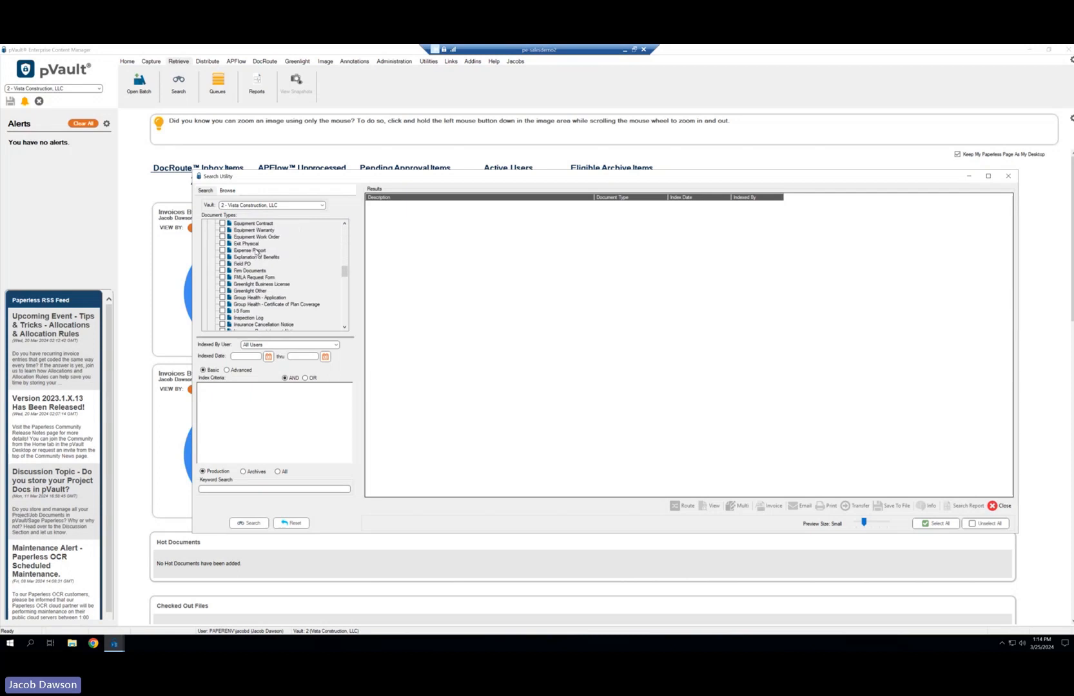
{"action": "scroll", "coordinate": [256, 252], "scroll_direction": "down", "scroll_amount": 4}
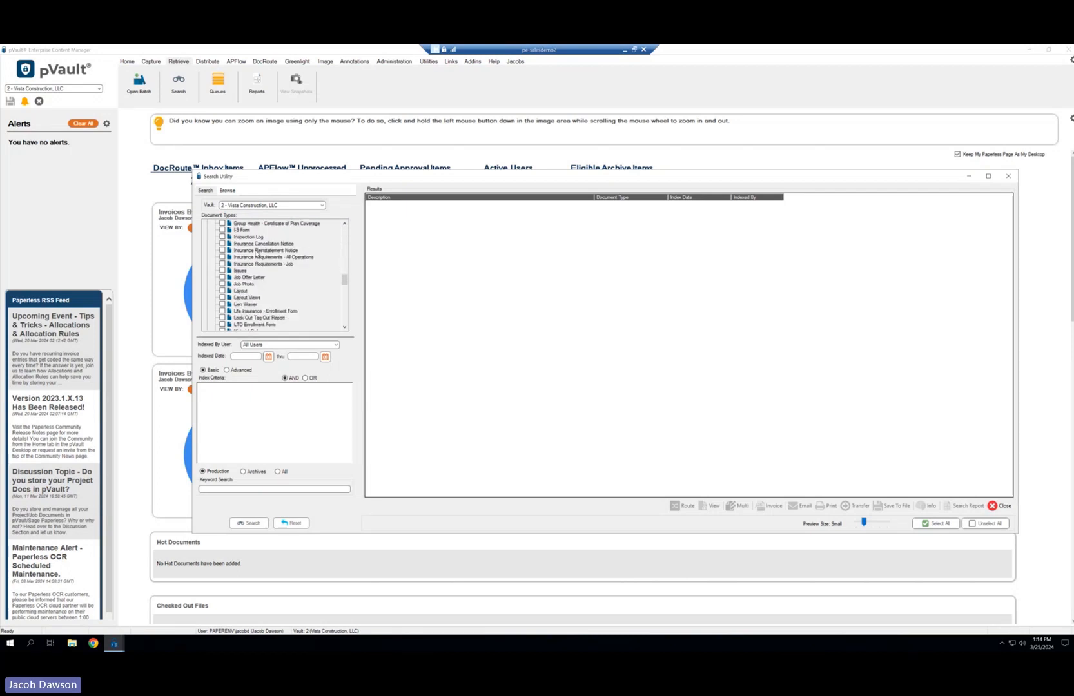
{"action": "scroll", "coordinate": [257, 254], "scroll_direction": "down", "scroll_amount": 3}
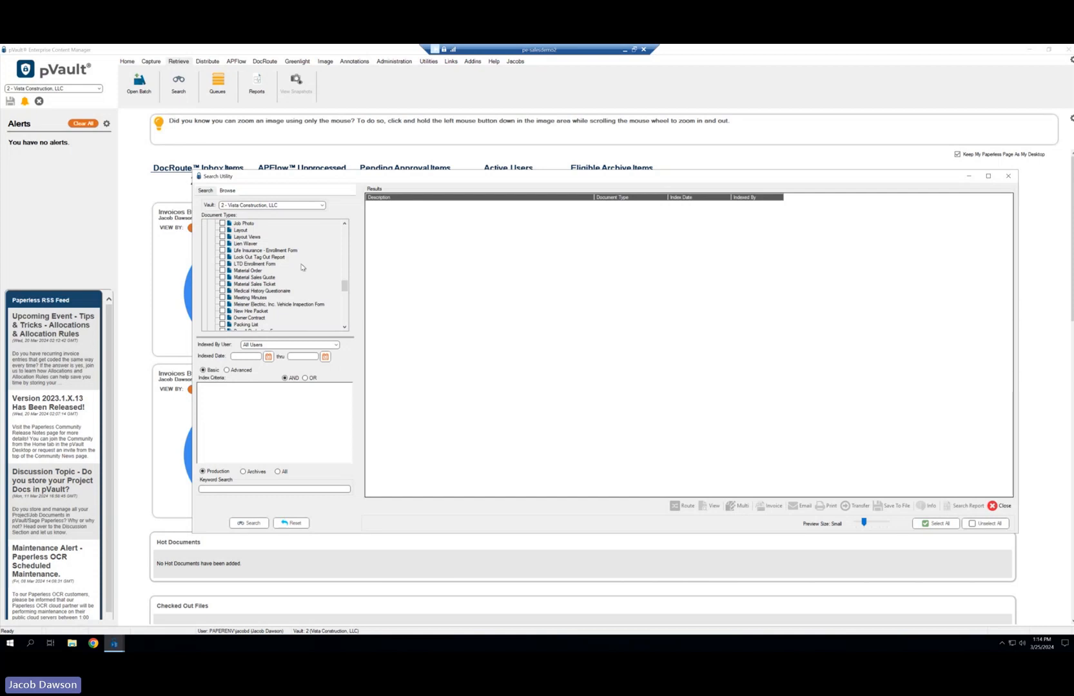
{"action": "scroll", "coordinate": [301, 266], "scroll_direction": "down", "scroll_amount": 5}
{"action": "scroll", "coordinate": [275, 279], "scroll_direction": "up", "scroll_amount": 5}
{"action": "scroll", "coordinate": [272, 278], "scroll_direction": "up", "scroll_amount": 12}
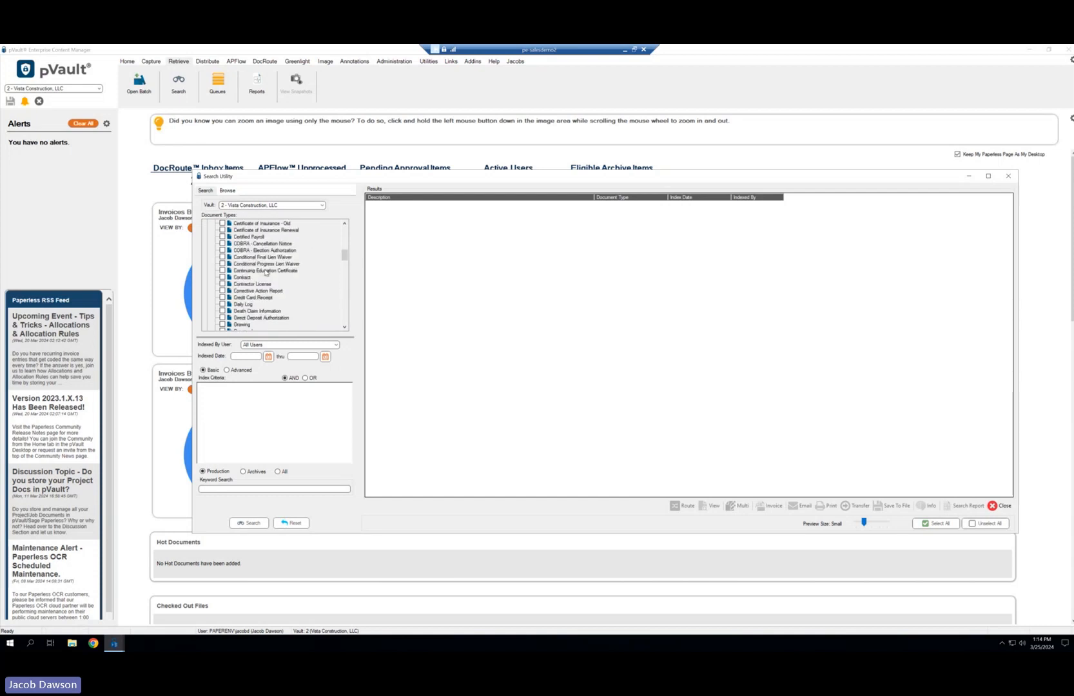
{"action": "scroll", "coordinate": [236, 236], "scroll_direction": "up", "scroll_amount": 5}
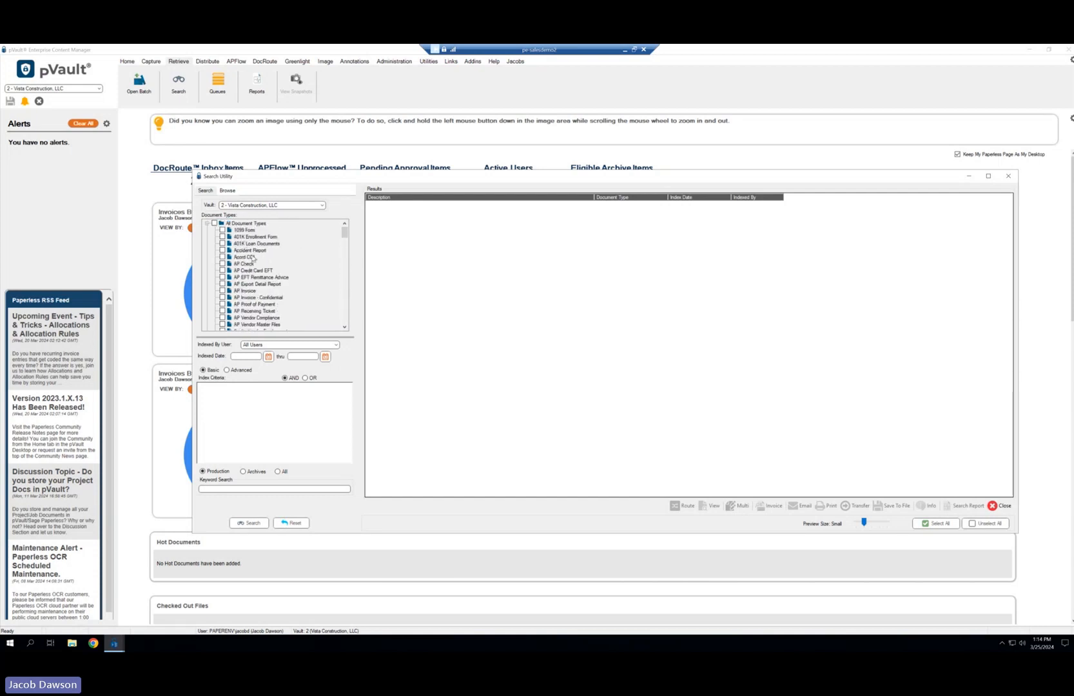
{"action": "left_click", "coordinate": [222, 291]}
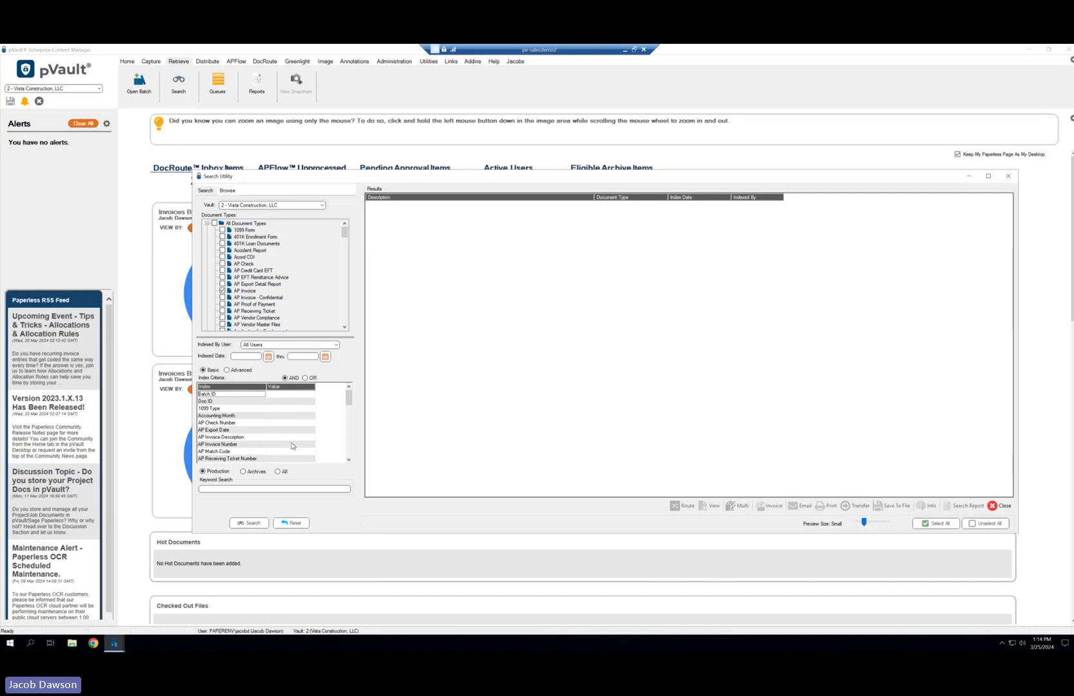
{"action": "left_click", "coordinate": [250, 522]}
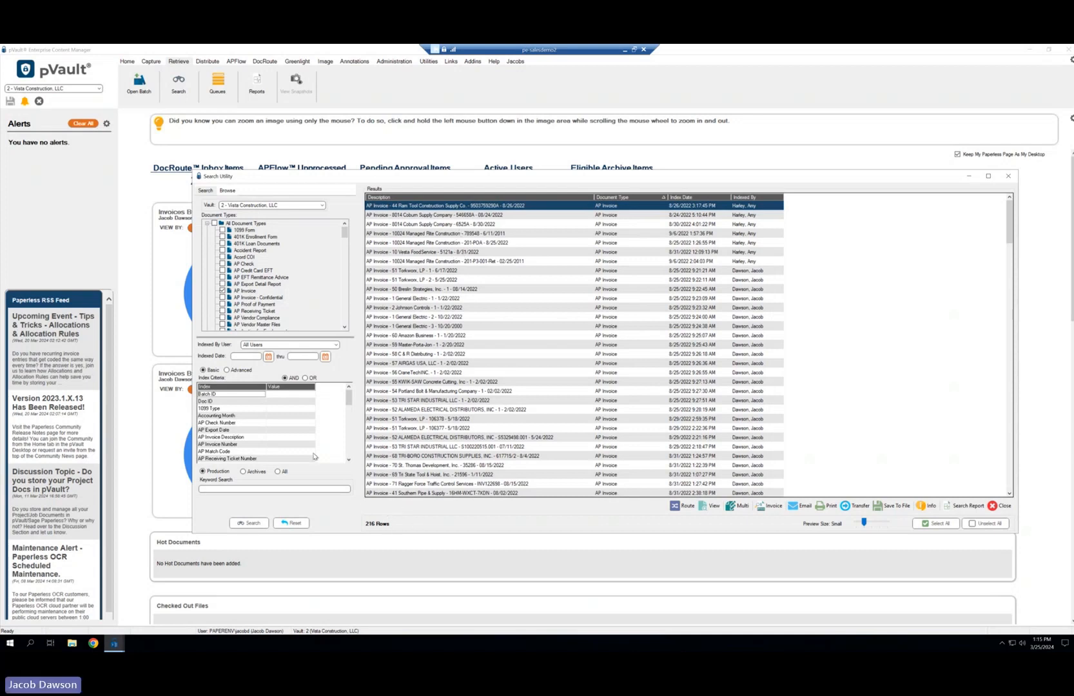
Set the Job Number criterion to job 1000-, First Avenue High, from the job lookup and rerun the AP Invoice search.
{"action": "scroll", "coordinate": [287, 440], "scroll_direction": "down", "scroll_amount": 6}
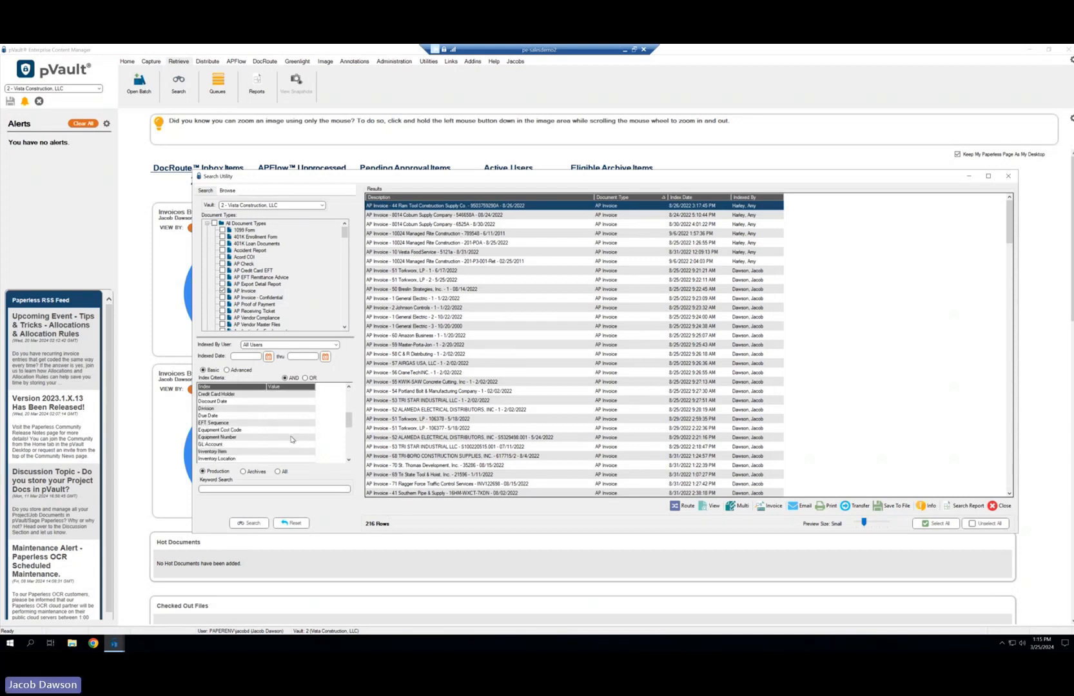
{"action": "scroll", "coordinate": [290, 440], "scroll_direction": "down", "scroll_amount": 2}
{"action": "left_click", "coordinate": [285, 452]}
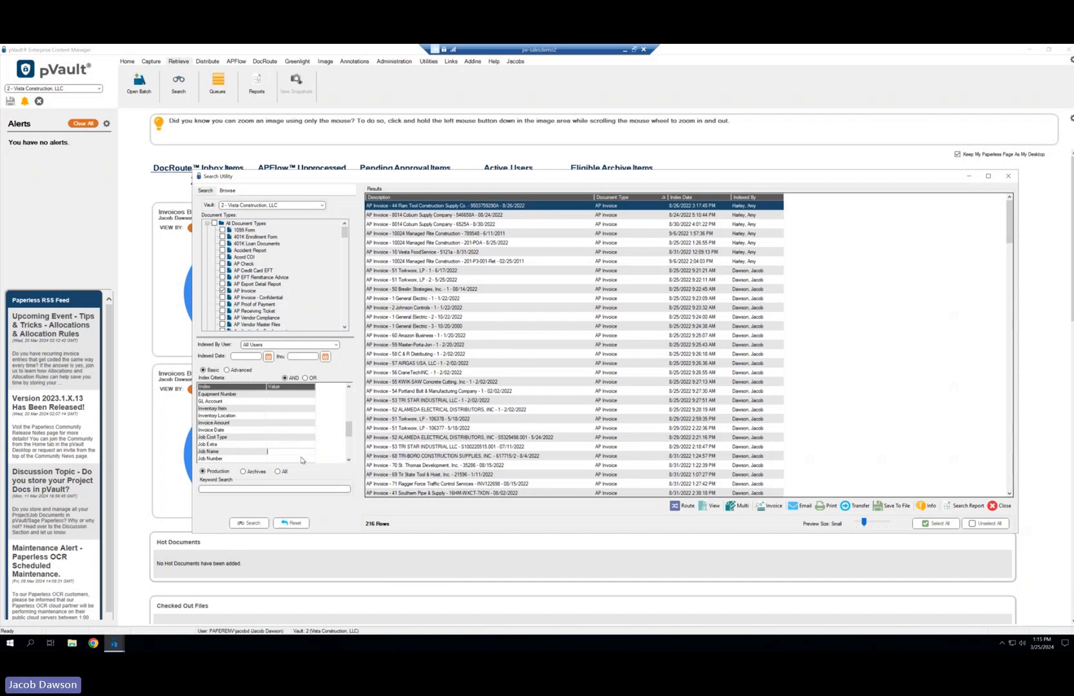
{"action": "left_click", "coordinate": [301, 459]}
{"action": "key", "text": "F4"}
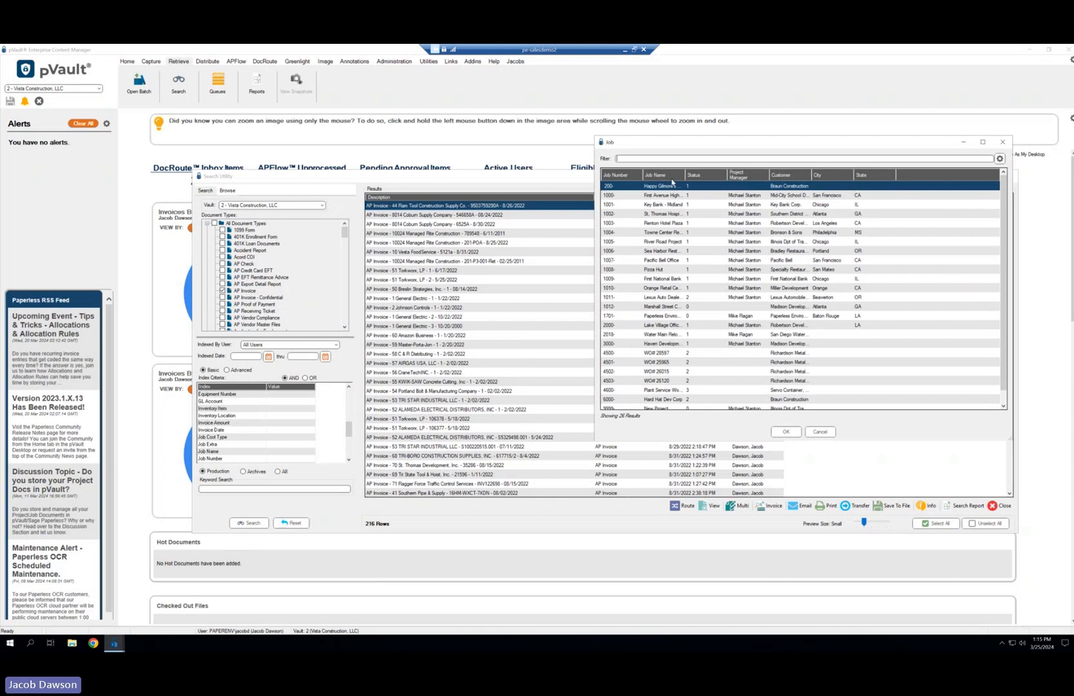
{"action": "scroll", "coordinate": [741, 281], "scroll_direction": "down", "scroll_amount": 1}
{"action": "scroll", "coordinate": [738, 298], "scroll_direction": "up", "scroll_amount": 1}
{"action": "left_click", "coordinate": [657, 196]}
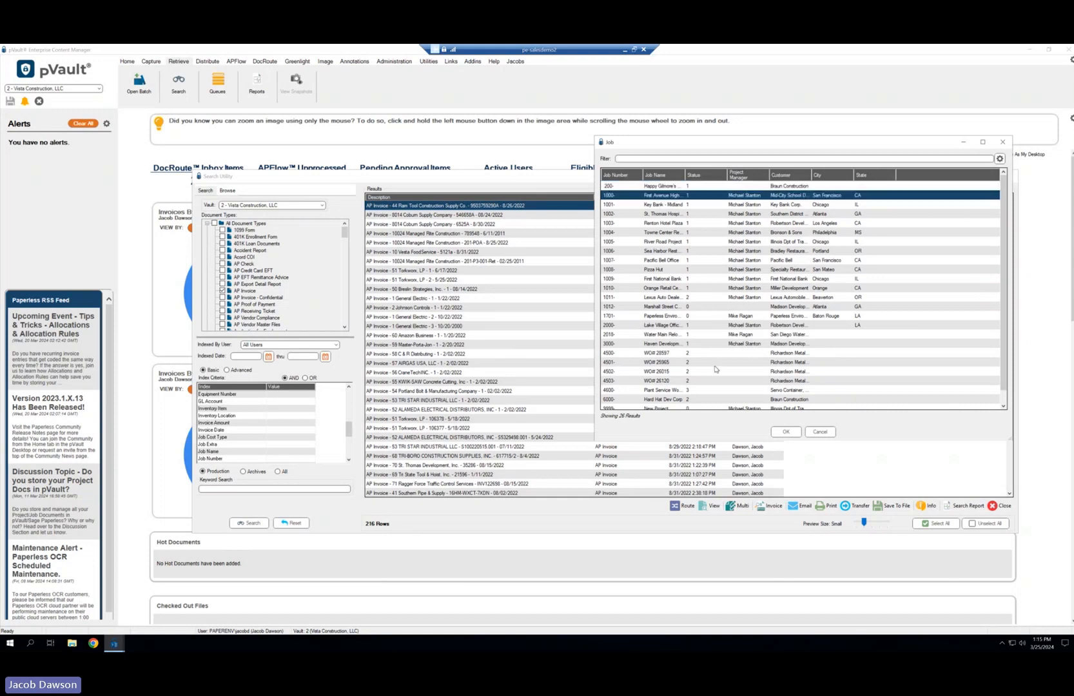
{"action": "left_click", "coordinate": [785, 432]}
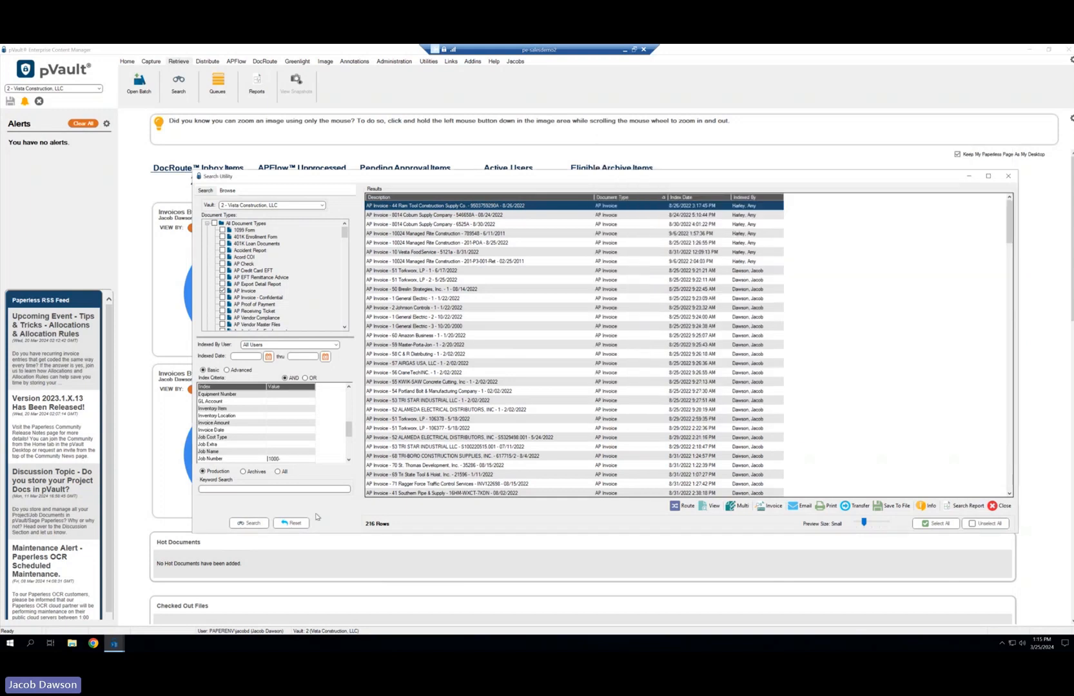
{"action": "left_click", "coordinate": [254, 523]}
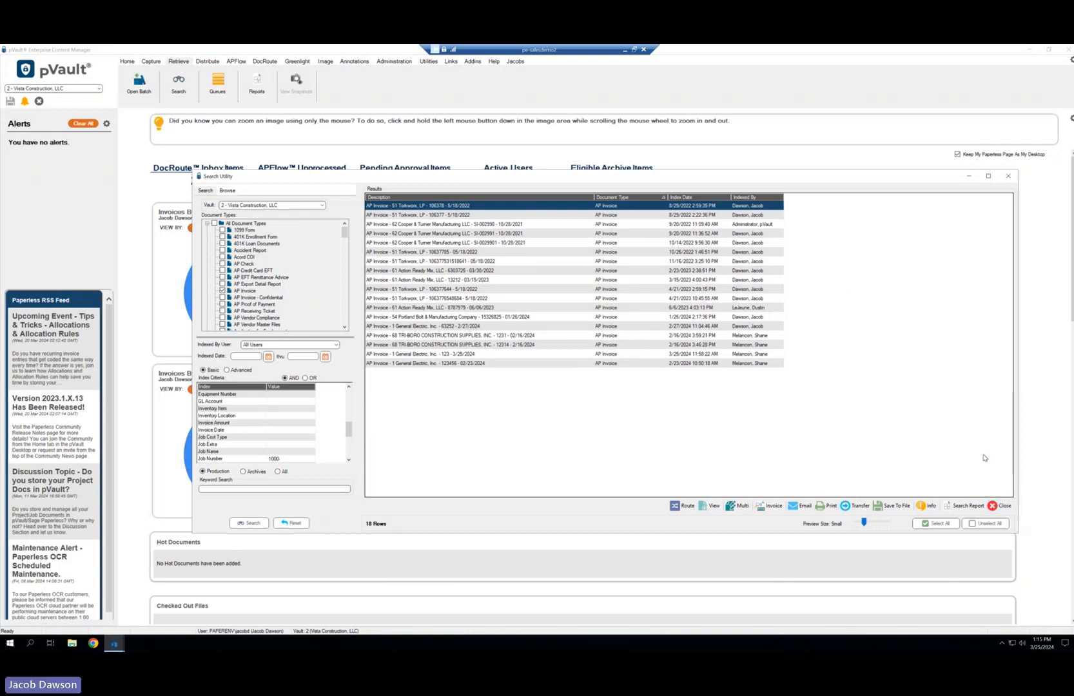
Close the Search Utility, show the Capture commands, and view the file browser for opening a document without choosing a file.
{"action": "left_click", "coordinate": [996, 507]}
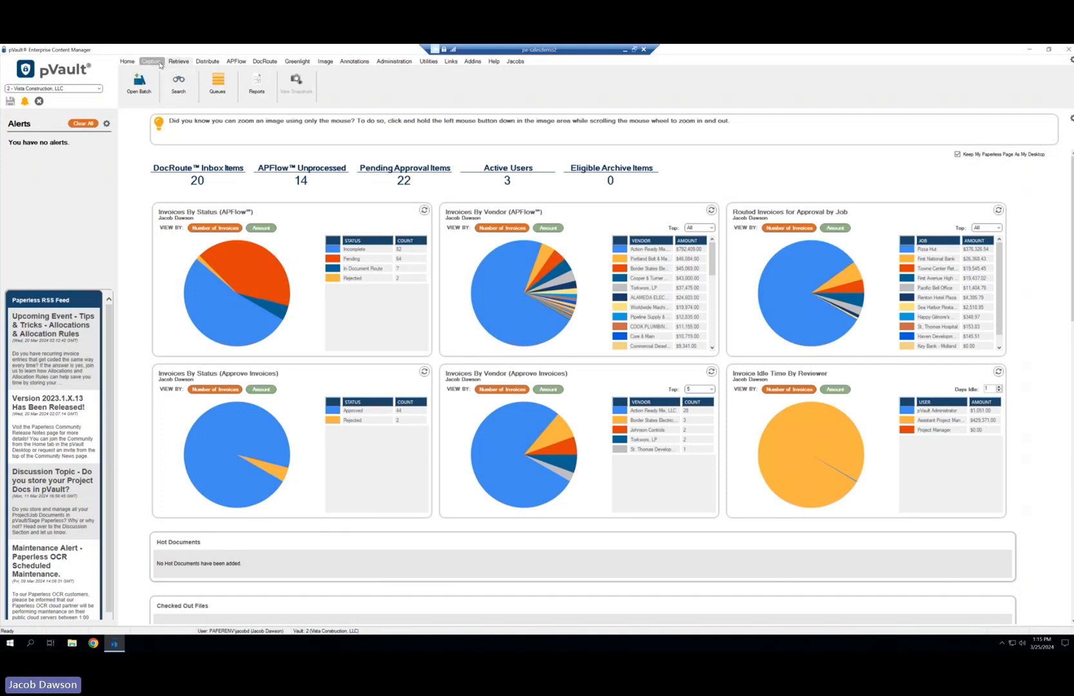
{"action": "left_click", "coordinate": [155, 62]}
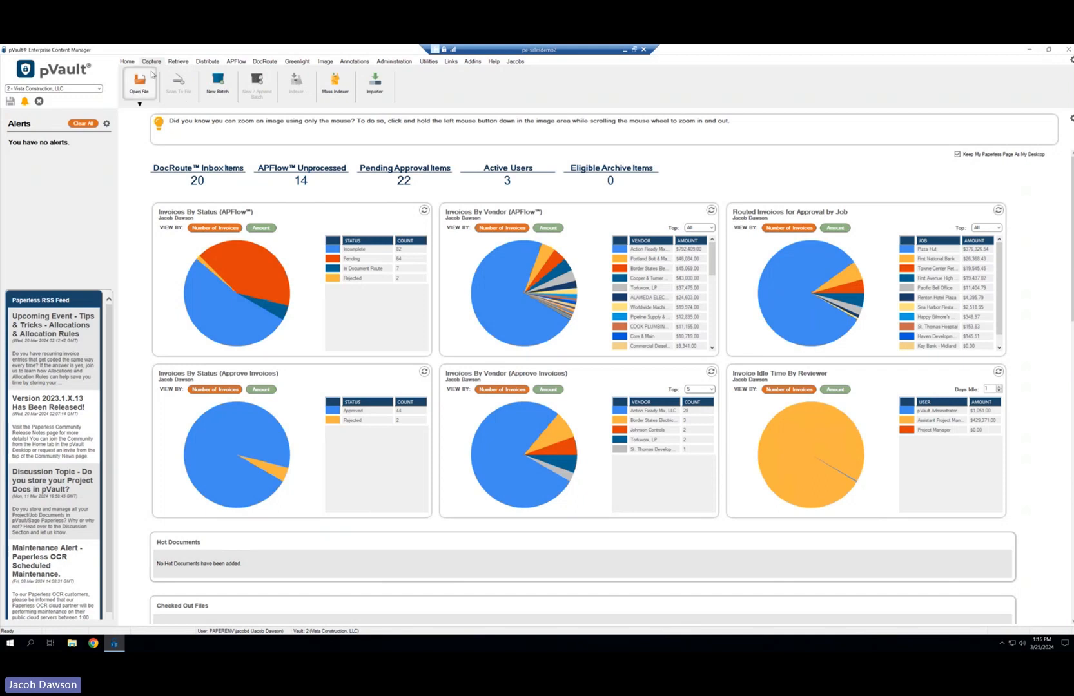
{"action": "left_click", "coordinate": [140, 83]}
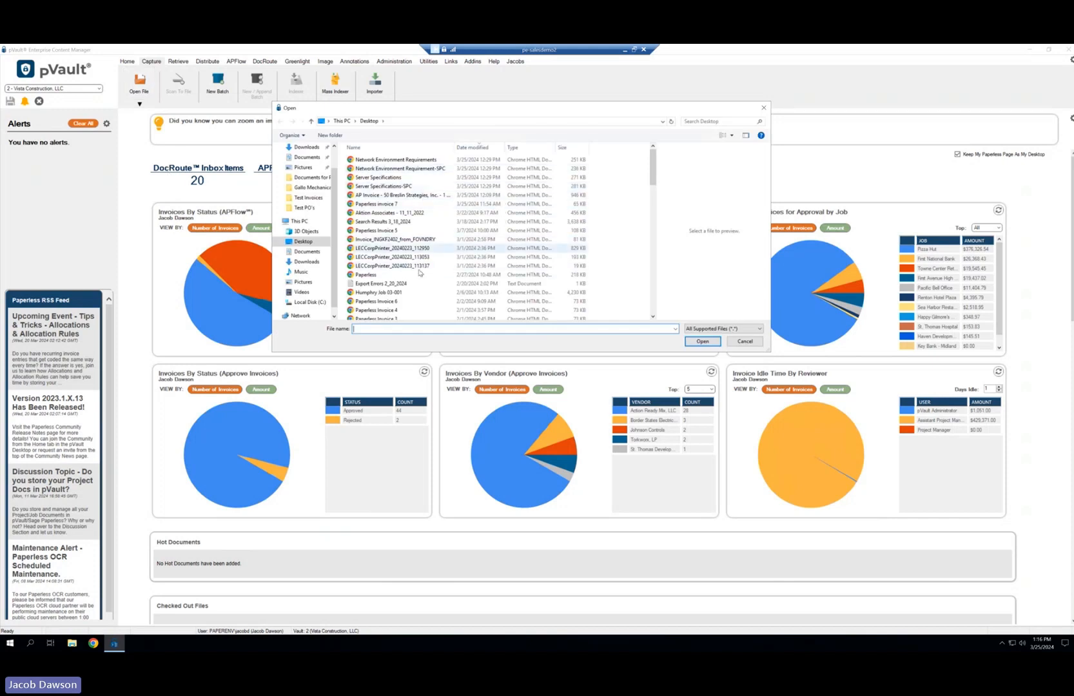
{"action": "left_click", "coordinate": [744, 342]}
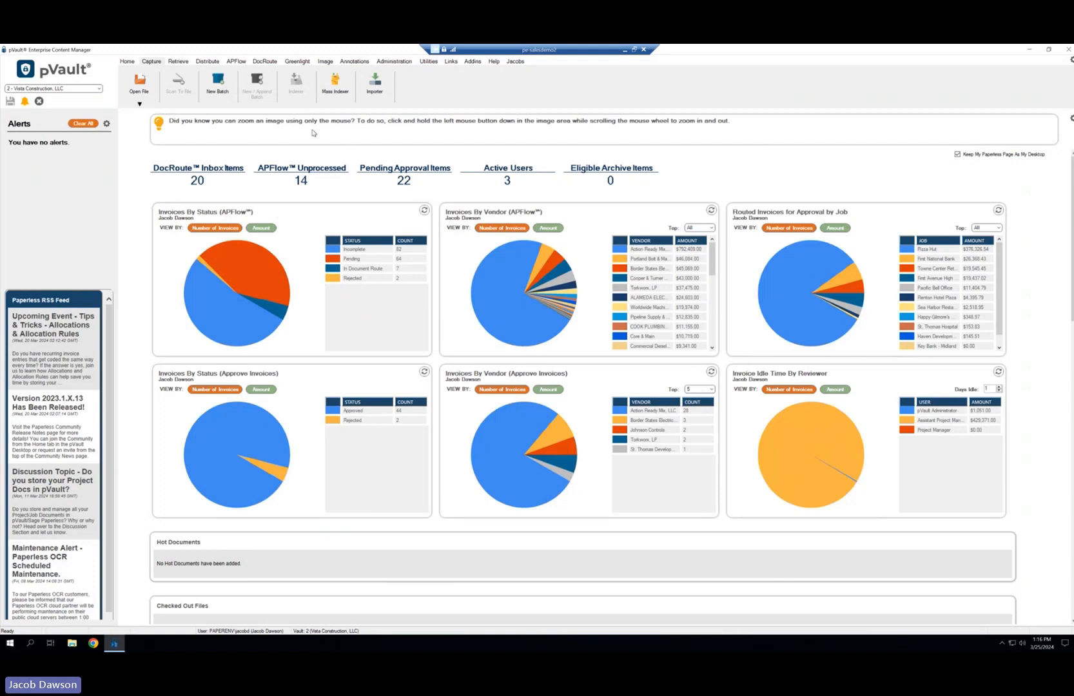
Open the Document Importer and view the Outlook source properties of the last email import job in the list.
{"action": "left_click", "coordinate": [371, 83]}
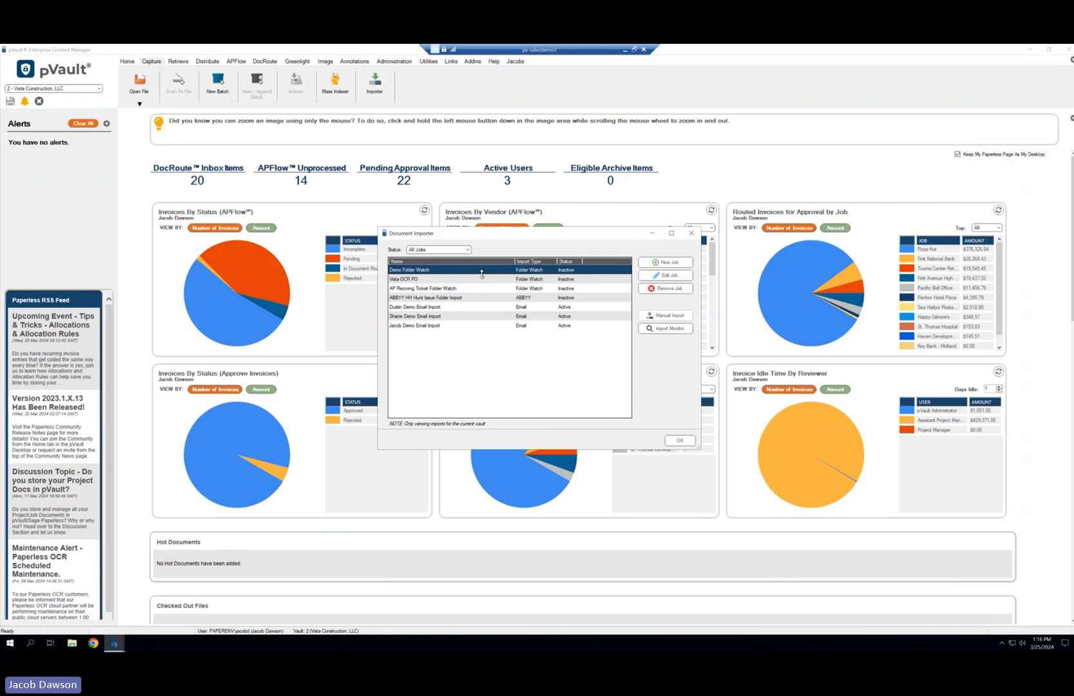
{"action": "double_click", "coordinate": [468, 325]}
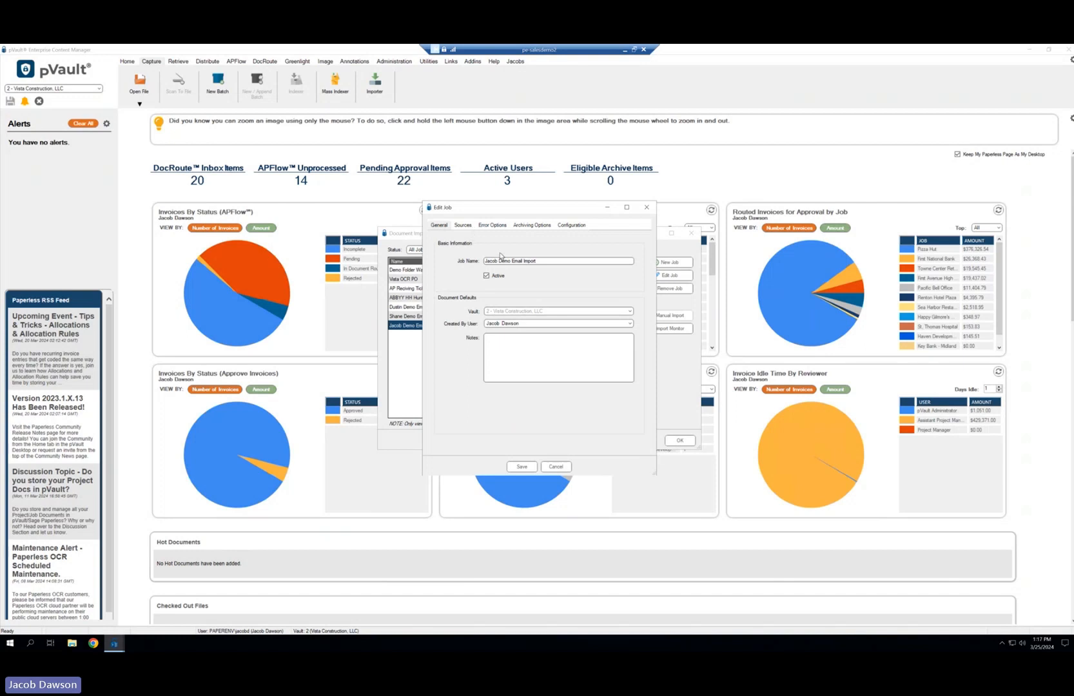
{"action": "left_click", "coordinate": [463, 225]}
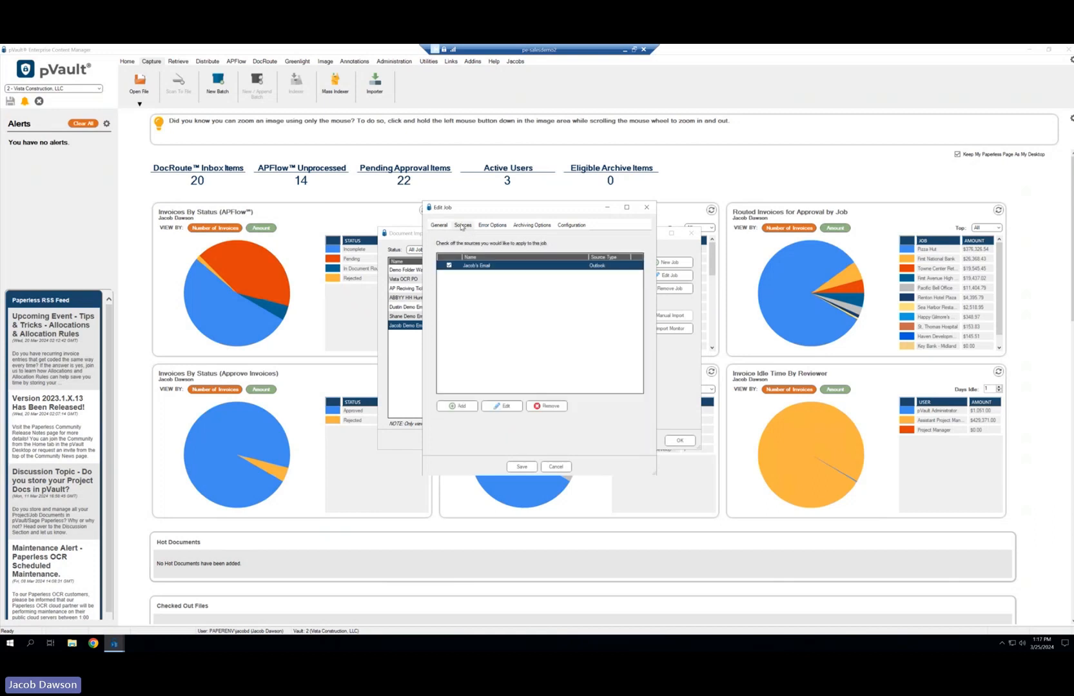
{"action": "double_click", "coordinate": [473, 266]}
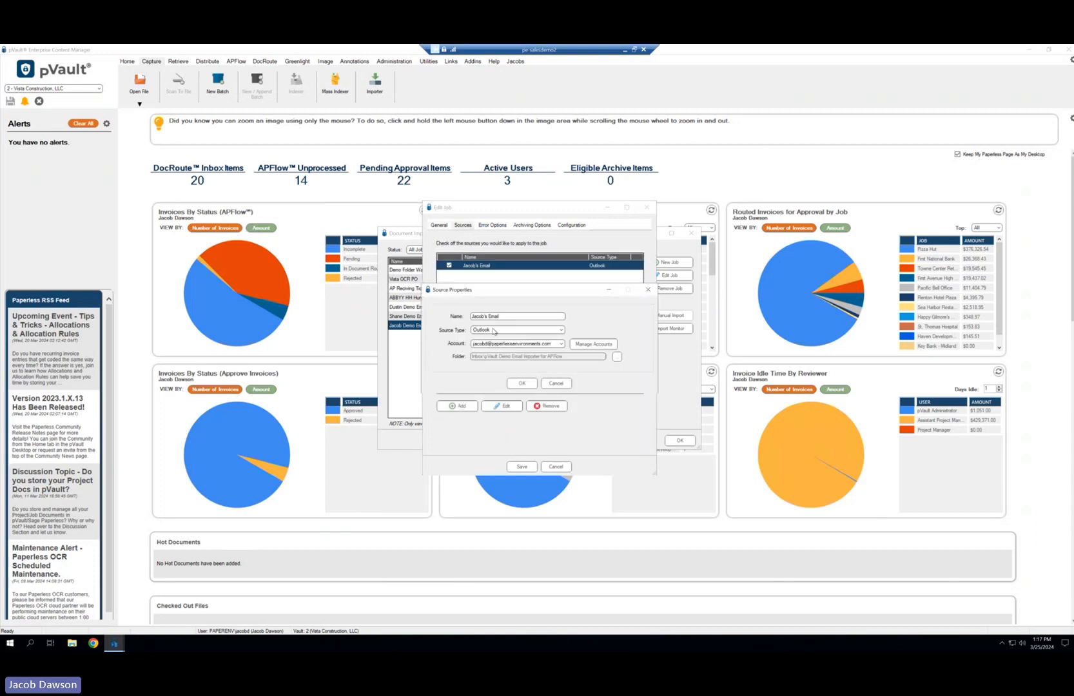
Look through the source types and the mailbox folders under Inbox, leaving the source properties without changes.
{"action": "left_click", "coordinate": [494, 331]}
{"action": "left_click", "coordinate": [531, 337]}
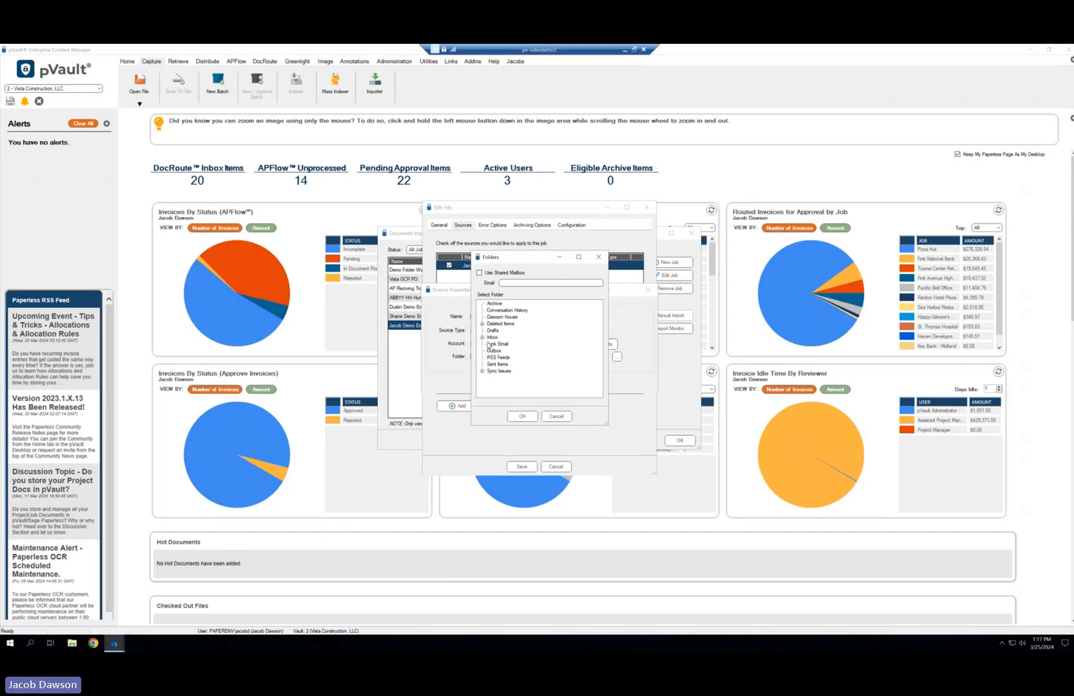
{"action": "left_click", "coordinate": [484, 338]}
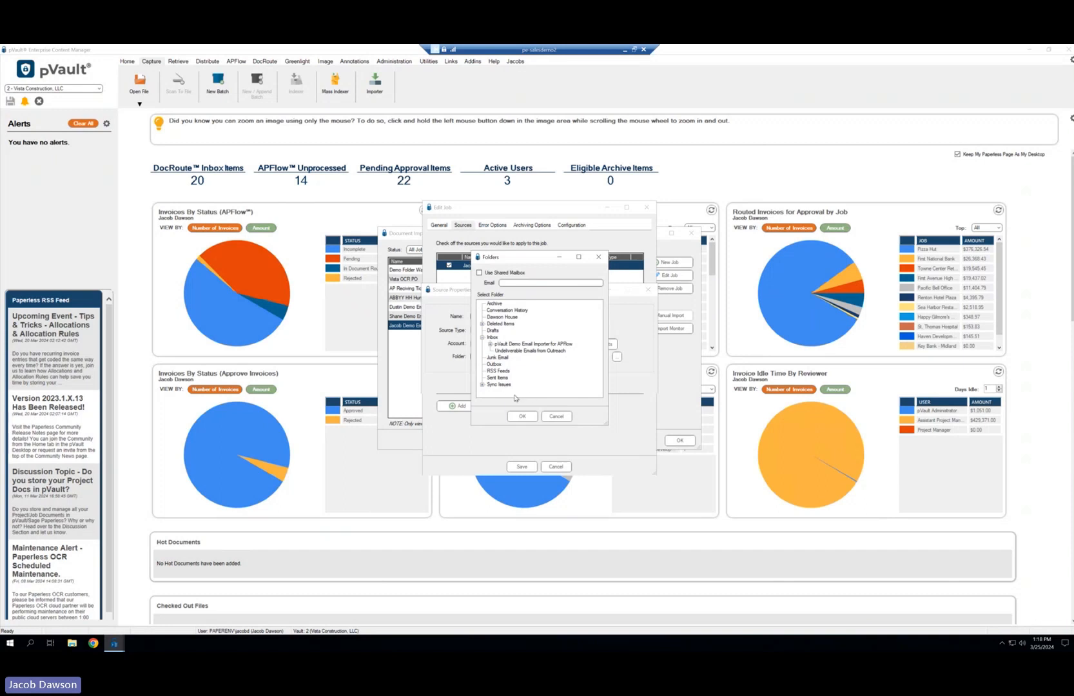
{"action": "left_click", "coordinate": [557, 418]}
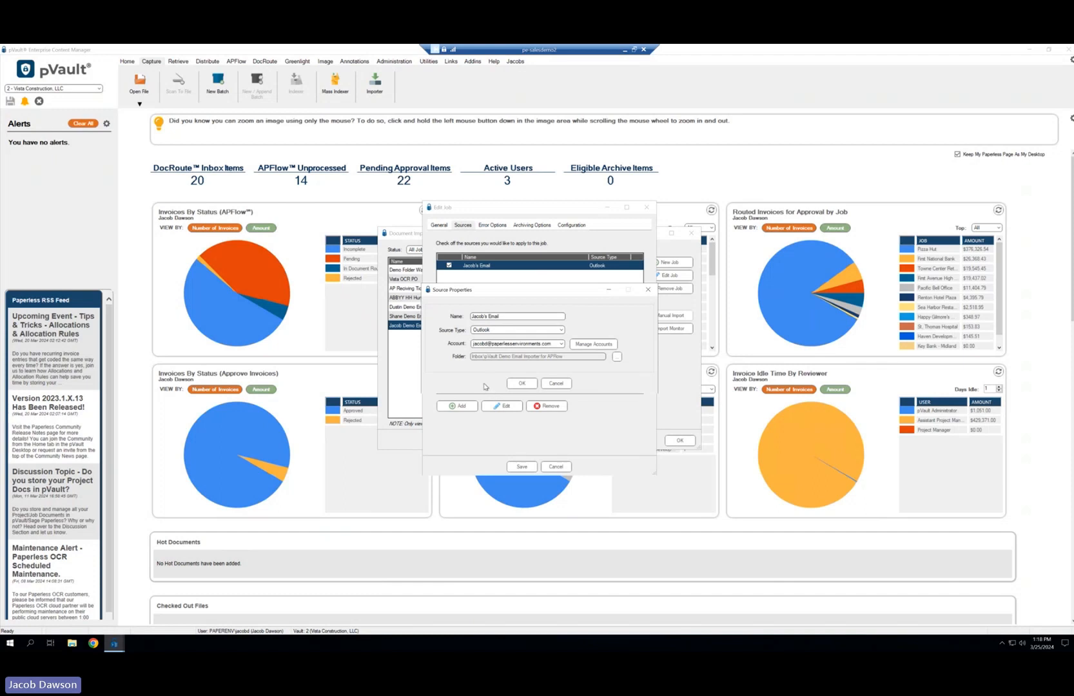
{"action": "left_click", "coordinate": [564, 384]}
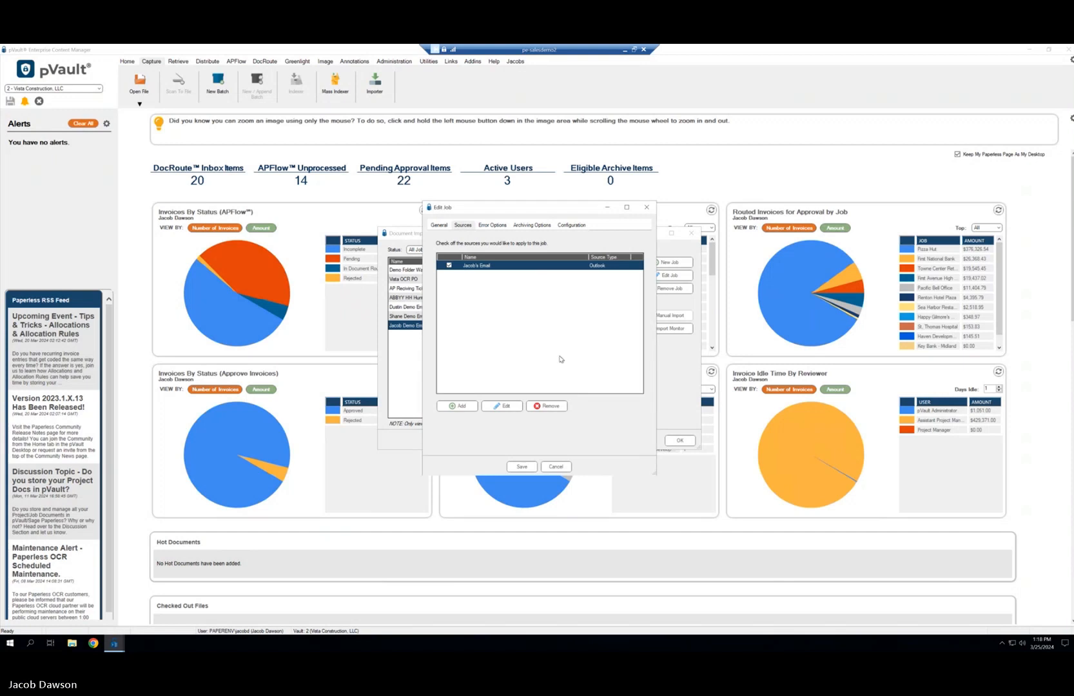
Review the email job's error option properties and its available option types, closing them without changes.
{"action": "left_click", "coordinate": [501, 225]}
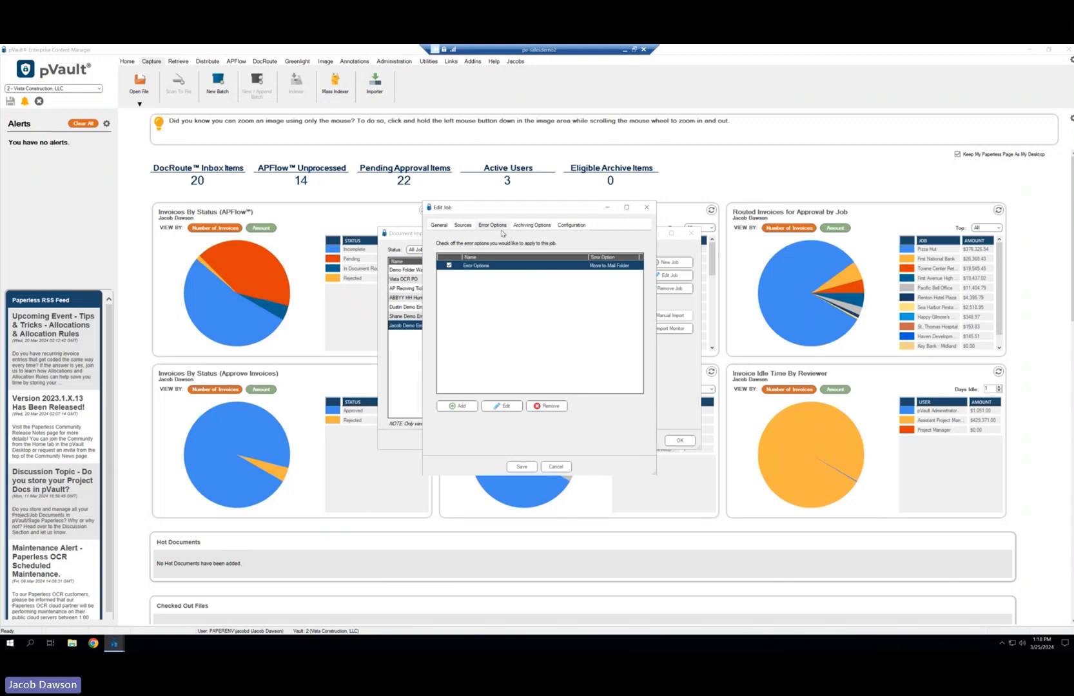
{"action": "double_click", "coordinate": [493, 265]}
{"action": "left_click", "coordinate": [504, 330]}
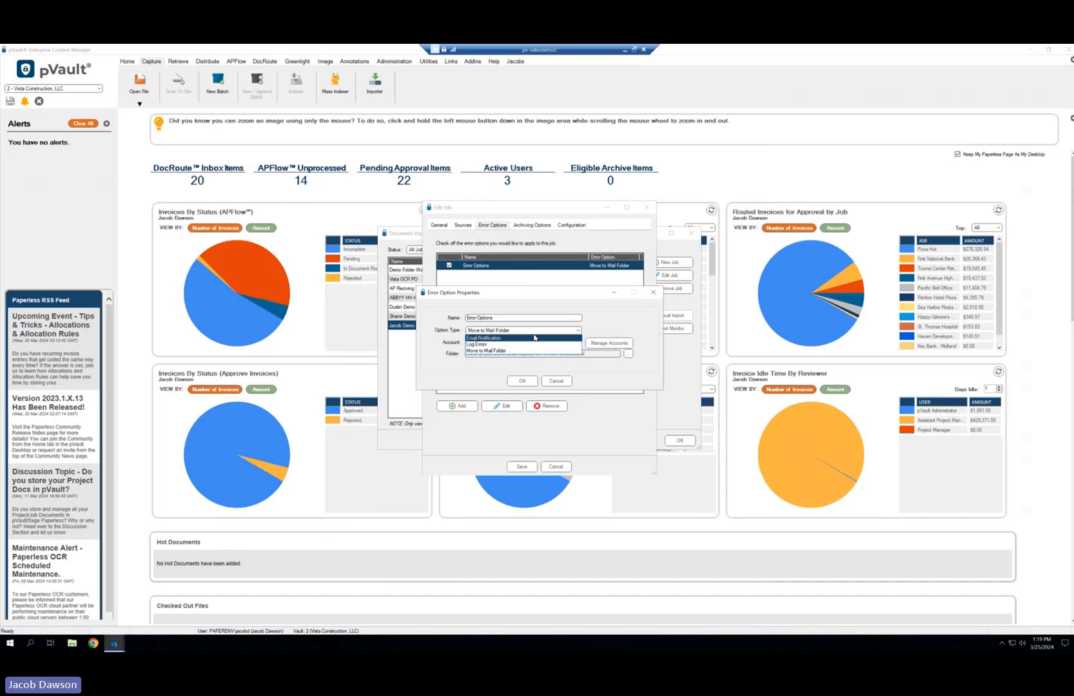
{"action": "left_click", "coordinate": [565, 381]}
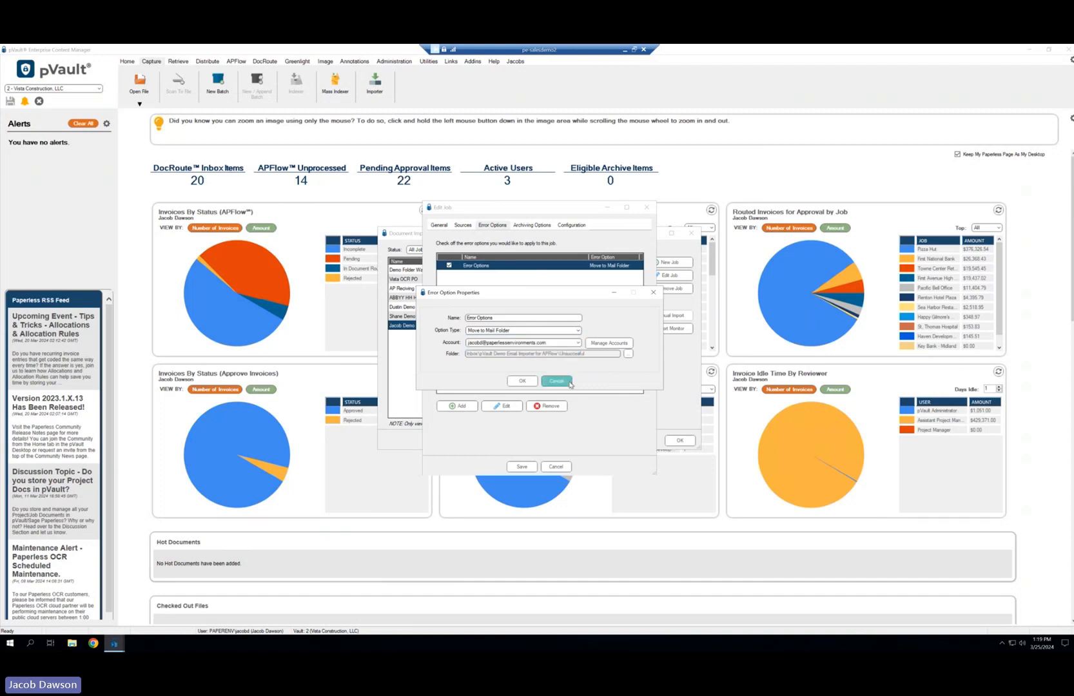
{"action": "left_click", "coordinate": [567, 381]}
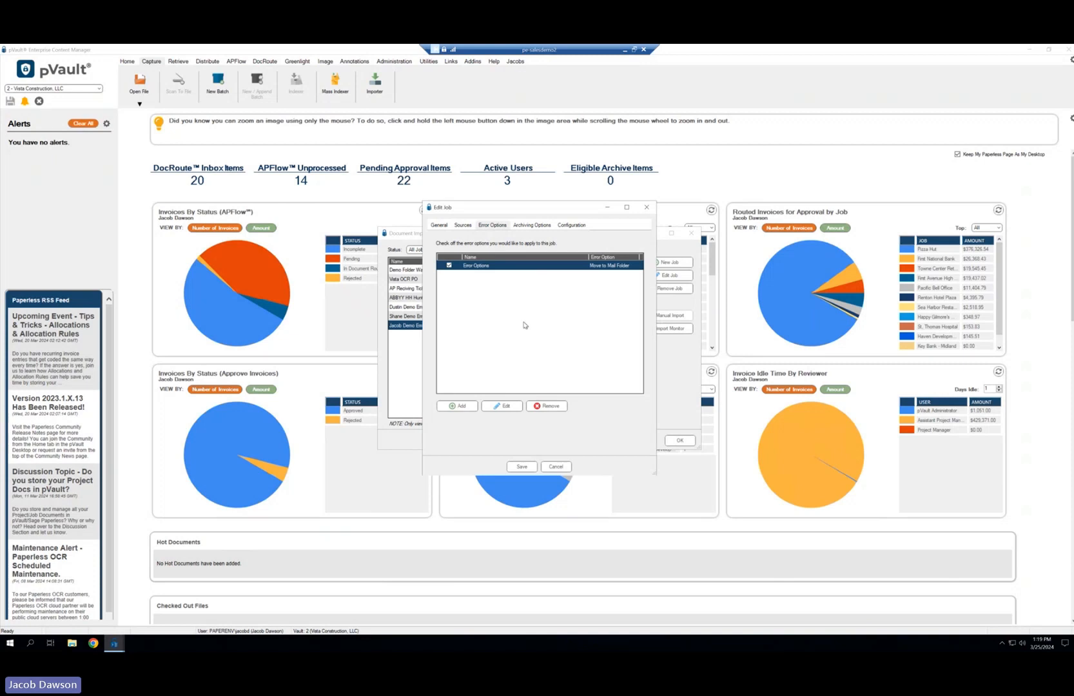
Review the properties and option types of the Successful Import archiving option, closing them without changes.
{"action": "left_click", "coordinate": [524, 227]}
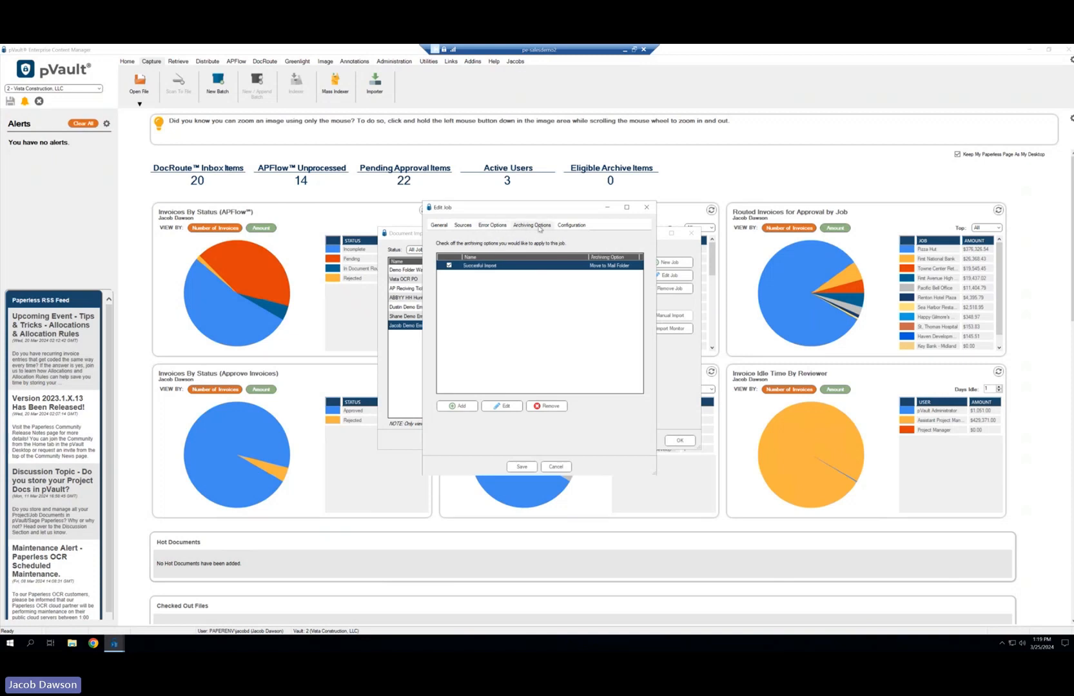
{"action": "double_click", "coordinate": [492, 266]}
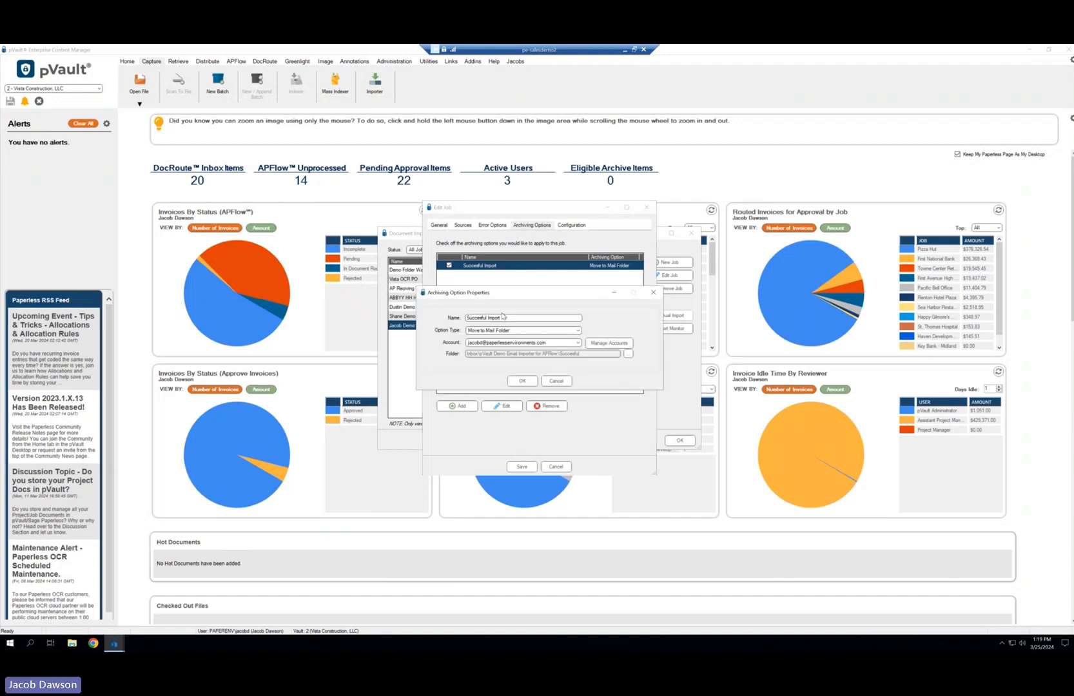
{"action": "left_click", "coordinate": [502, 331]}
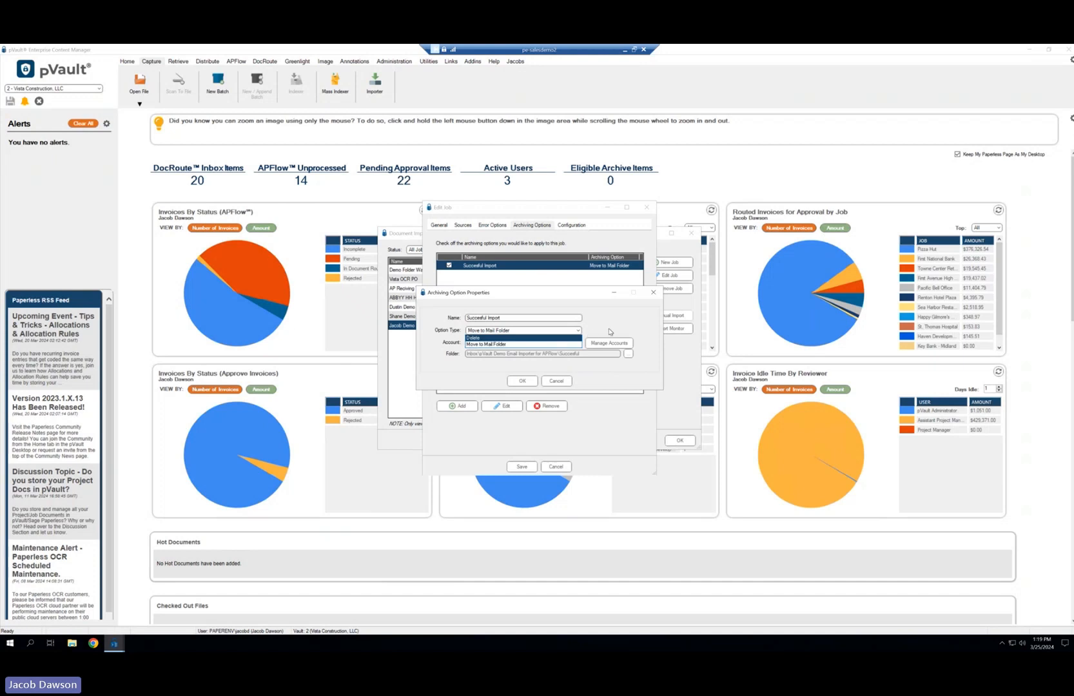
{"action": "left_click", "coordinate": [588, 324]}
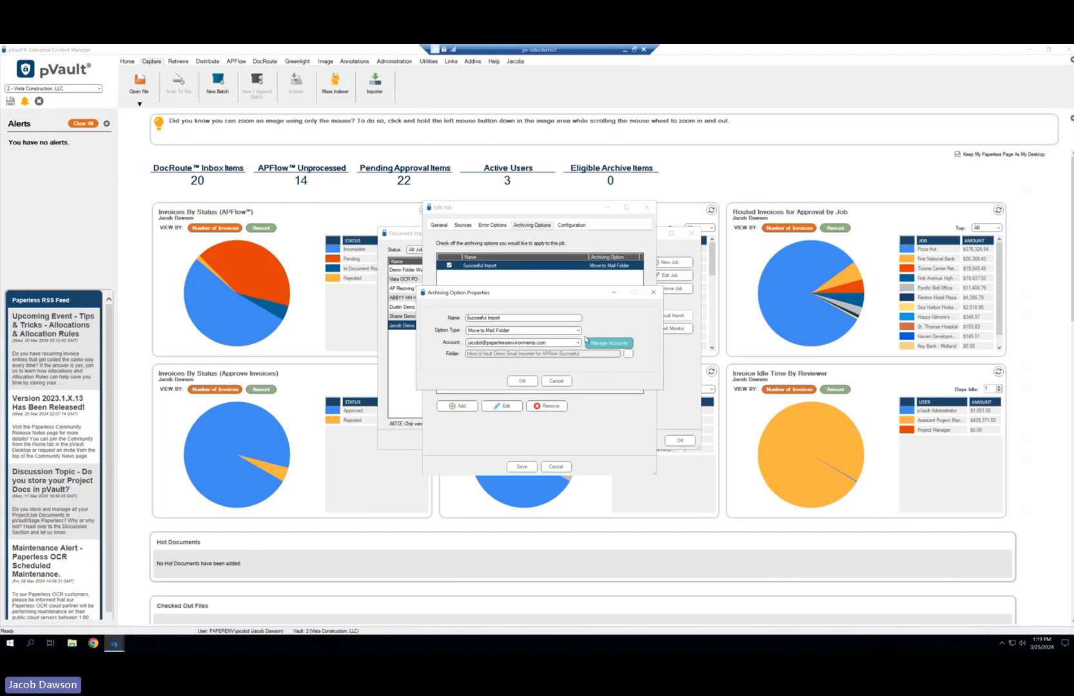
{"action": "left_click", "coordinate": [556, 380]}
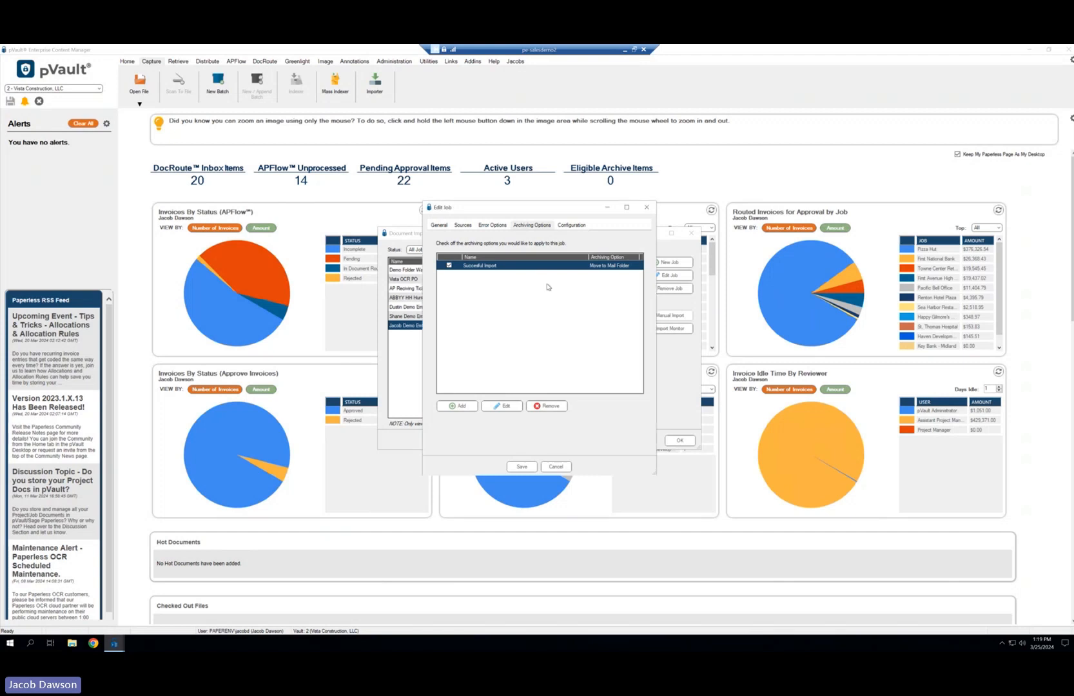
Review the email job's queue and attachment import configuration, then reopen its general settings and close the job without saving.
{"action": "left_click", "coordinate": [575, 226]}
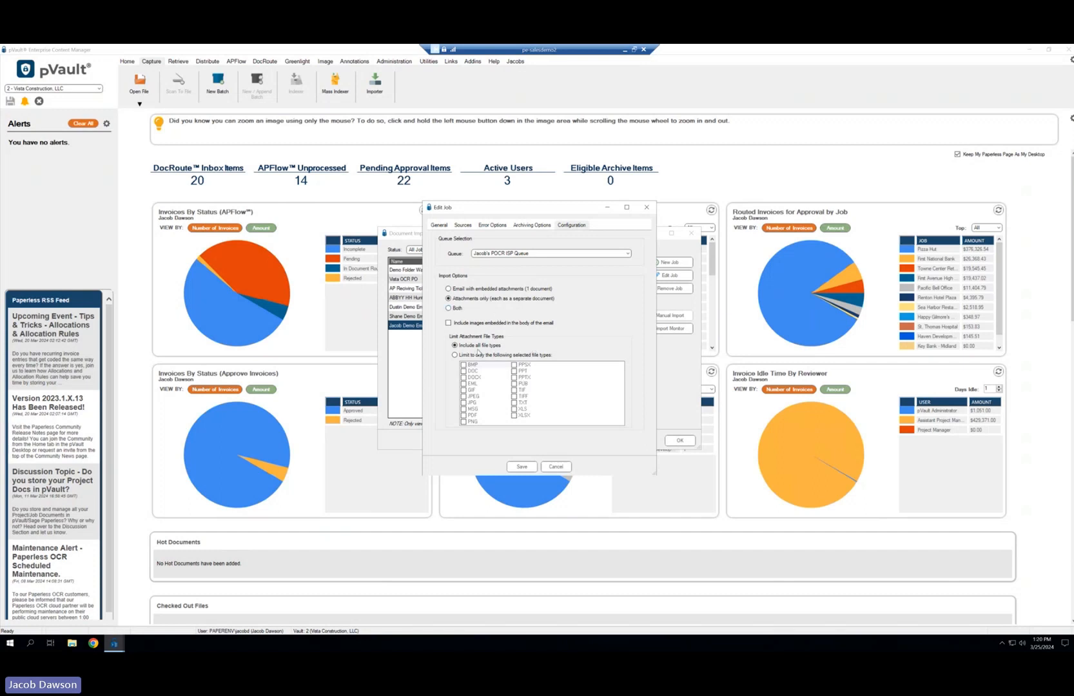
{"action": "left_click", "coordinate": [558, 467]}
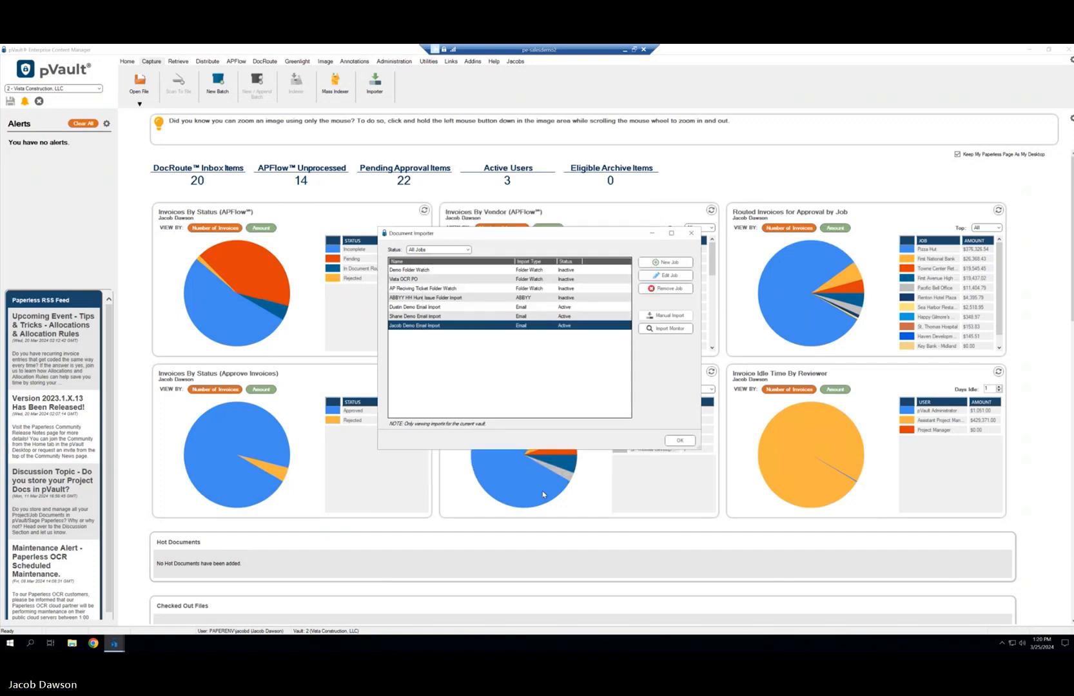
{"action": "left_click", "coordinate": [658, 279]}
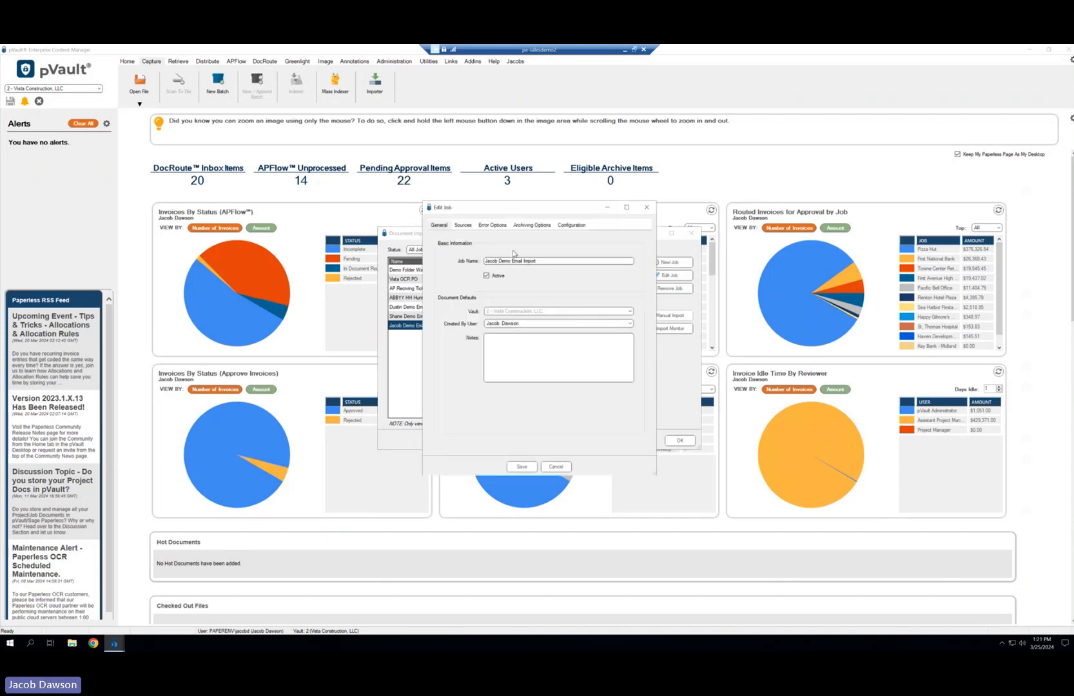
{"action": "left_click", "coordinate": [647, 207]}
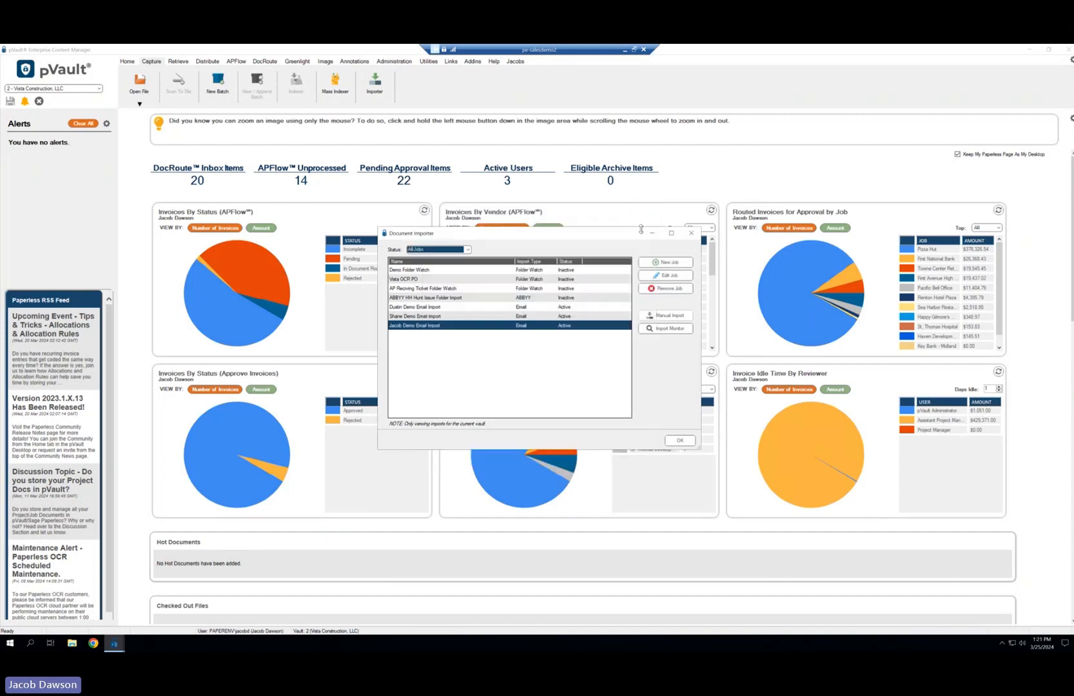
Review the import types offered for a new job, highlight Folder Watch, and close the Document Importer without creating a job.
{"action": "left_click", "coordinate": [674, 263]}
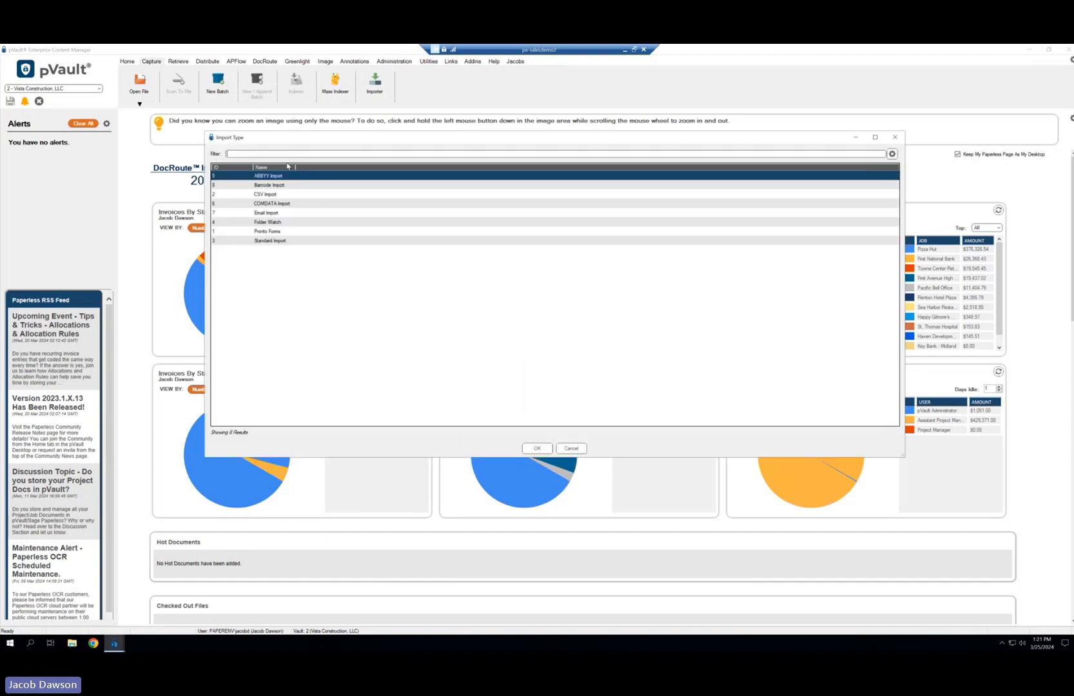
{"action": "left_click", "coordinate": [295, 222]}
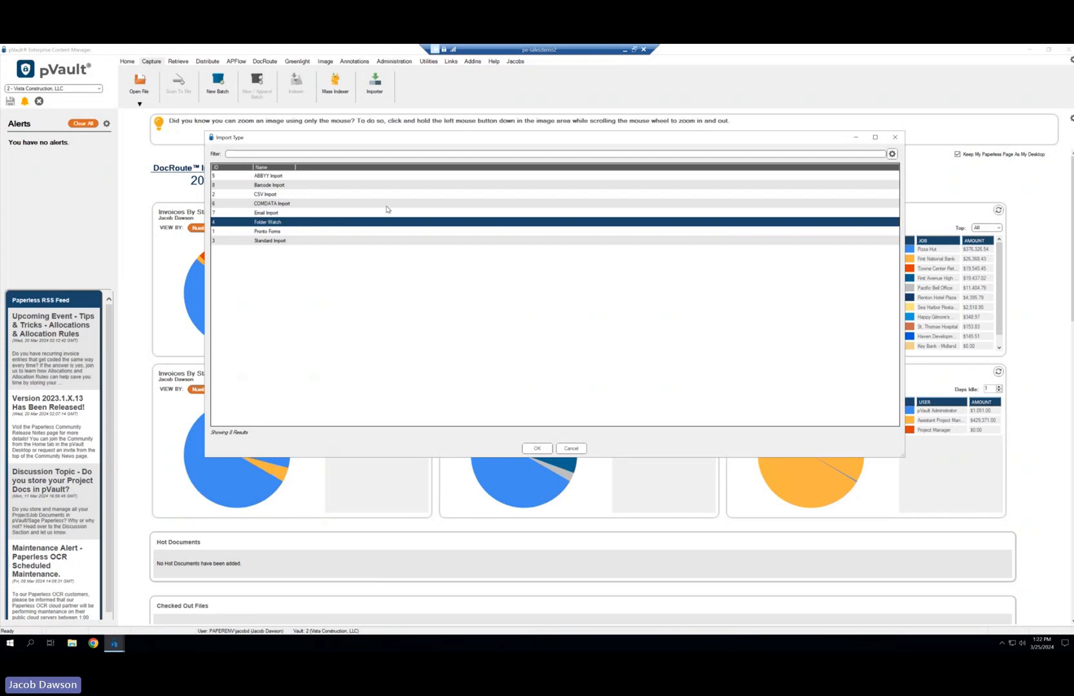
{"action": "left_click", "coordinate": [893, 137]}
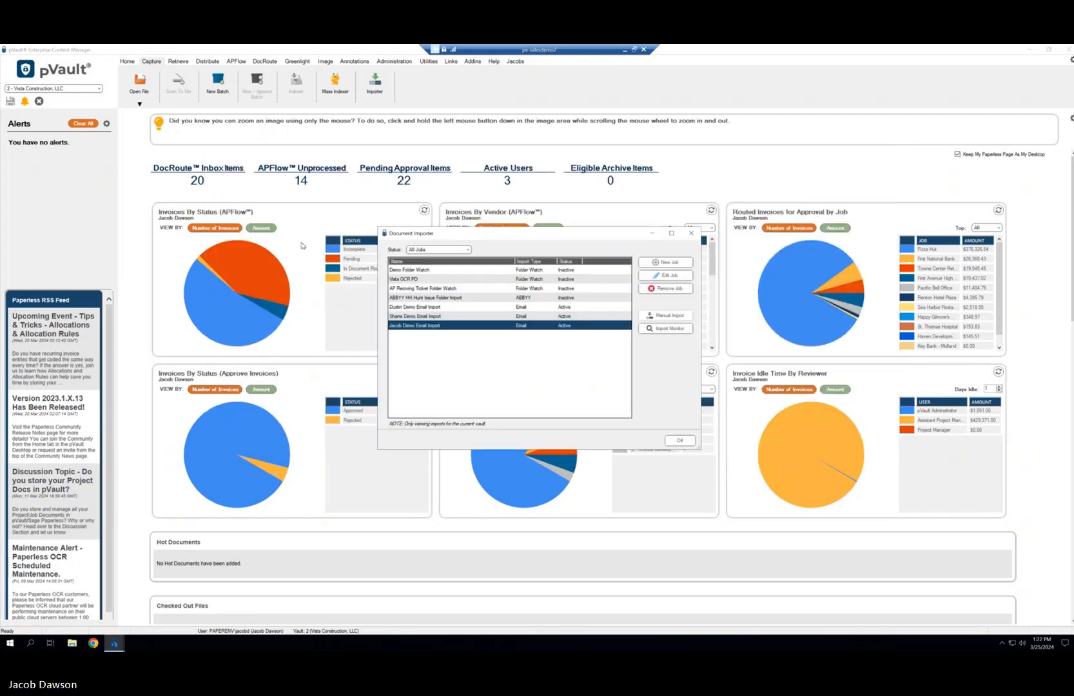
{"action": "left_click", "coordinate": [691, 233]}
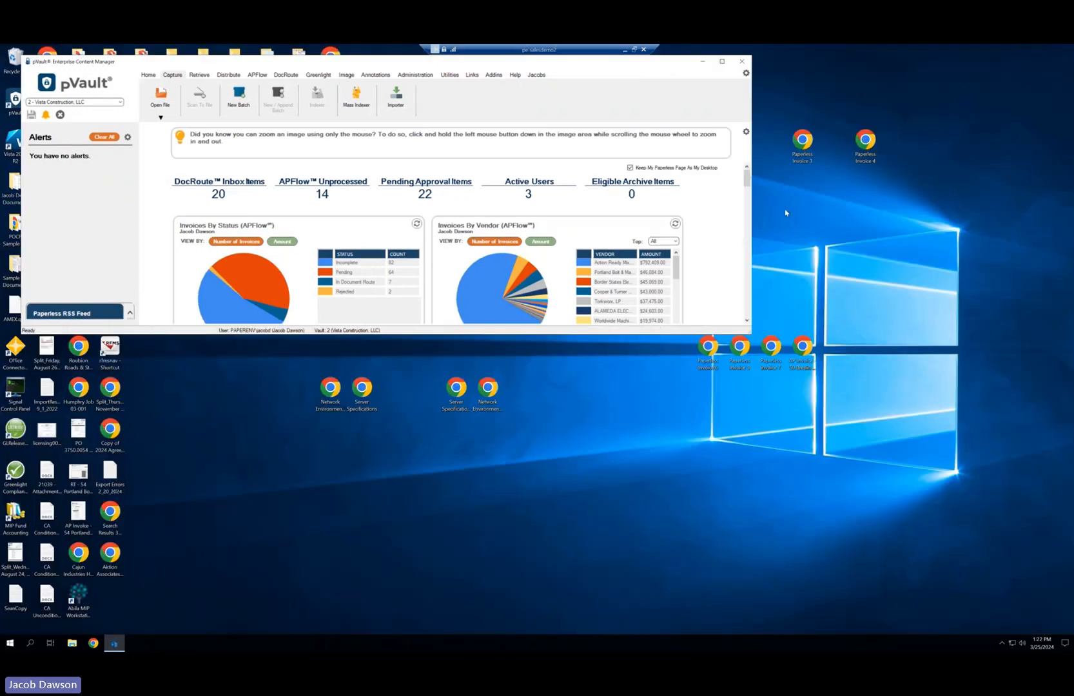
Shrink the main window to expose the desktop invoice files, try moving one toward it, and maximize the window again.
{"action": "left_click", "coordinate": [1048, 49]}
{"action": "left_click_drag", "start_coordinate": [711, 357], "coordinate": [768, 563]}
{"action": "left_click_drag", "start_coordinate": [781, 373], "coordinate": [553, 311]}
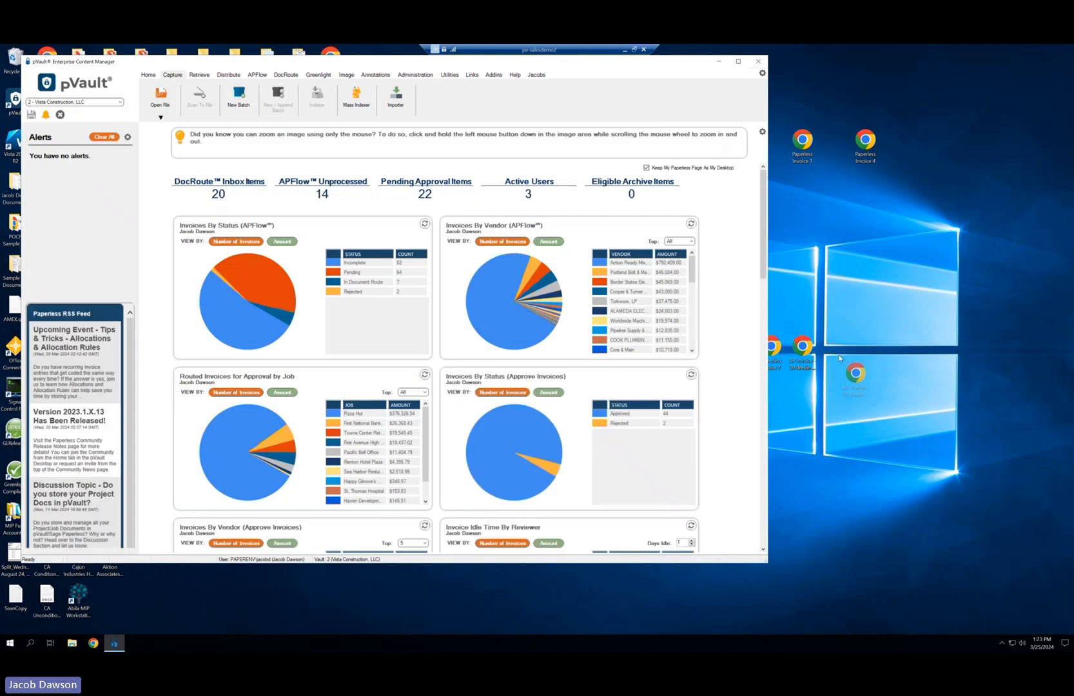
{"action": "left_click_drag", "start_coordinate": [840, 359], "coordinate": [804, 348]}
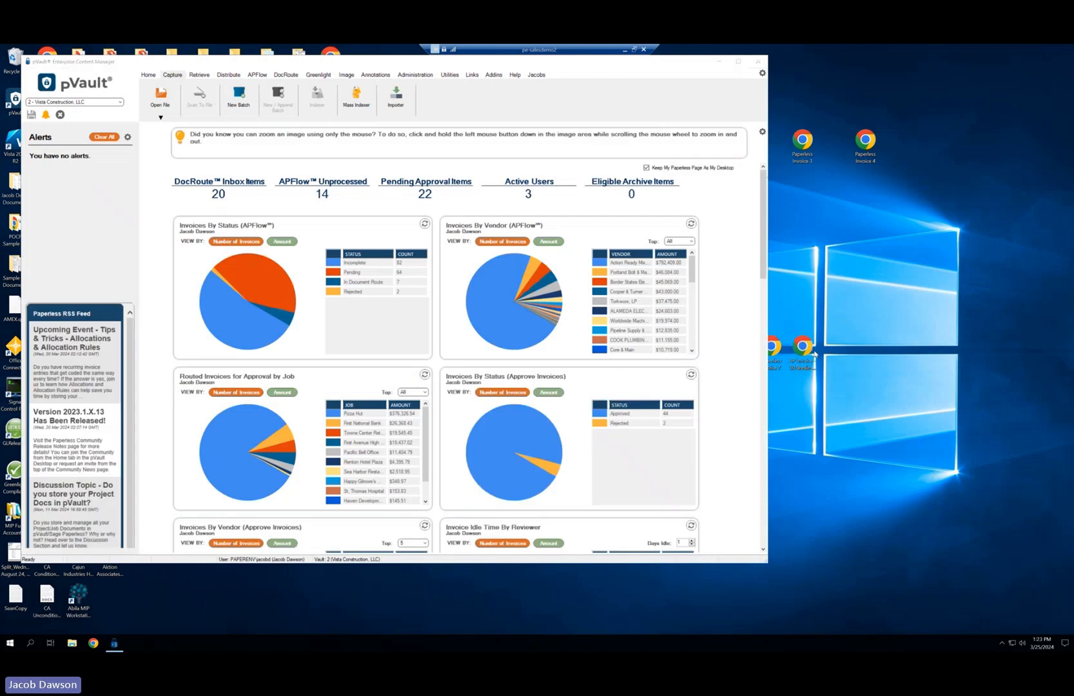
{"action": "left_click", "coordinate": [739, 63]}
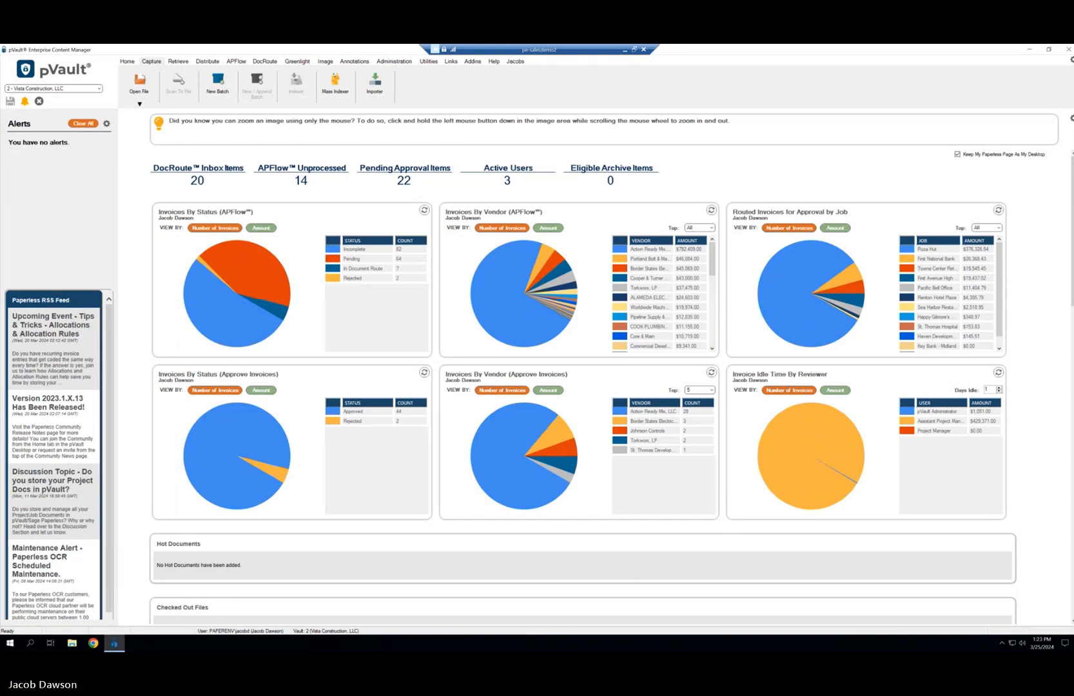
Bring the Outlook window into view, look at the attachments of the Vista Webinar Sample Invoices email, and reselect the LinkedIn email.
{"action": "left_click_drag", "start_coordinate": [0, 88], "coordinate": [681, 119]}
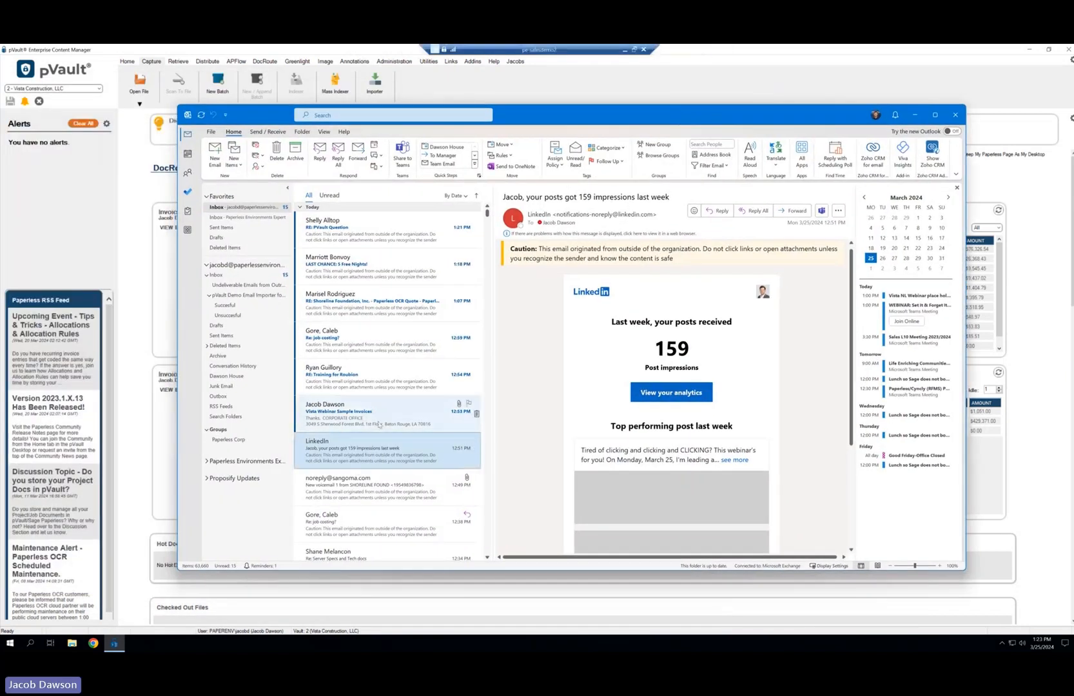
{"action": "left_click", "coordinate": [352, 422]}
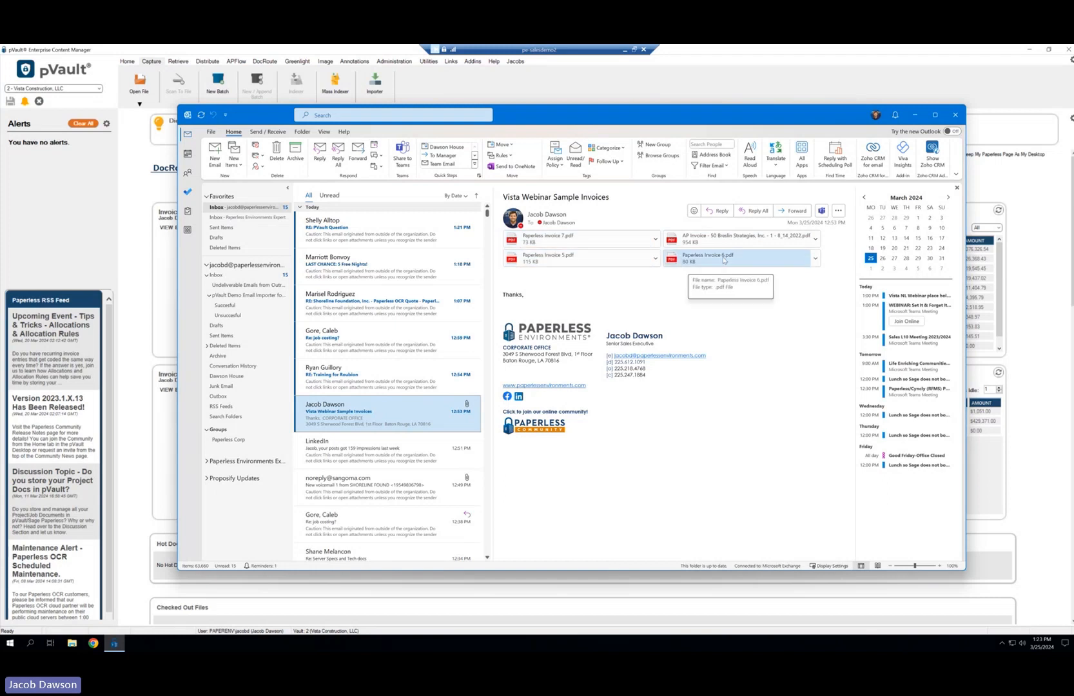
{"action": "left_click", "coordinate": [363, 455]}
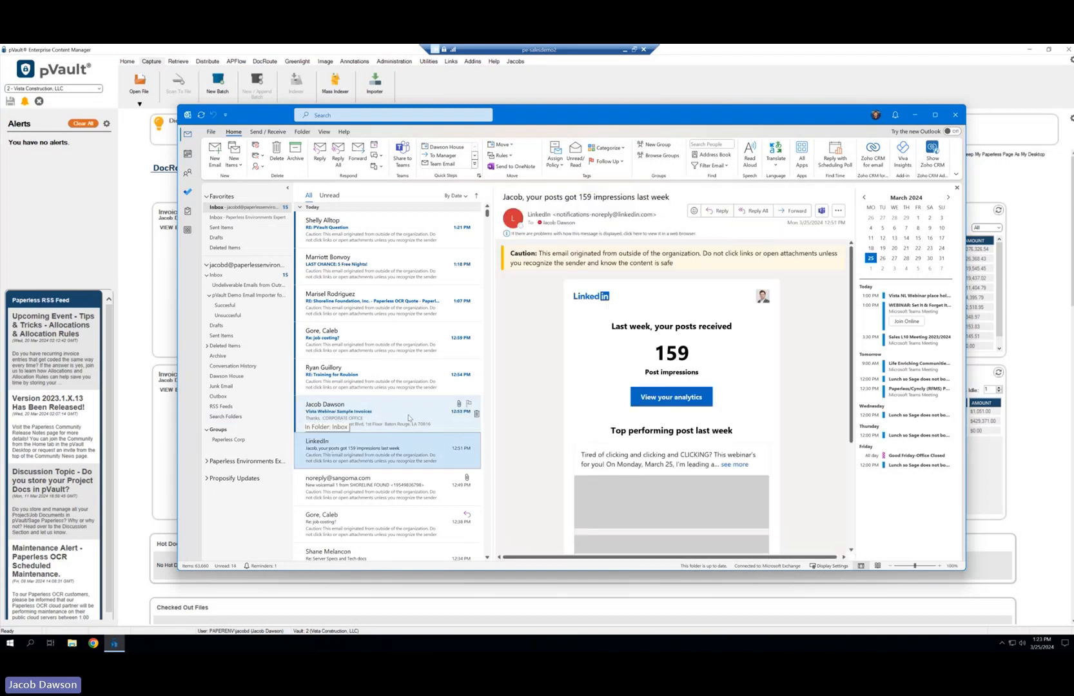
Move the Vista Webinar Sample Invoices email into the pVault Demo Email Importer folder and take the Outlook window out of view.
{"action": "left_click", "coordinate": [365, 413]}
{"action": "left_click_drag", "start_coordinate": [364, 413], "coordinate": [238, 298]}
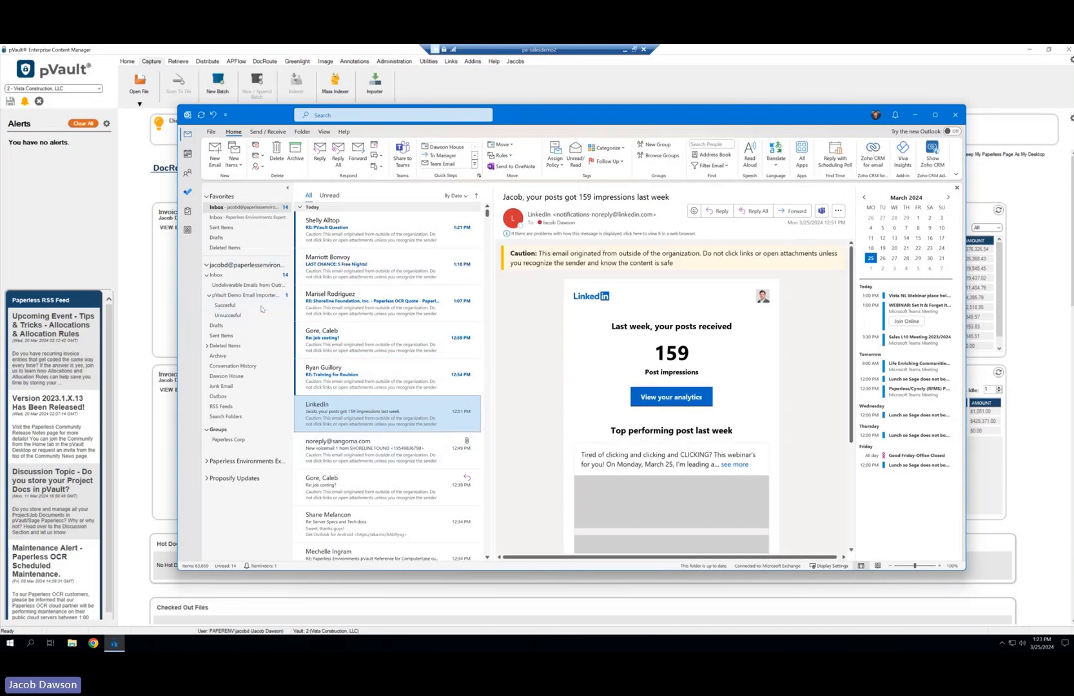
{"action": "left_click_drag", "start_coordinate": [704, 116], "coordinate": [0, 118]}
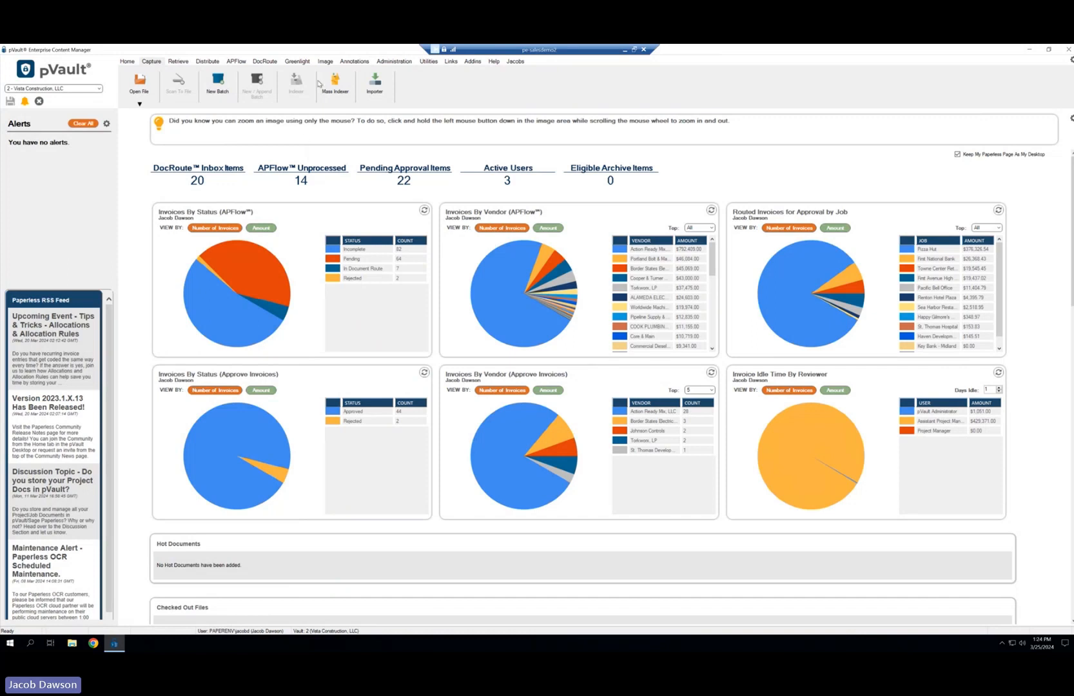
Bring up the APFlow commands and invoice queue, look at the Approve Invoices window, and close it.
{"action": "left_click", "coordinate": [237, 61]}
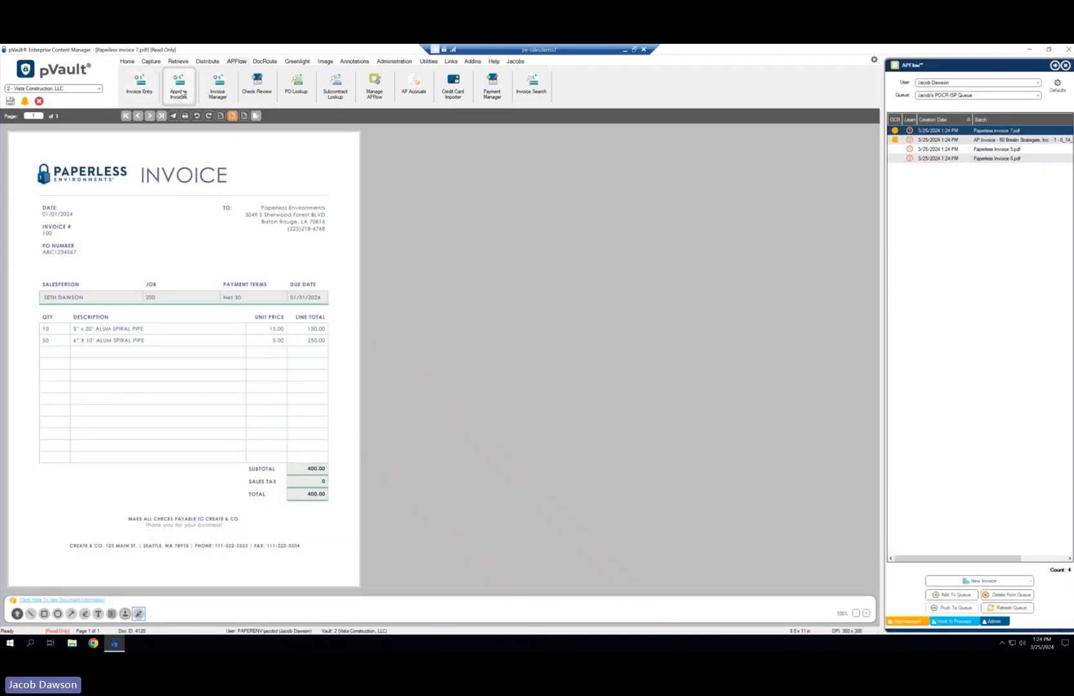
{"action": "left_click", "coordinate": [183, 90]}
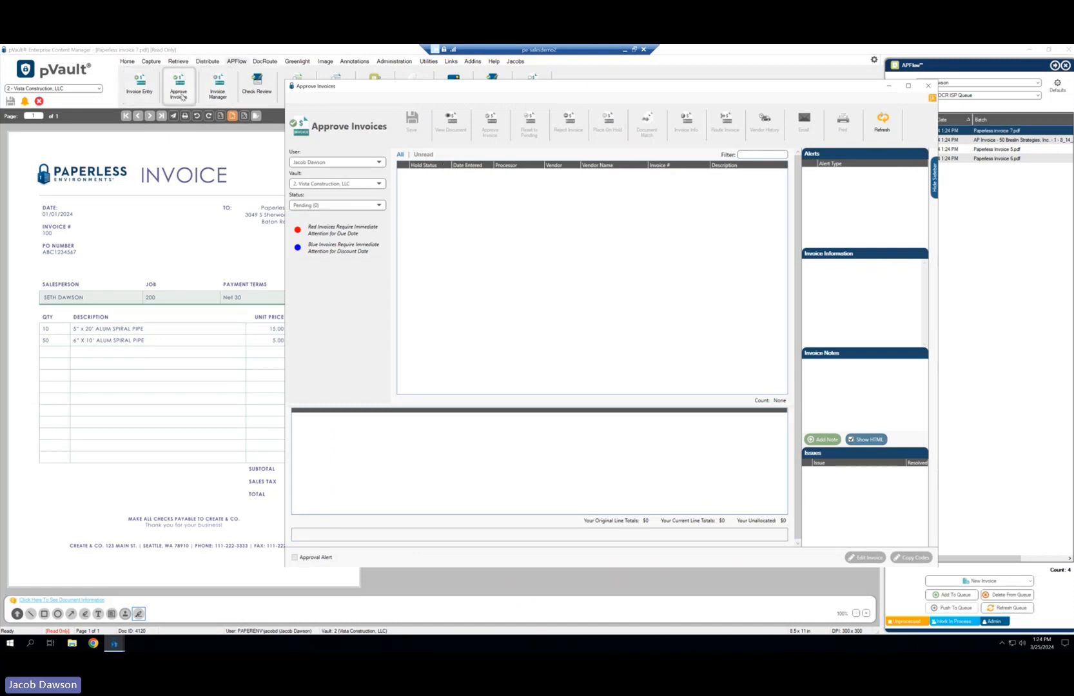
{"action": "left_click", "coordinate": [928, 86]}
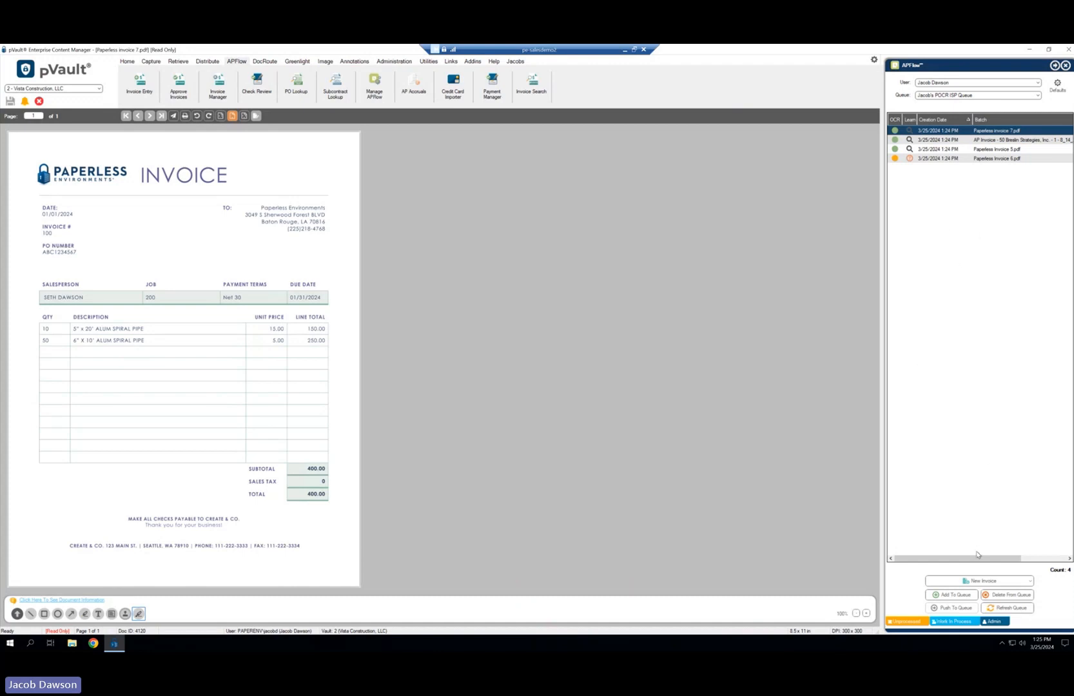
Refresh the APFlow queue and start a new invoice from Paperless Invoice 5.pdf, dismissing the duplicate-number message.
{"action": "left_click", "coordinate": [1007, 608]}
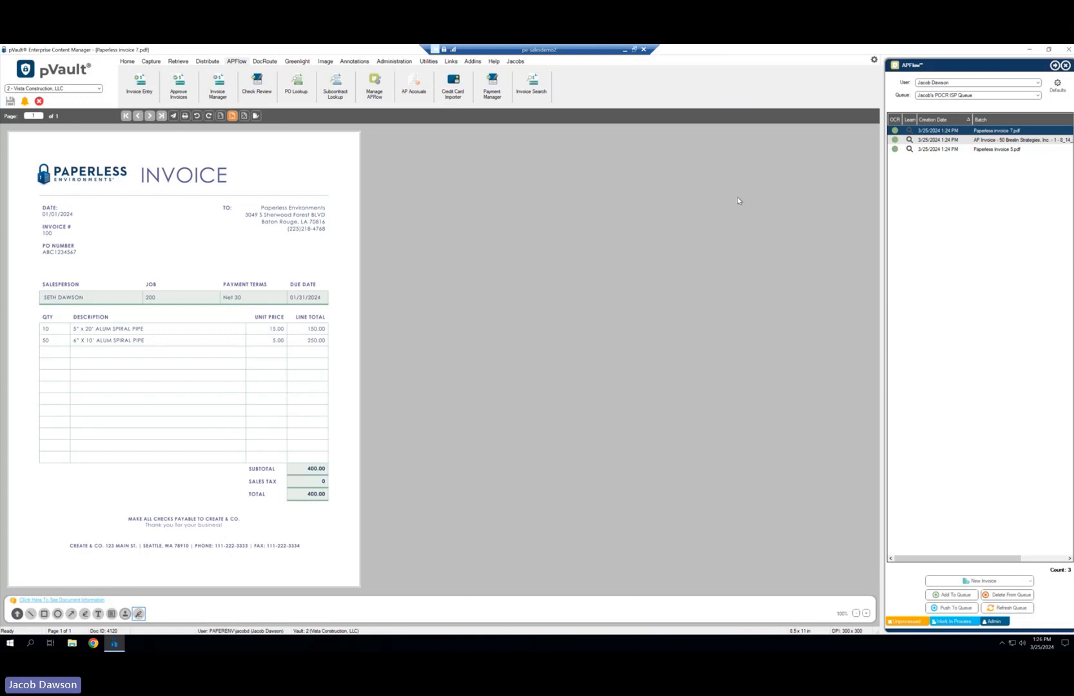
{"action": "left_click", "coordinate": [1018, 149]}
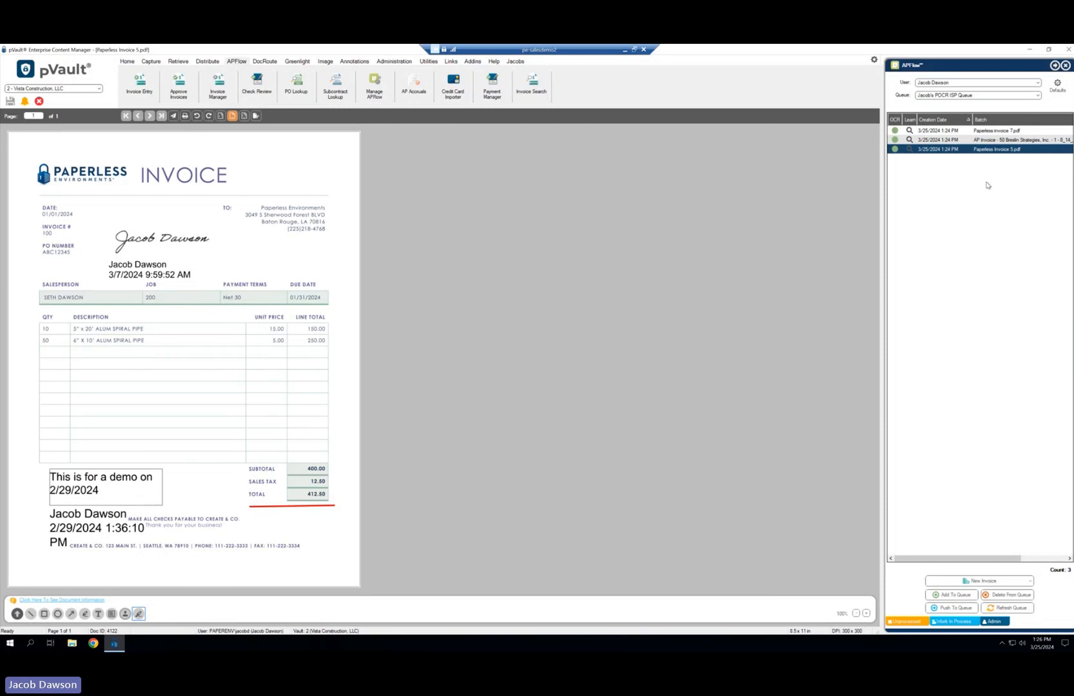
{"action": "left_click", "coordinate": [972, 583]}
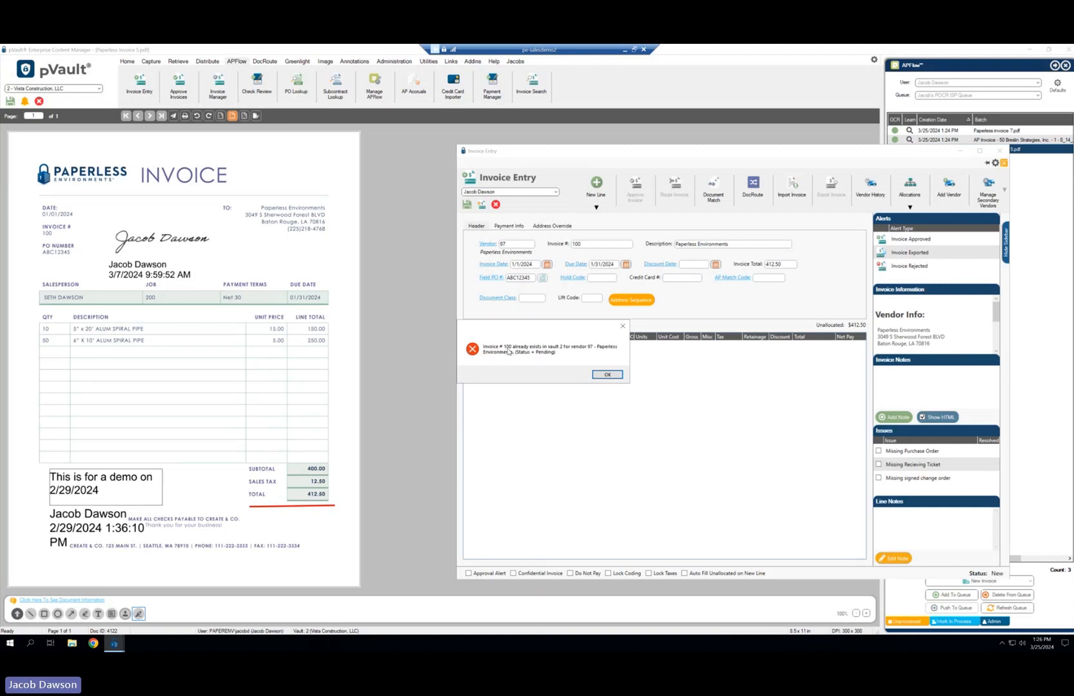
{"action": "left_click", "coordinate": [608, 375]}
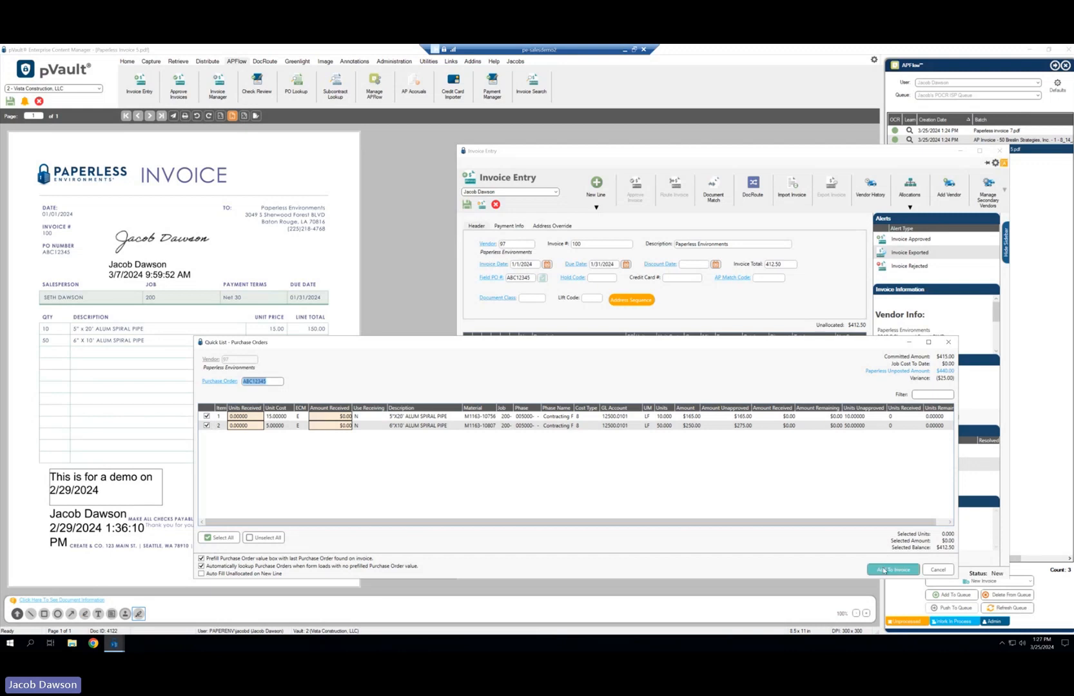
Add both alum spiral pipe purchase order lines to the invoice and check each line's details.
{"action": "left_click", "coordinate": [884, 570]}
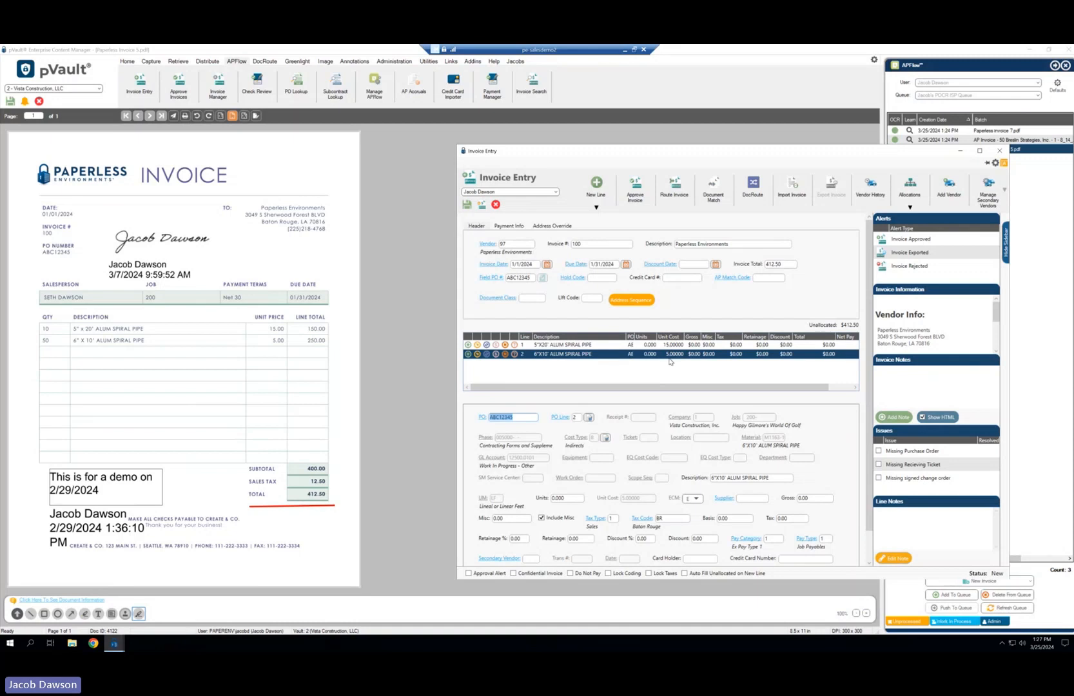
{"action": "key", "text": "Up"}
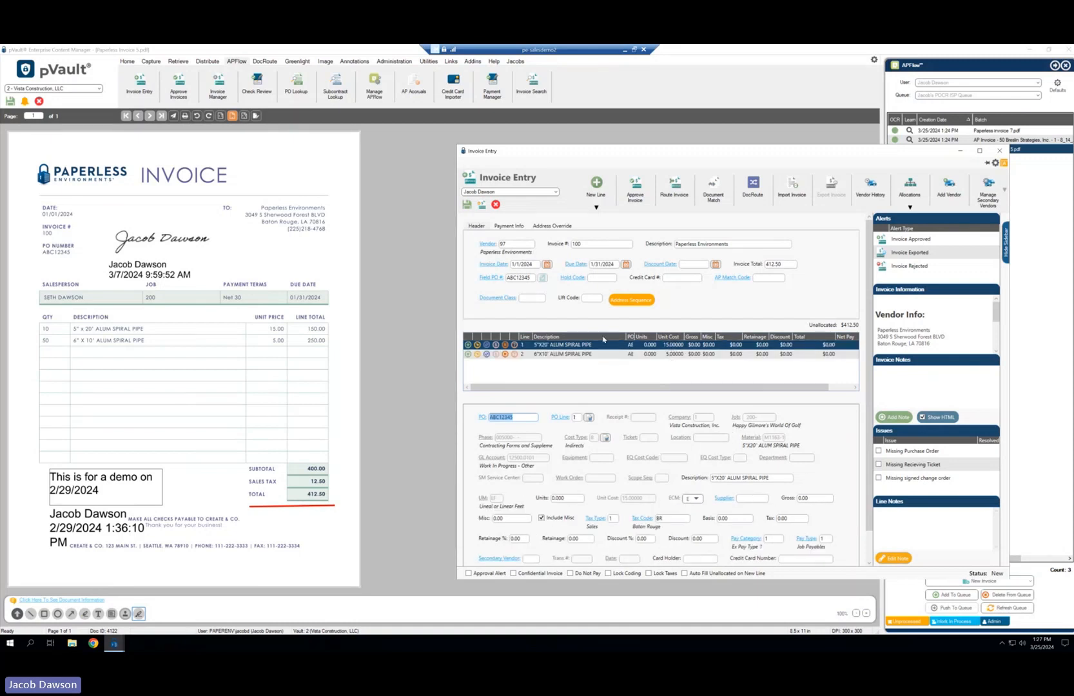
{"action": "key", "text": "Down"}
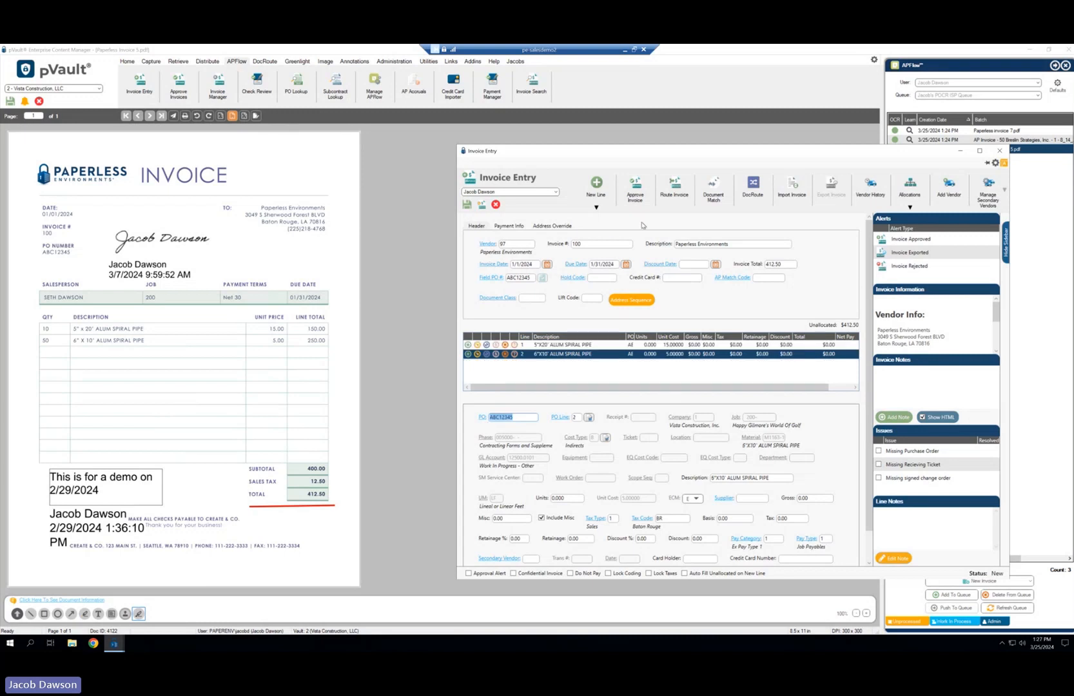
Try to route the invoice, dismiss the validation results, and set its invoice number to 10084.
{"action": "left_click", "coordinate": [675, 193]}
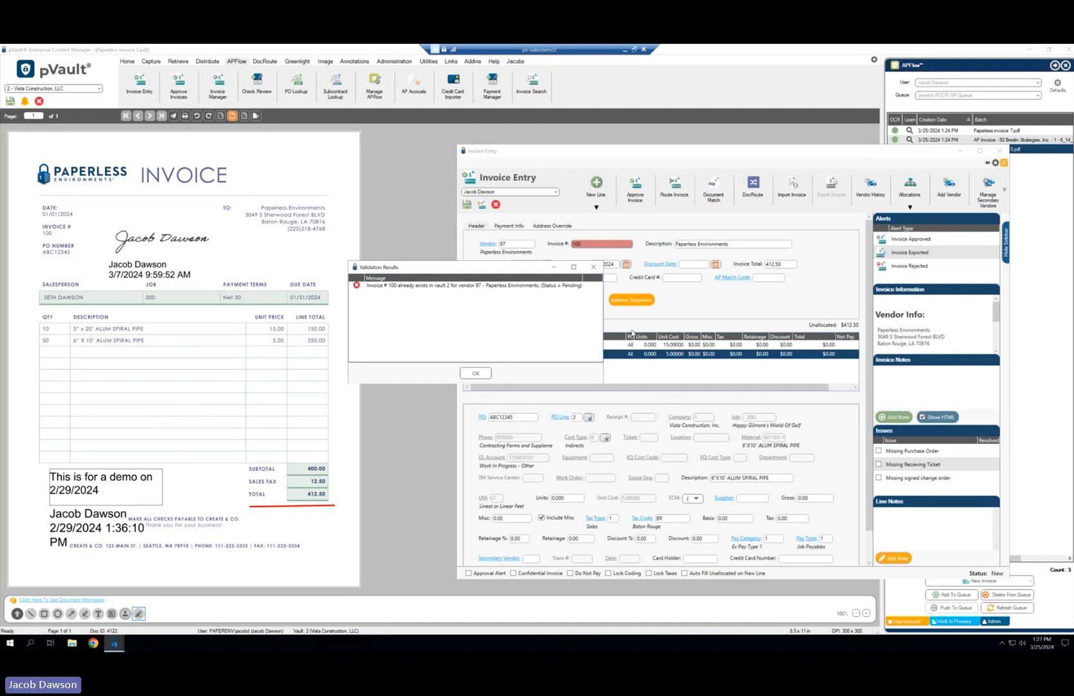
{"action": "left_click", "coordinate": [475, 374]}
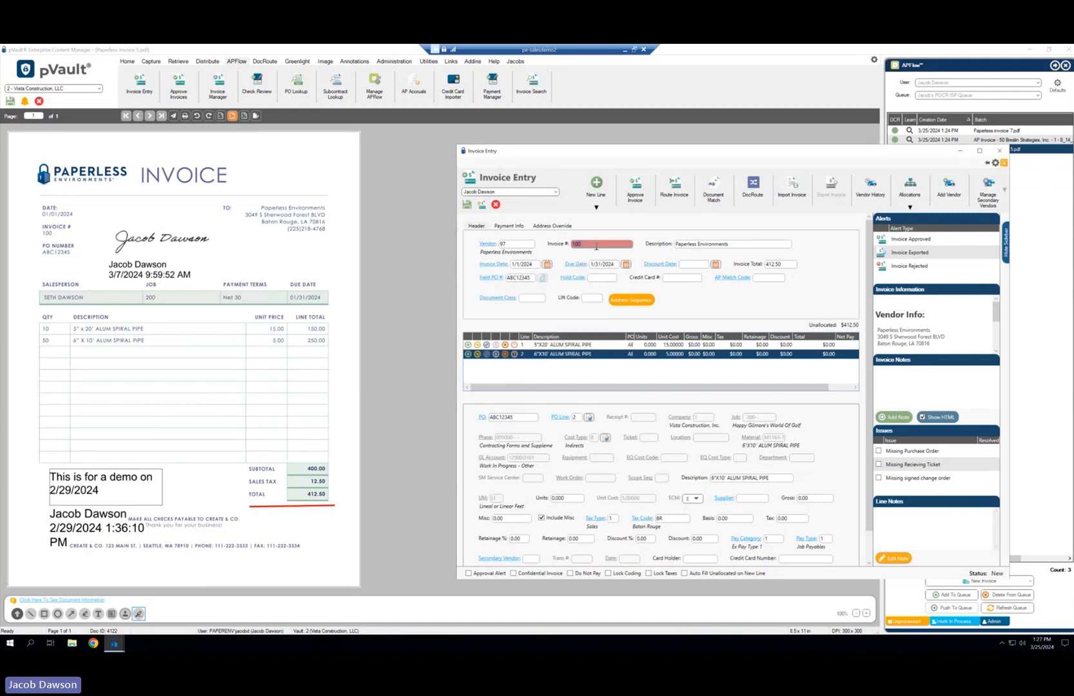
{"action": "type", "text": "10084"}
Try routing the renumbered invoice, dismiss the validation results, and set the invoice total to 0.00.
{"action": "left_click", "coordinate": [675, 192]}
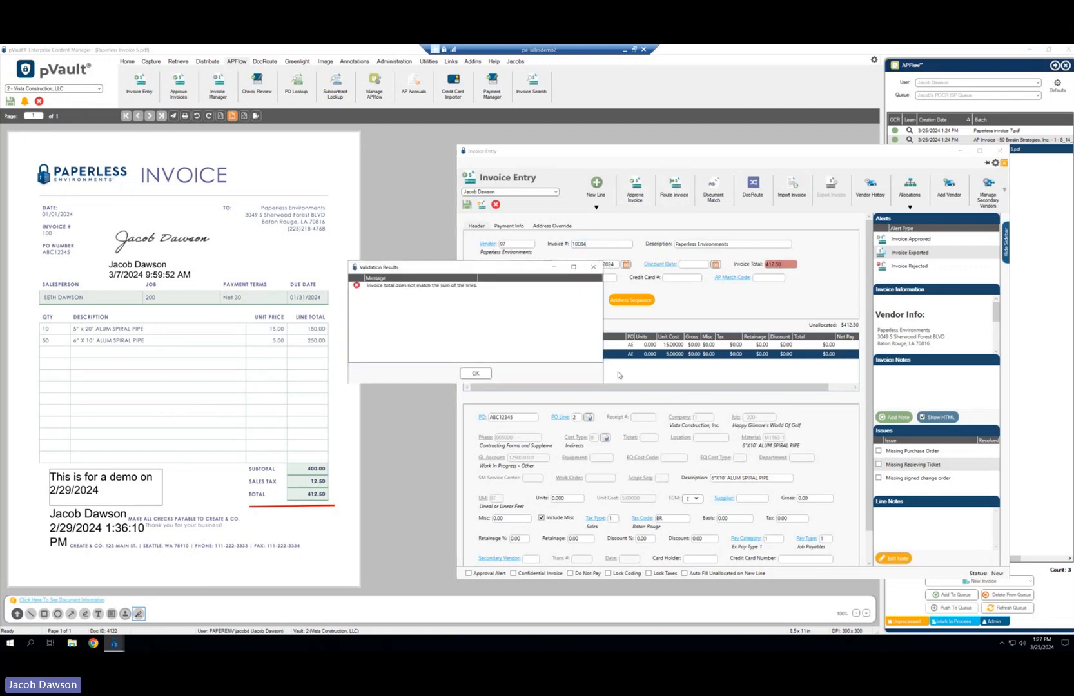
{"action": "left_click", "coordinate": [477, 374]}
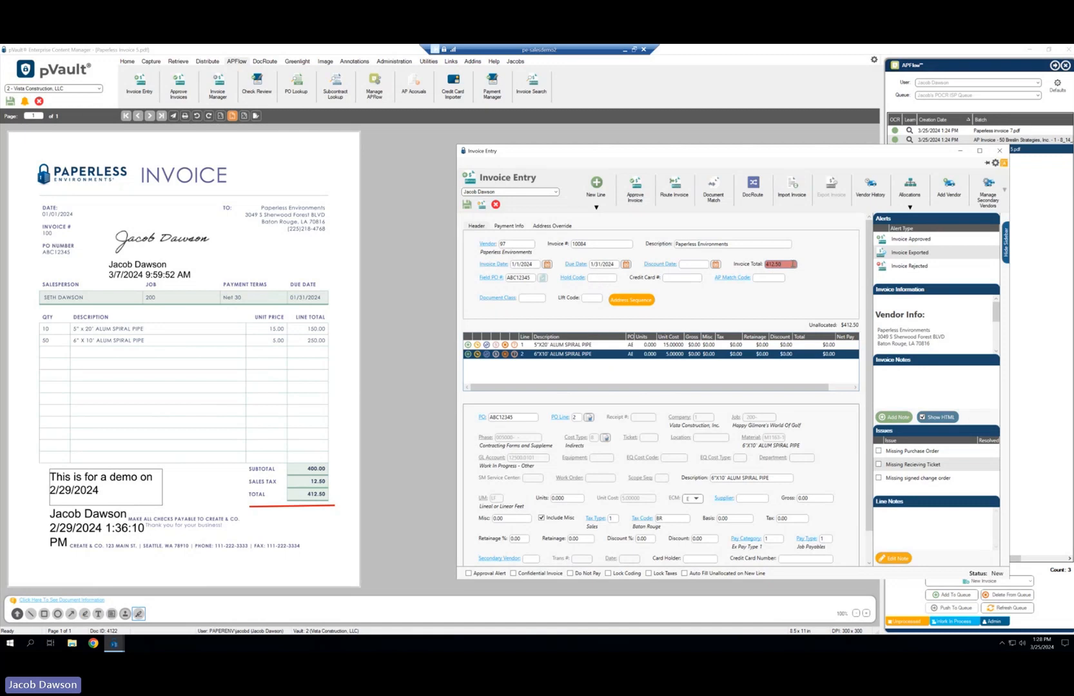
{"action": "key", "text": "BackSpace"}
{"action": "key", "text": "BackSpace"}
{"action": "key", "text": "BackSpace"}
{"action": "key", "text": "BackSpace"}
{"action": "key", "text": "BackSpace"}
{"action": "left_click", "coordinate": [771, 278]}
Review the reviewer assignments in Route To Reviewers, then cancel the routing and close the invoice entry.
{"action": "left_click", "coordinate": [687, 199]}
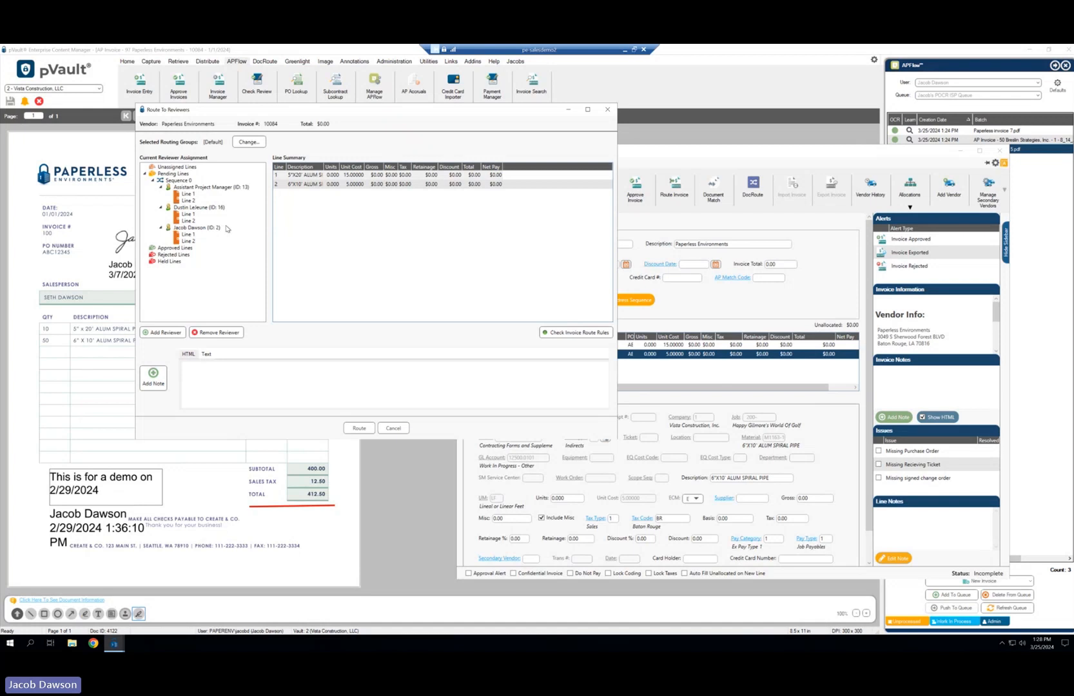
{"action": "left_click", "coordinate": [392, 429]}
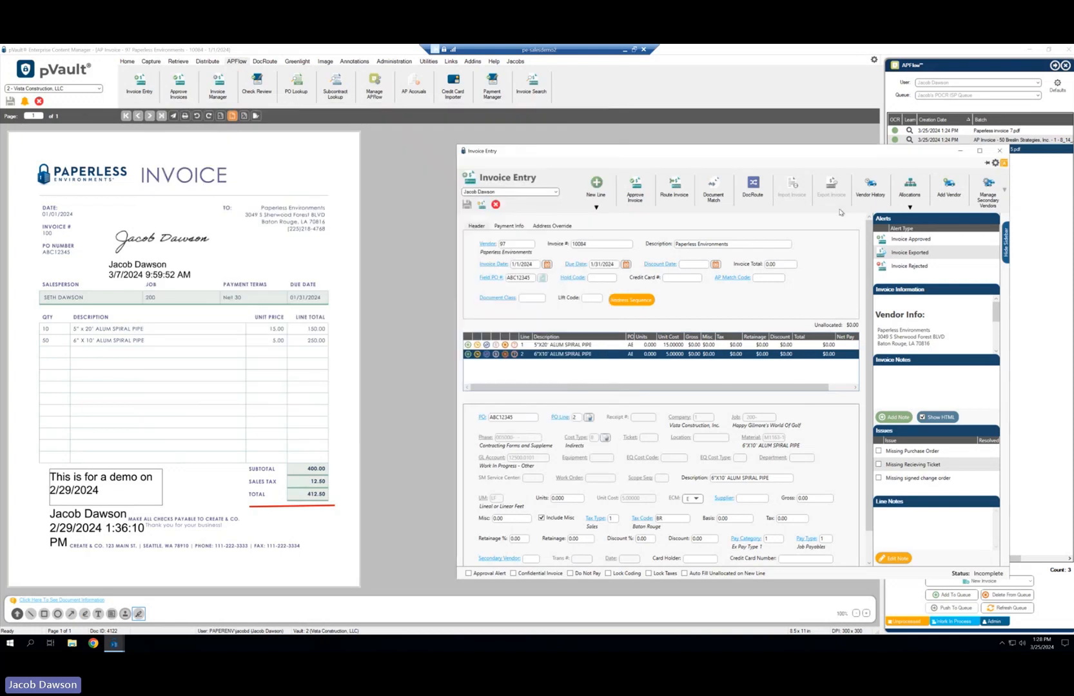
{"action": "left_click", "coordinate": [1000, 151]}
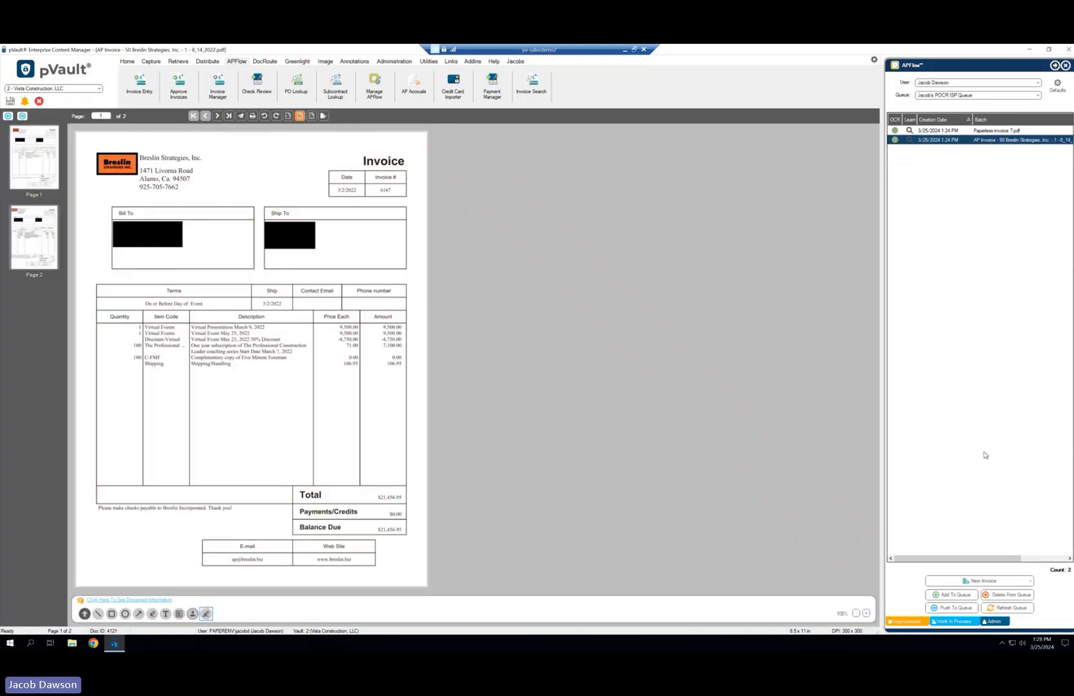
Start an invoice from the Breslin Strategies document with a blank Job line, then close it without saving.
{"action": "left_click", "coordinate": [965, 581]}
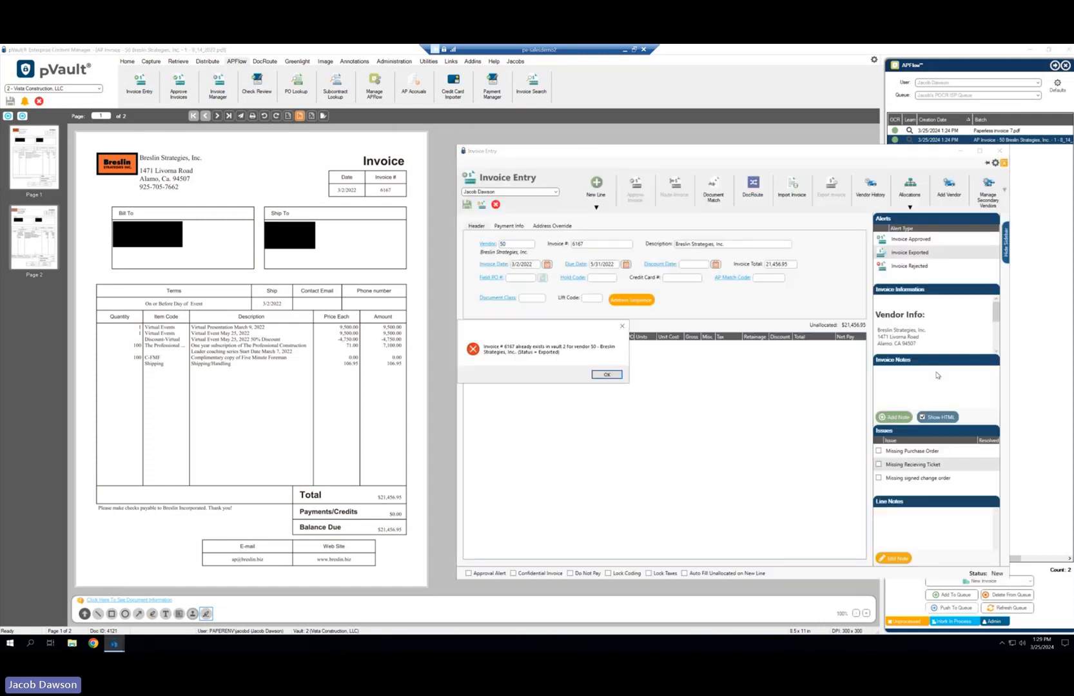
{"action": "left_click", "coordinate": [607, 374]}
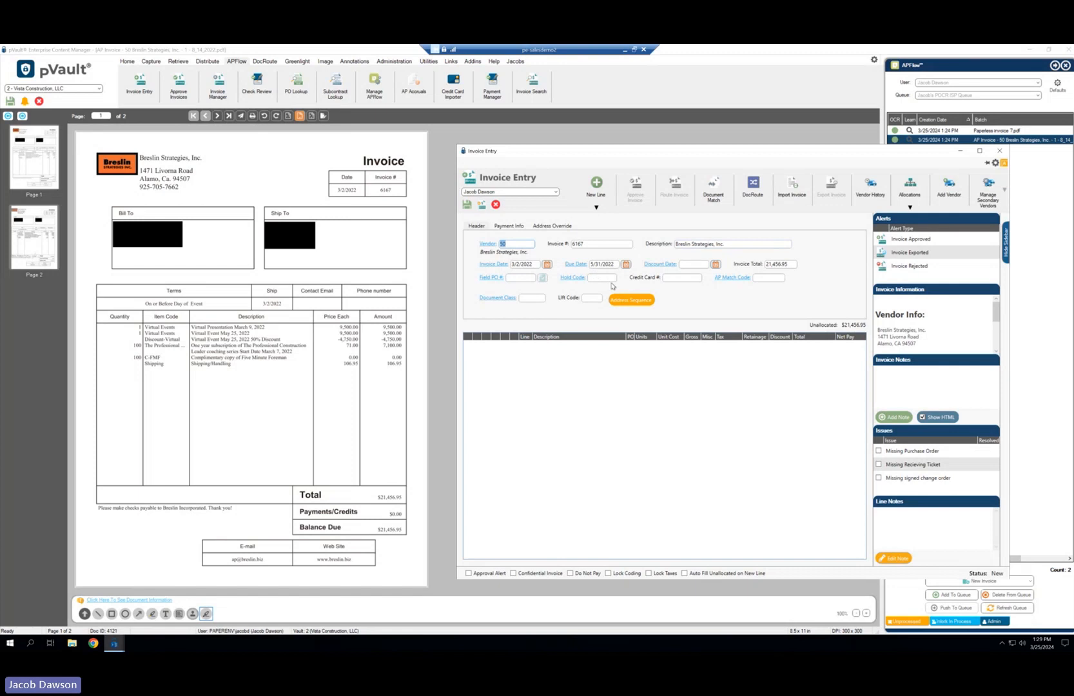
{"action": "left_click", "coordinate": [596, 207]}
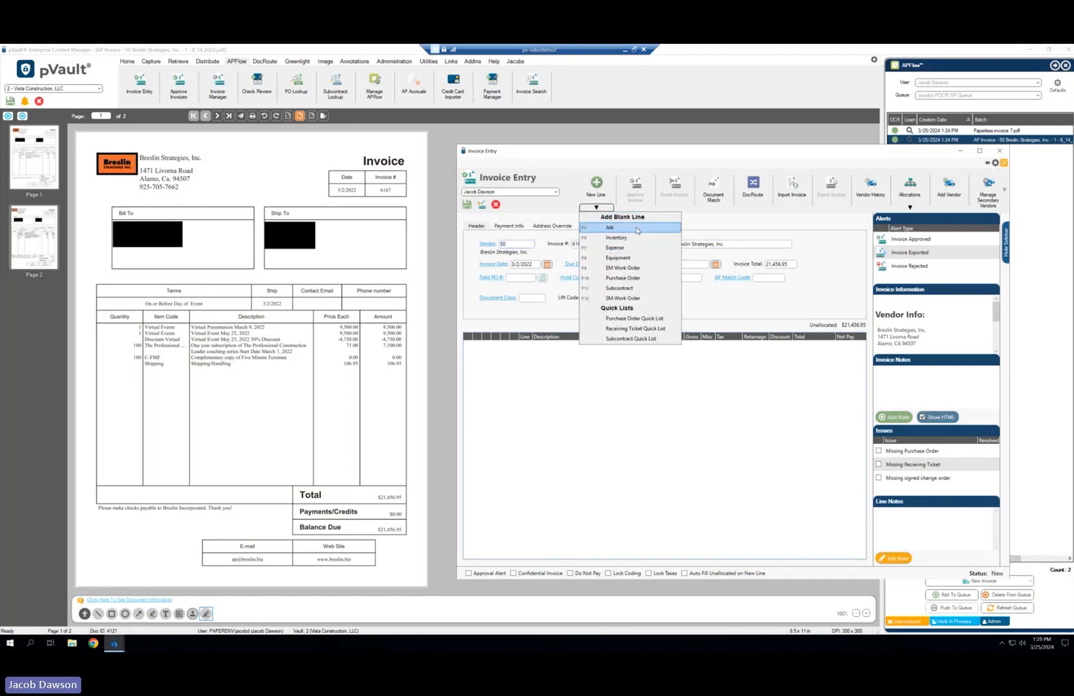
{"action": "left_click", "coordinate": [641, 229]}
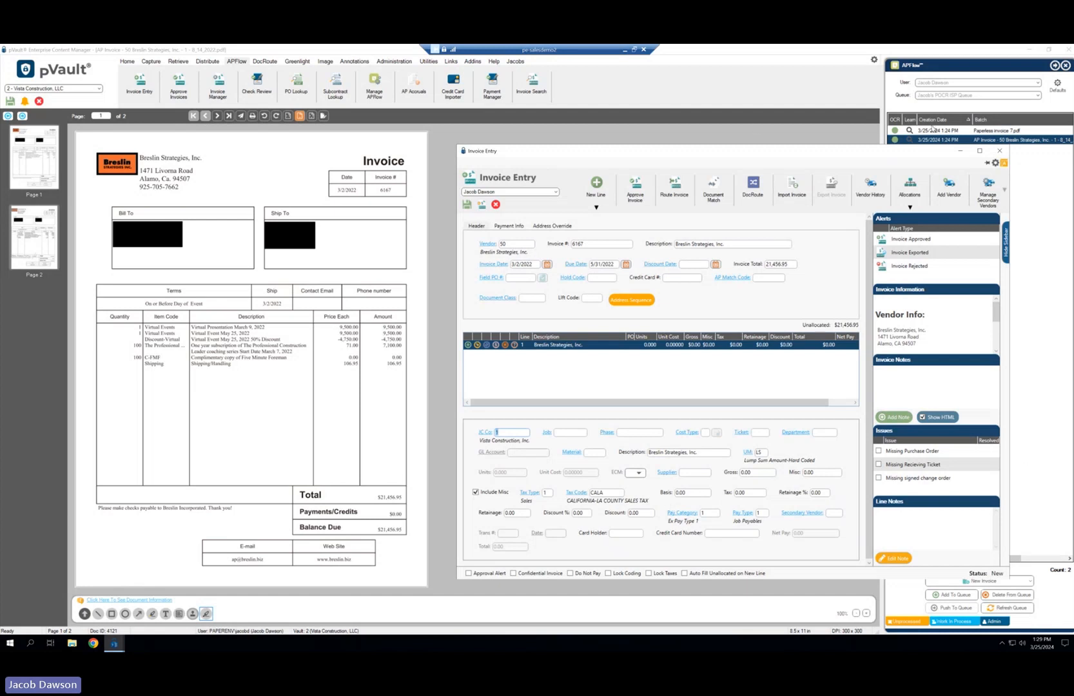
{"action": "left_click", "coordinate": [999, 150]}
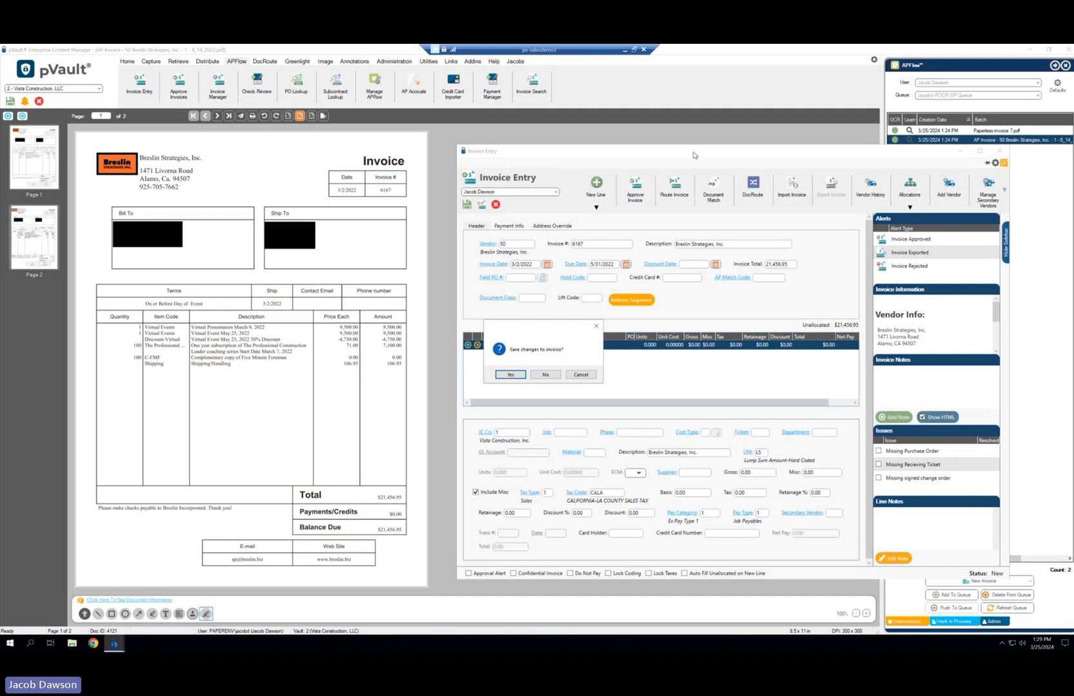
{"action": "left_click", "coordinate": [545, 374]}
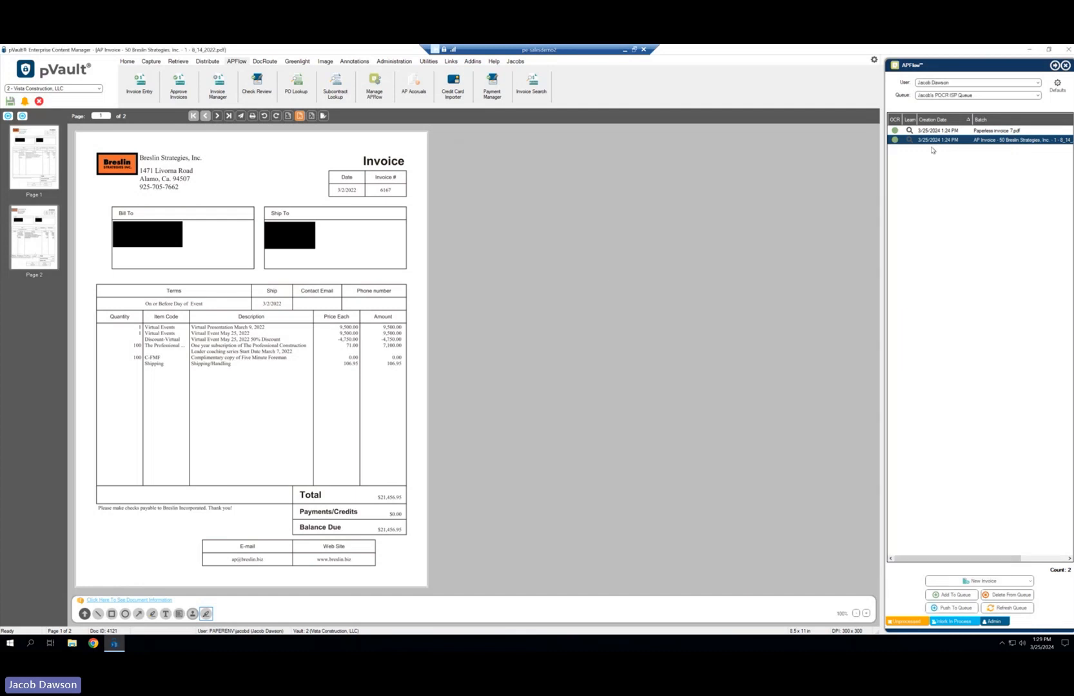
Start a new invoice from Paperless invoice 7.pdf and cancel its purchase order quick list without adding lines.
{"action": "left_click", "coordinate": [956, 130]}
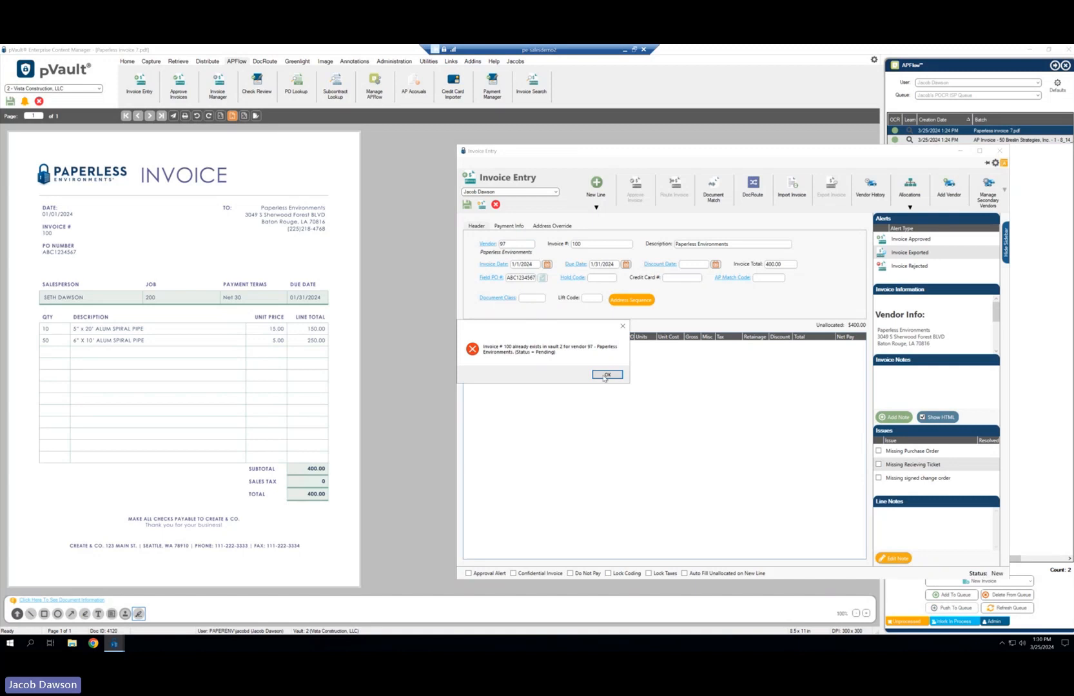
{"action": "left_click", "coordinate": [608, 377]}
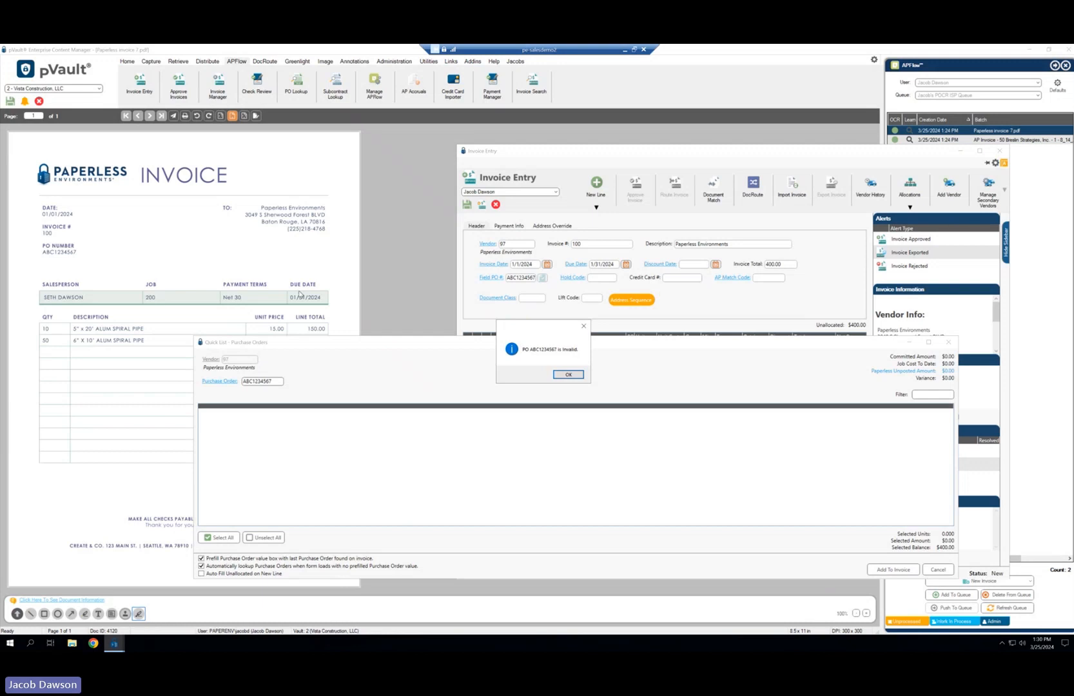
{"action": "left_click", "coordinate": [569, 375]}
{"action": "left_click", "coordinate": [938, 570]}
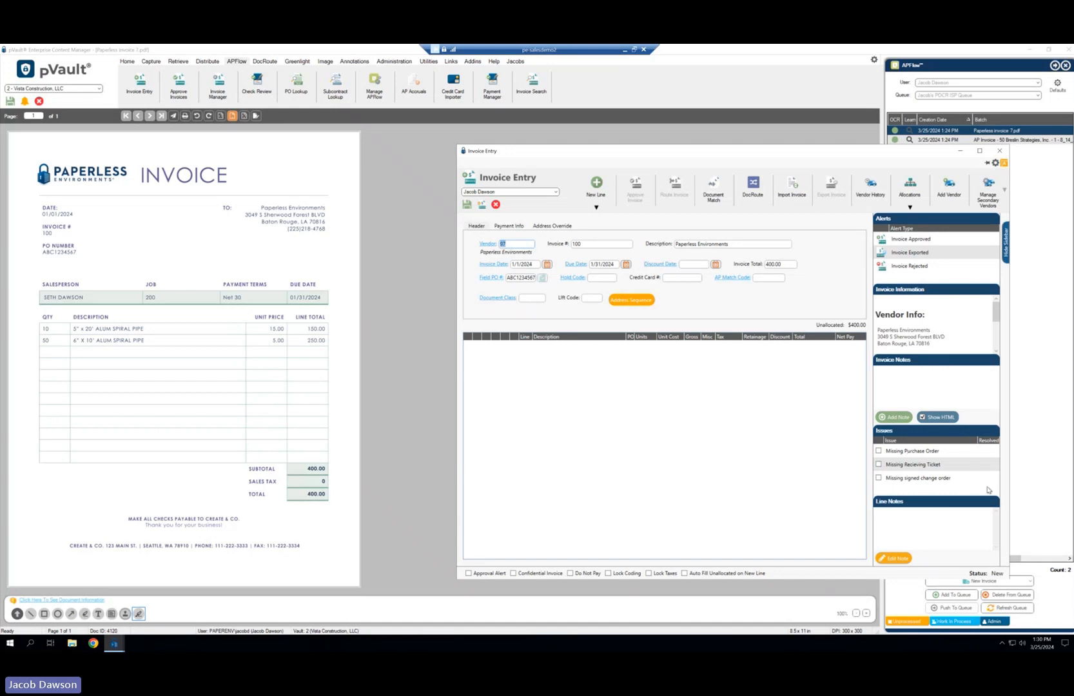
Flag the Missing Purchase Order issue, try to send the invoice to DocRoute, and set its invoice number to 10048.
{"action": "left_click", "coordinate": [878, 451]}
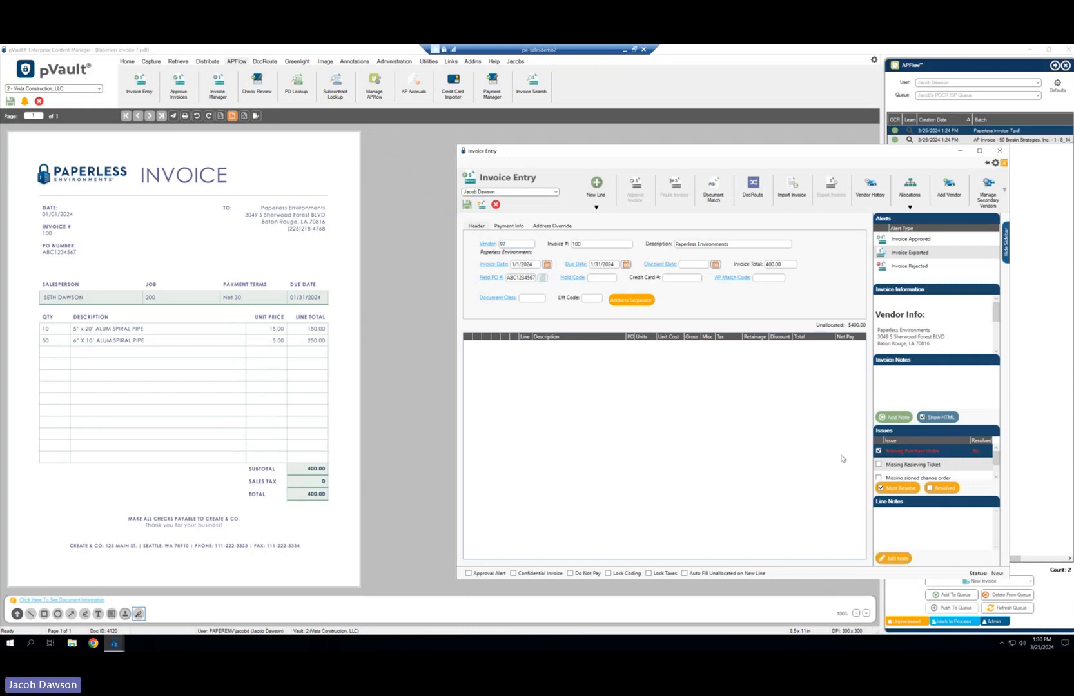
{"action": "left_click", "coordinate": [753, 186]}
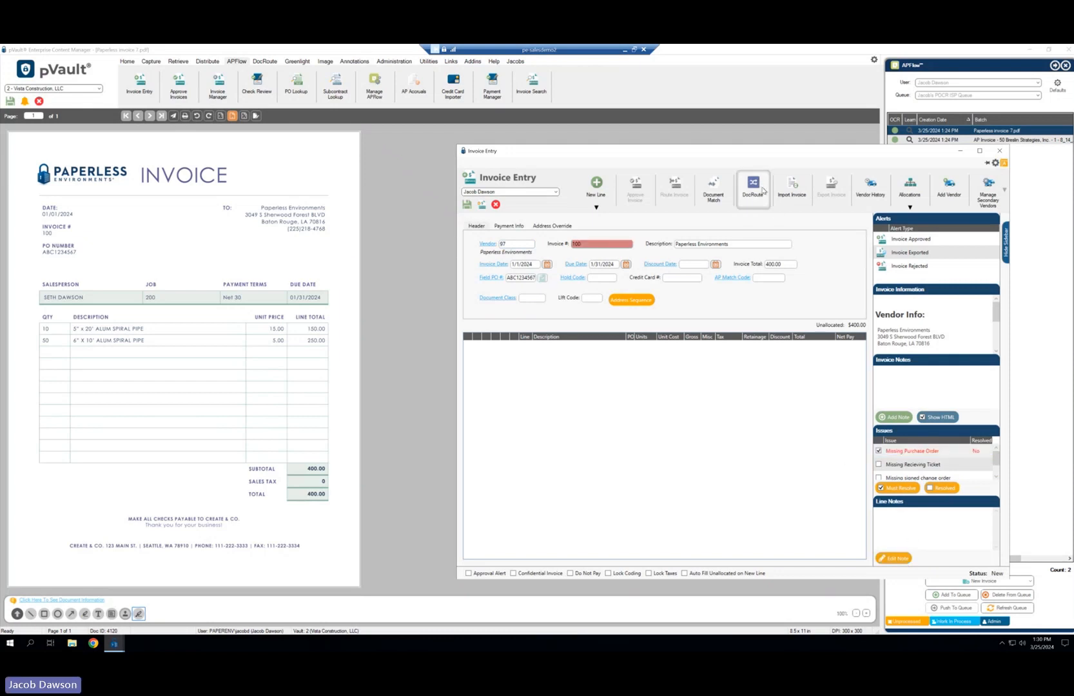
{"action": "left_click", "coordinate": [476, 374]}
{"action": "type", "text": "10048"}
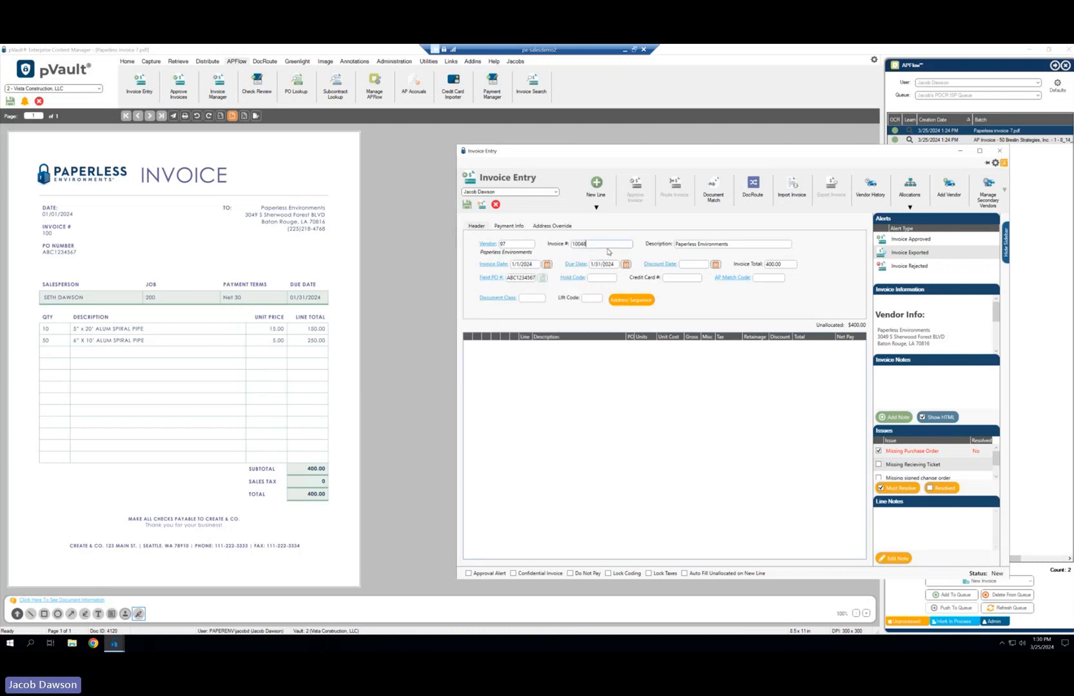
Start a DocRoute for invoice 10048 and insert the APFlow quick note "Please make sure your PO lines match the invoice lines".
{"action": "left_click", "coordinate": [753, 187]}
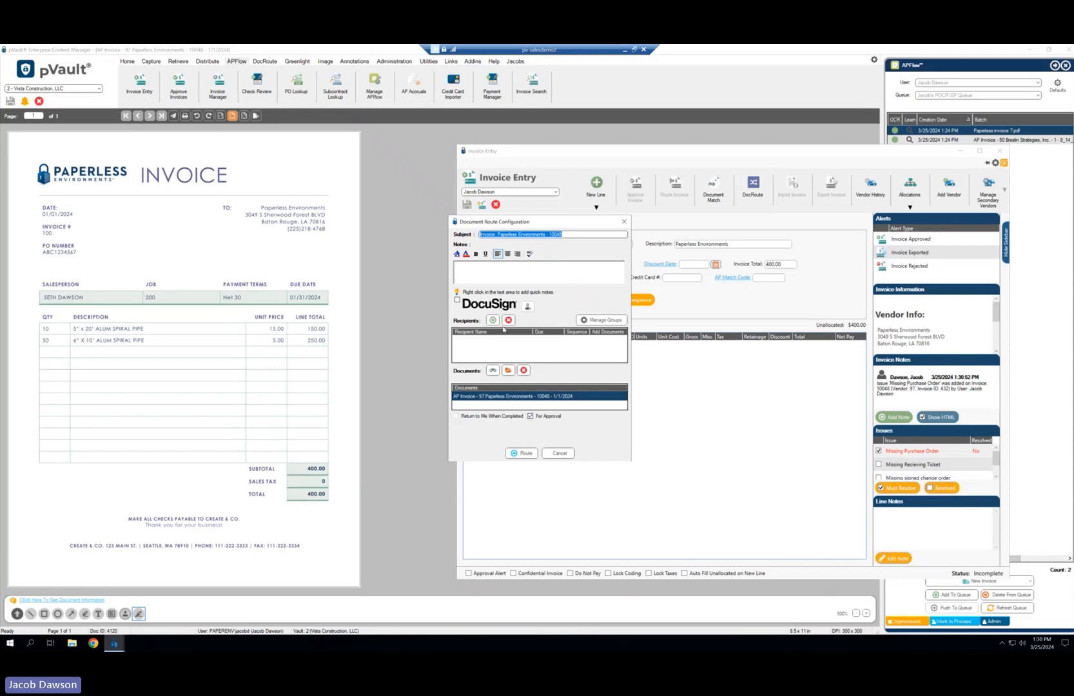
{"action": "left_click", "coordinate": [506, 270]}
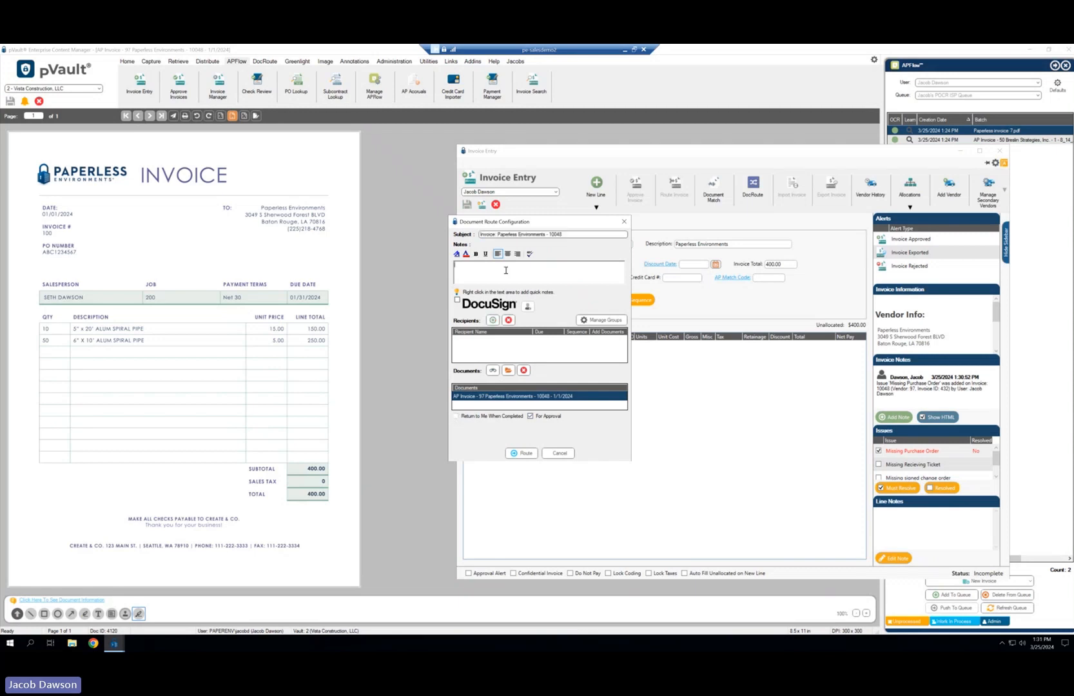
{"action": "right_click", "coordinate": [574, 277]}
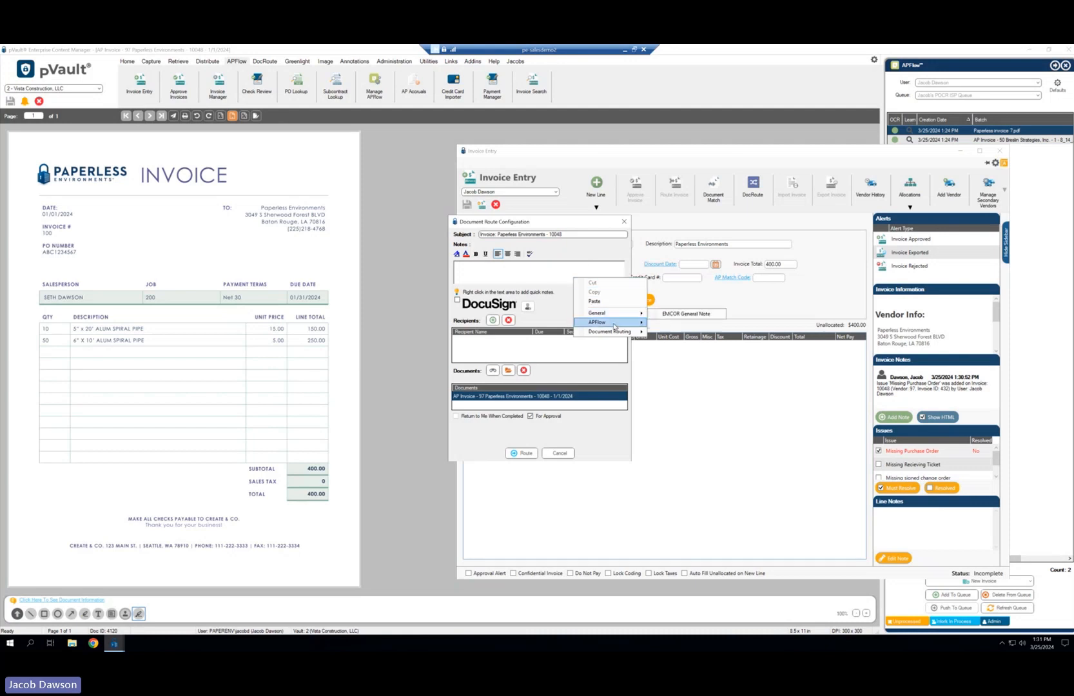
{"action": "mouse_move", "coordinate": [617, 324]}
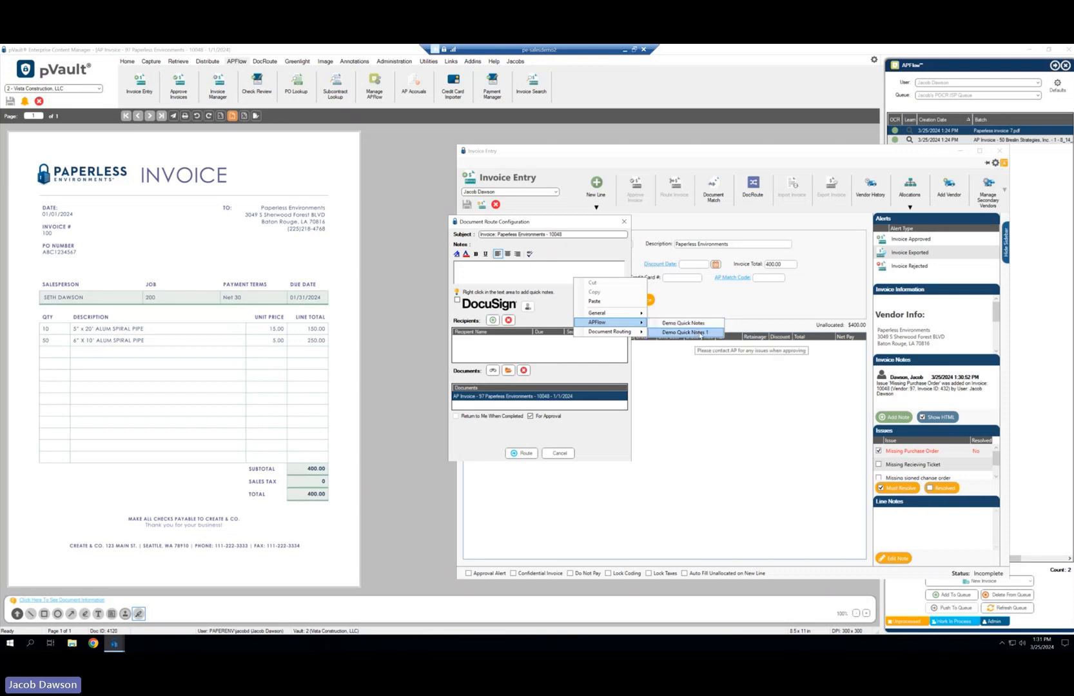
{"action": "left_click", "coordinate": [710, 332]}
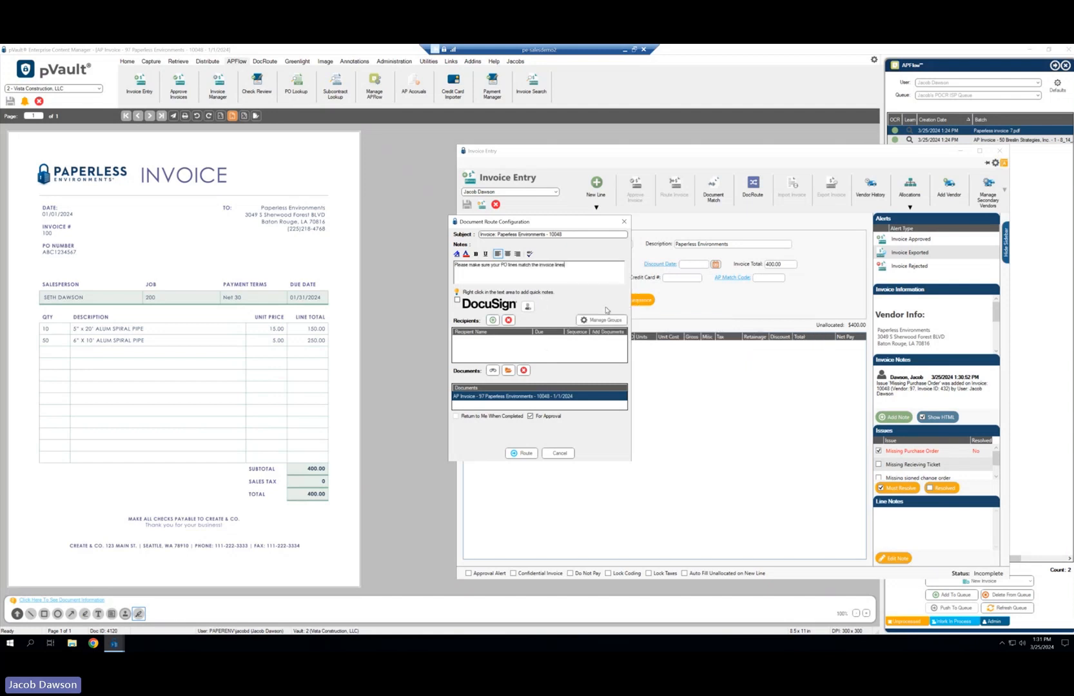
Add the individual user listed just below Demo AP Approver Auto Route as the document route's recipient.
{"action": "left_click", "coordinate": [493, 320]}
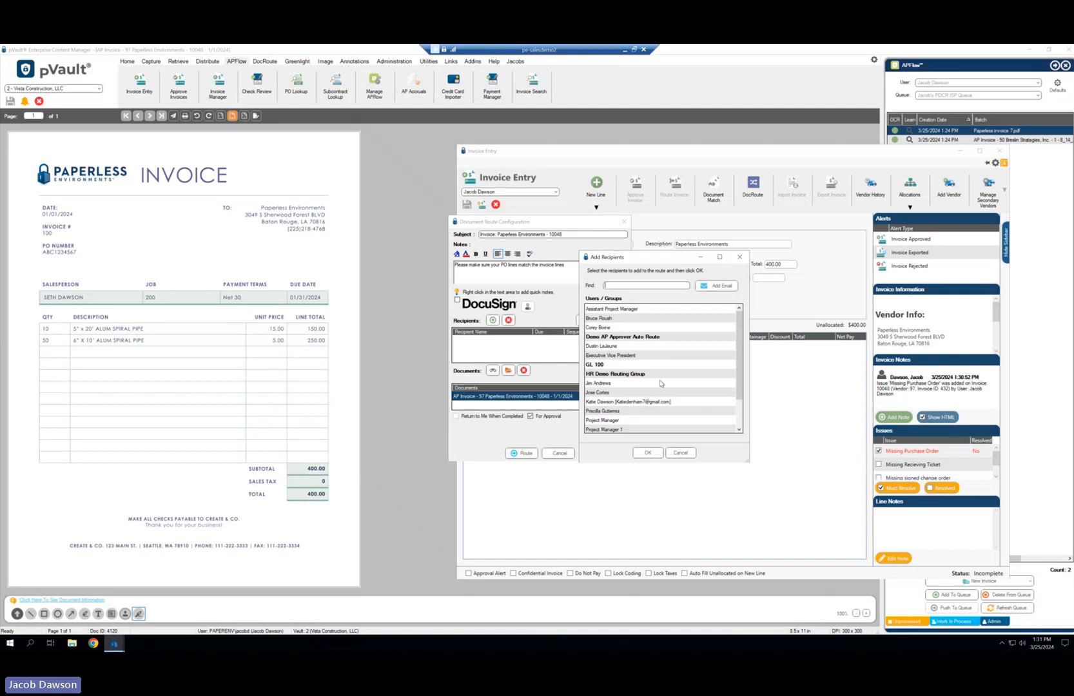
{"action": "scroll", "coordinate": [661, 385], "scroll_direction": "down", "scroll_amount": 2}
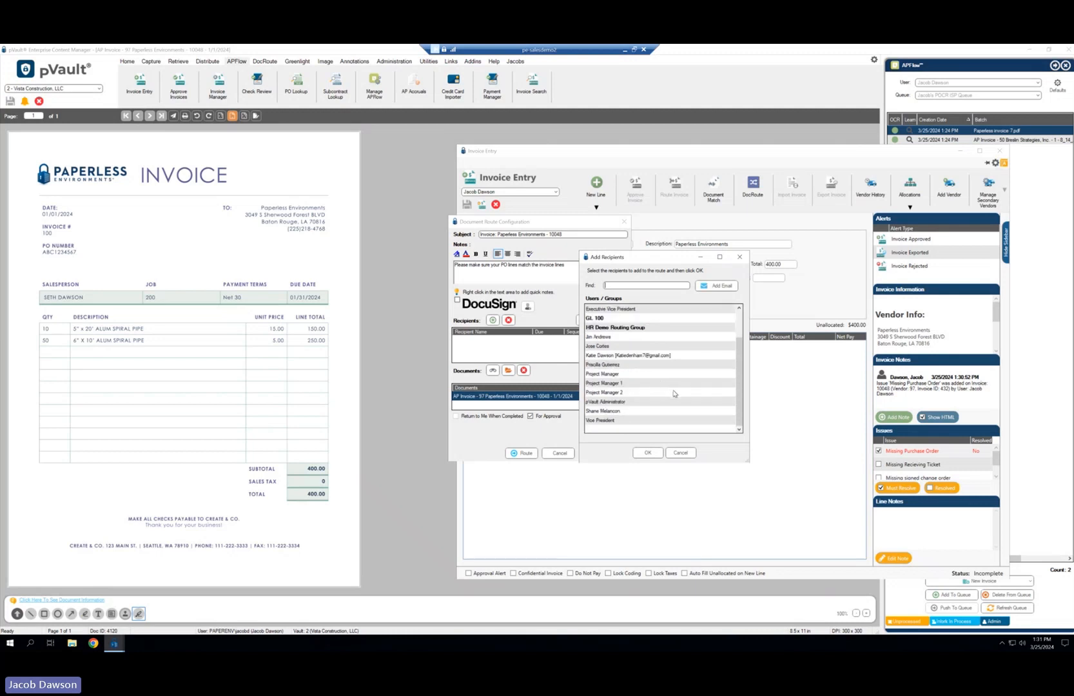
{"action": "scroll", "coordinate": [687, 406], "scroll_direction": "up", "scroll_amount": 2}
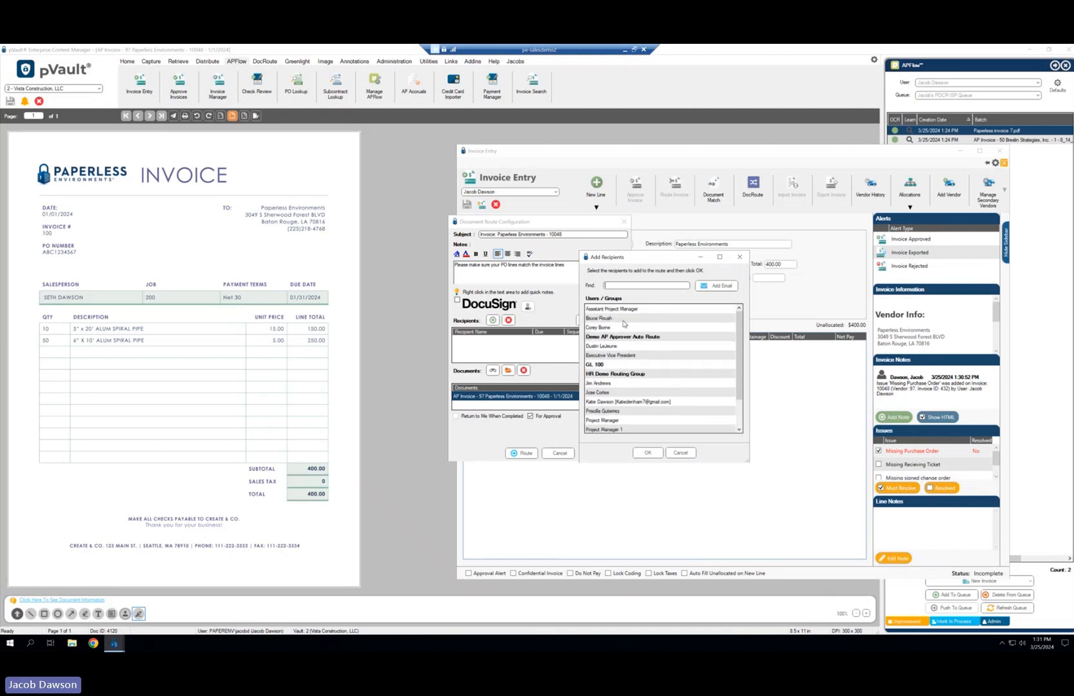
{"action": "left_click", "coordinate": [629, 310]}
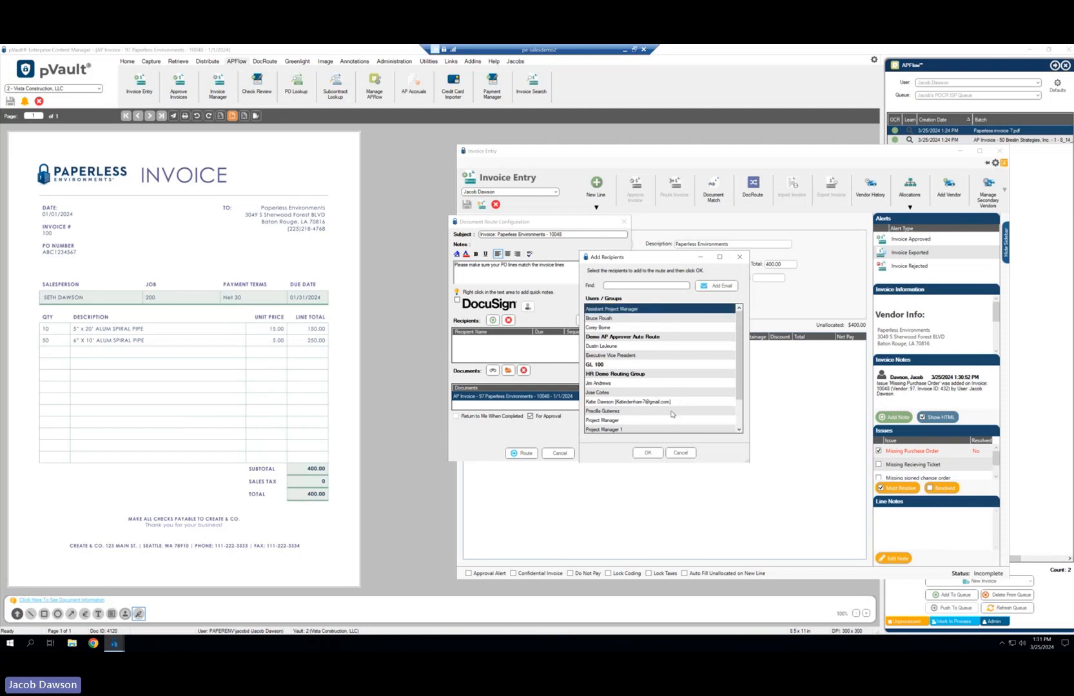
{"action": "left_click", "coordinate": [629, 347]}
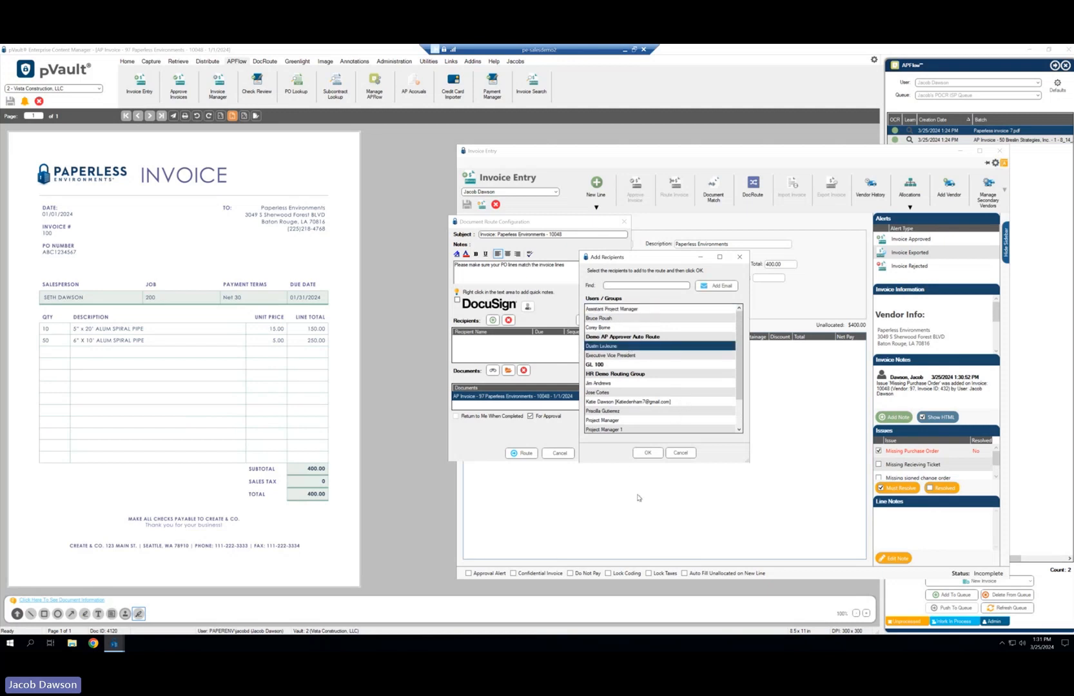
{"action": "left_click", "coordinate": [648, 453]}
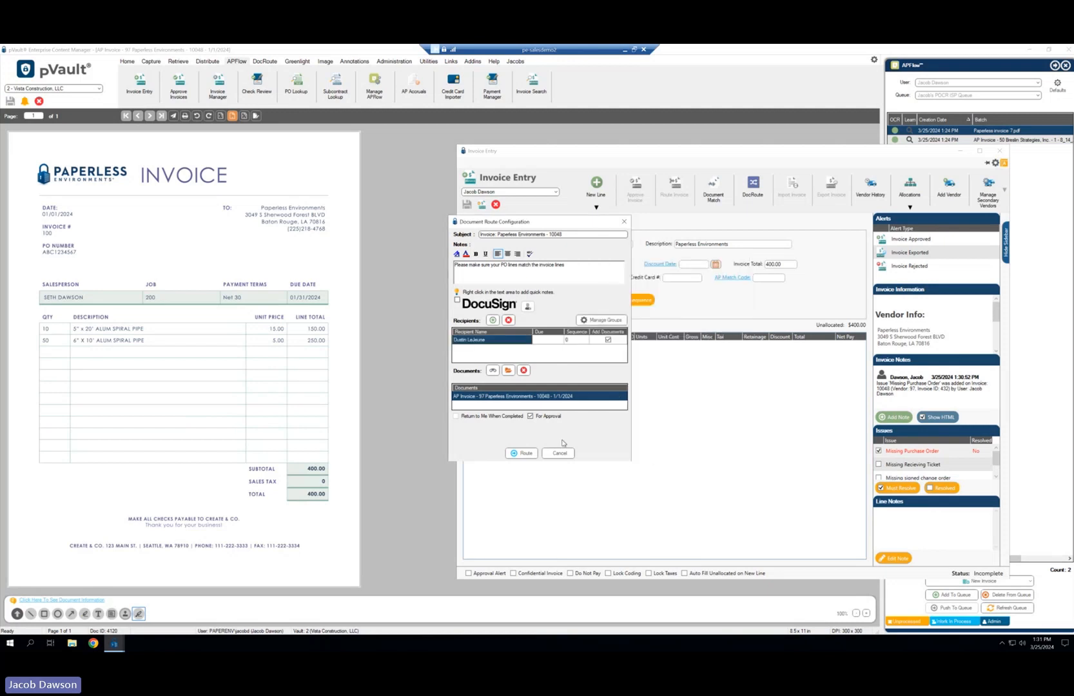
Route the Paperless Environments invoice for approval and close its invoice entry.
{"action": "left_click", "coordinate": [527, 453]}
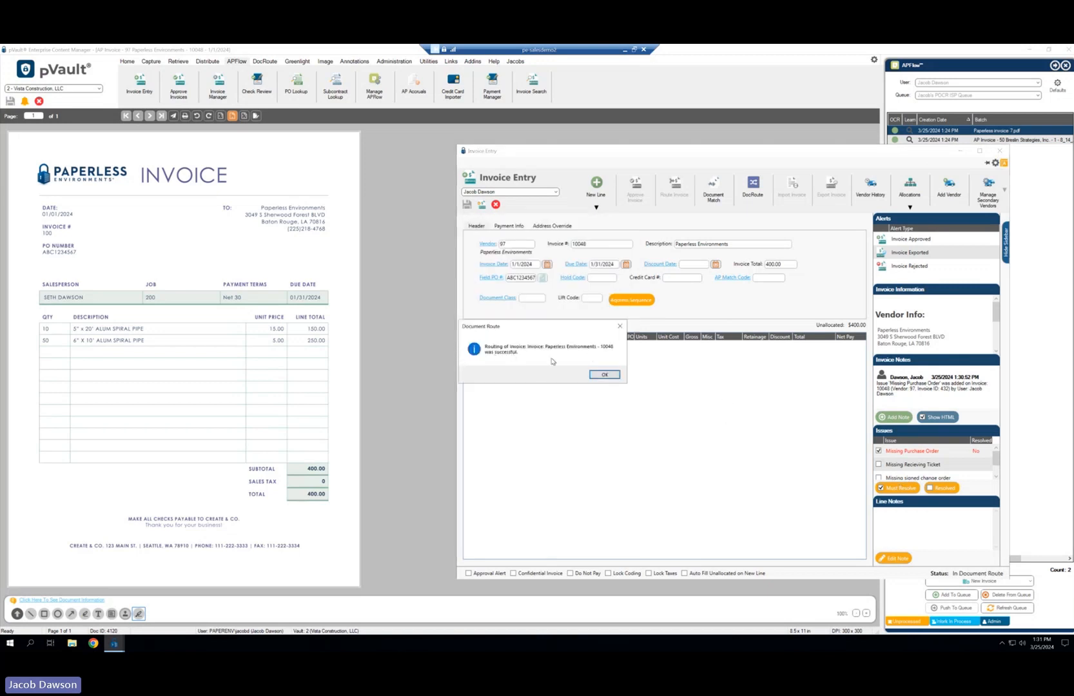
{"action": "left_click", "coordinate": [604, 374]}
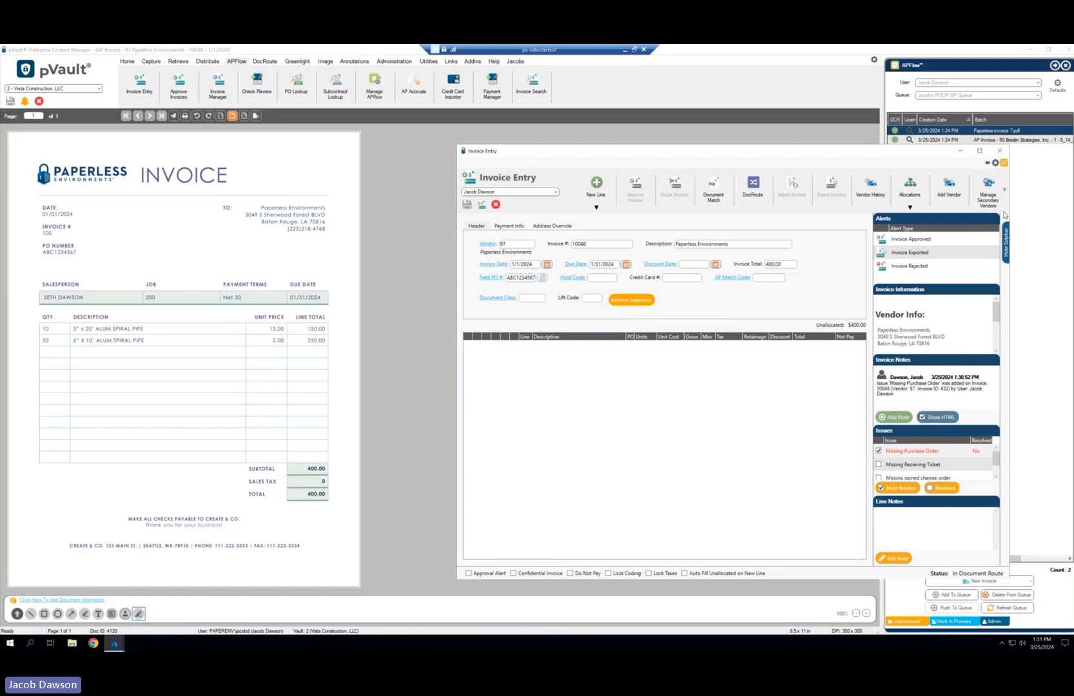
{"action": "left_click", "coordinate": [999, 150]}
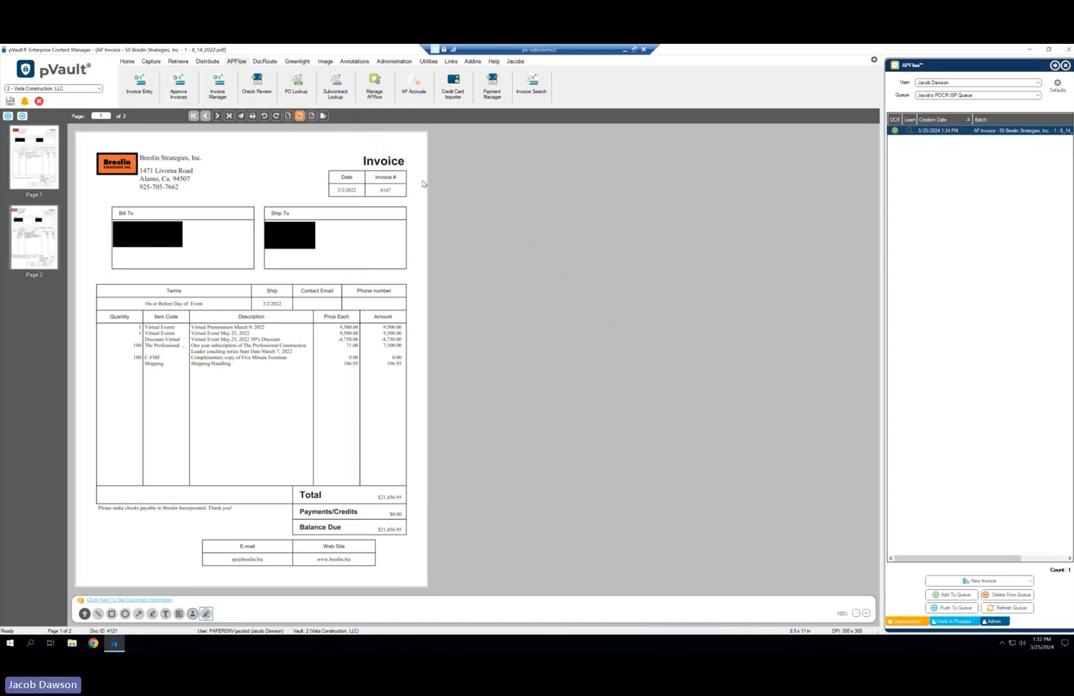
Open the Breslin Strategies document in OCR learning and examine where the invoice date and total were captured.
{"action": "left_click", "coordinate": [910, 132]}
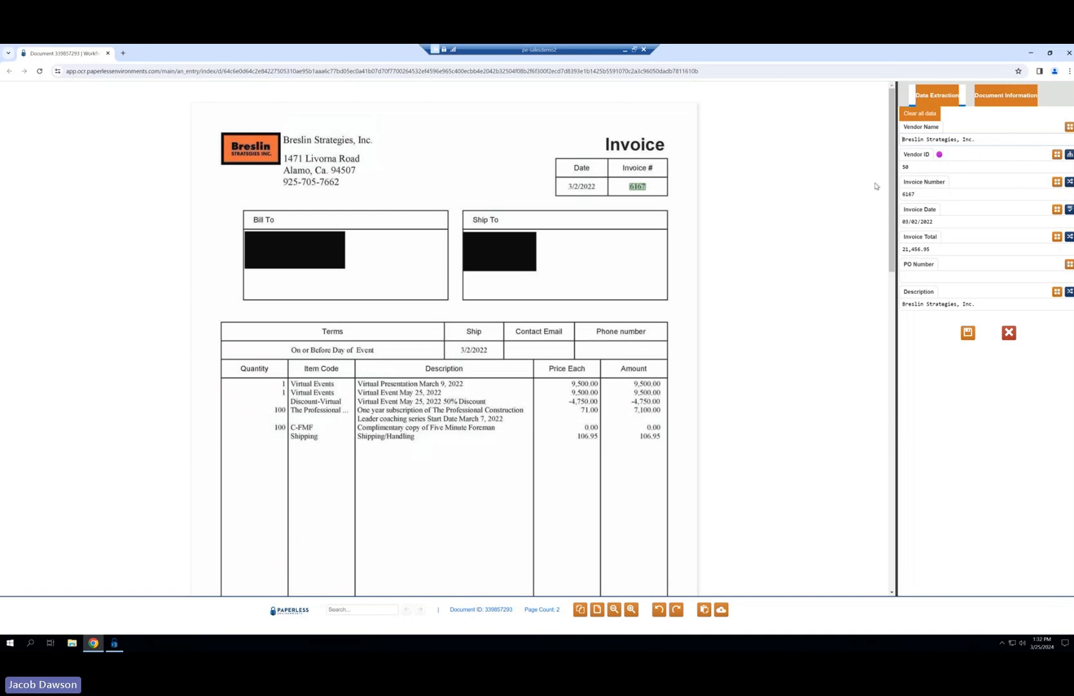
{"action": "mouse_move", "coordinate": [940, 155]}
{"action": "left_click", "coordinate": [941, 222]}
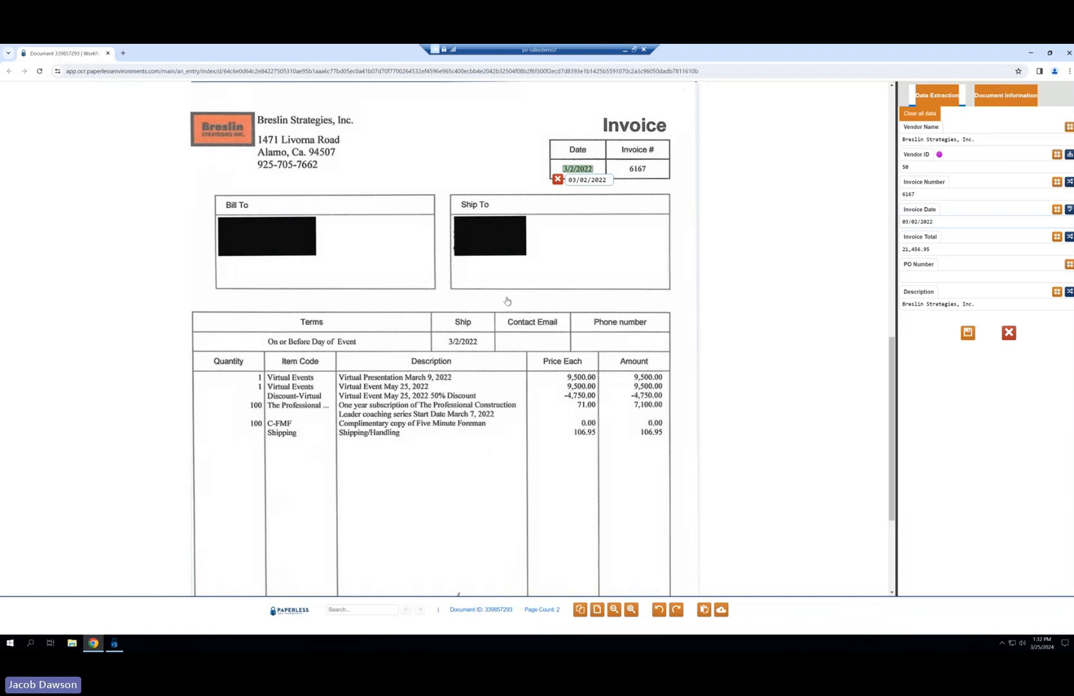
{"action": "left_click", "coordinate": [964, 248]}
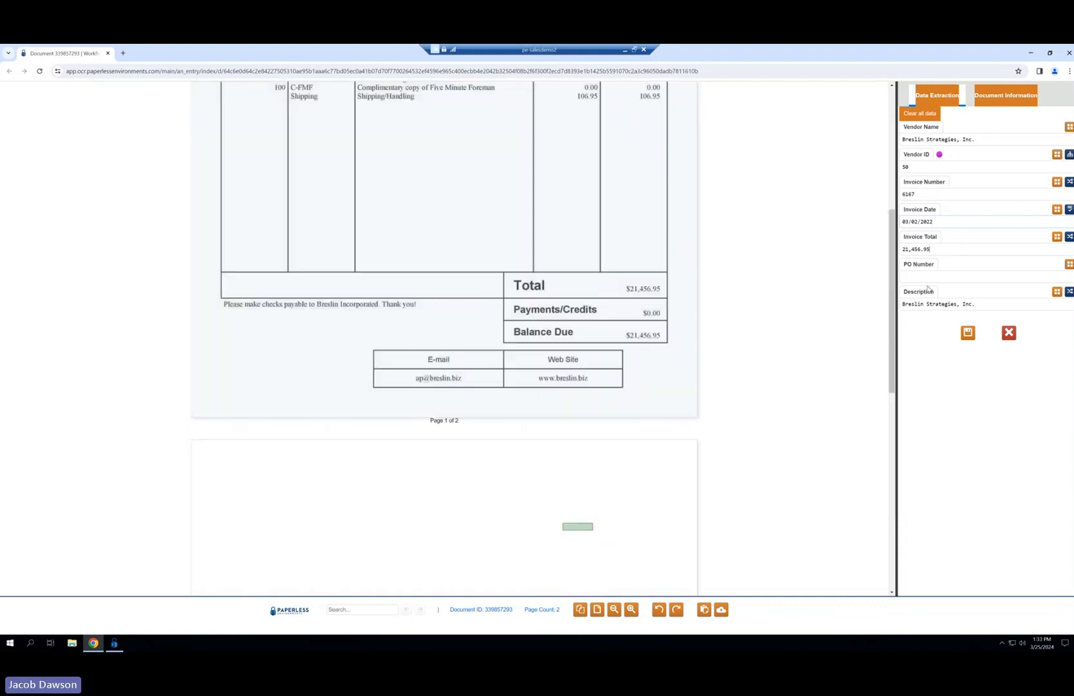
{"action": "scroll", "coordinate": [682, 316], "scroll_direction": "down", "scroll_amount": 3}
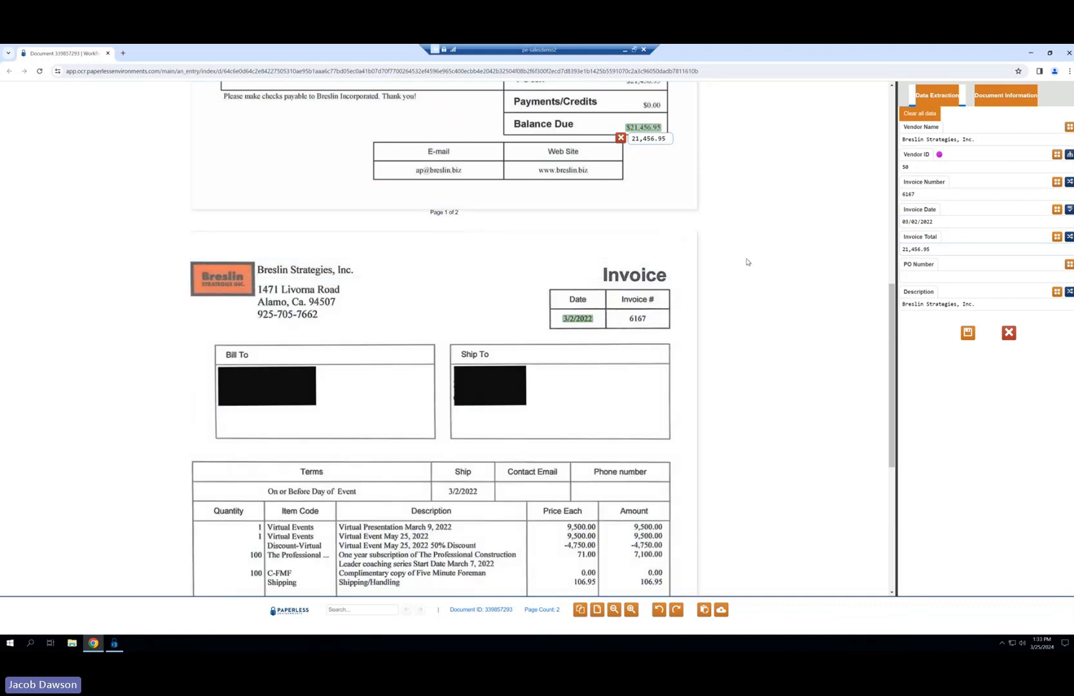
Capture the Terms text "On or Before Day of Event" as the PO Number, then exit the data extraction without saving.
{"action": "left_click", "coordinate": [950, 275]}
{"action": "scroll", "coordinate": [653, 202], "scroll_direction": "up", "scroll_amount": 6}
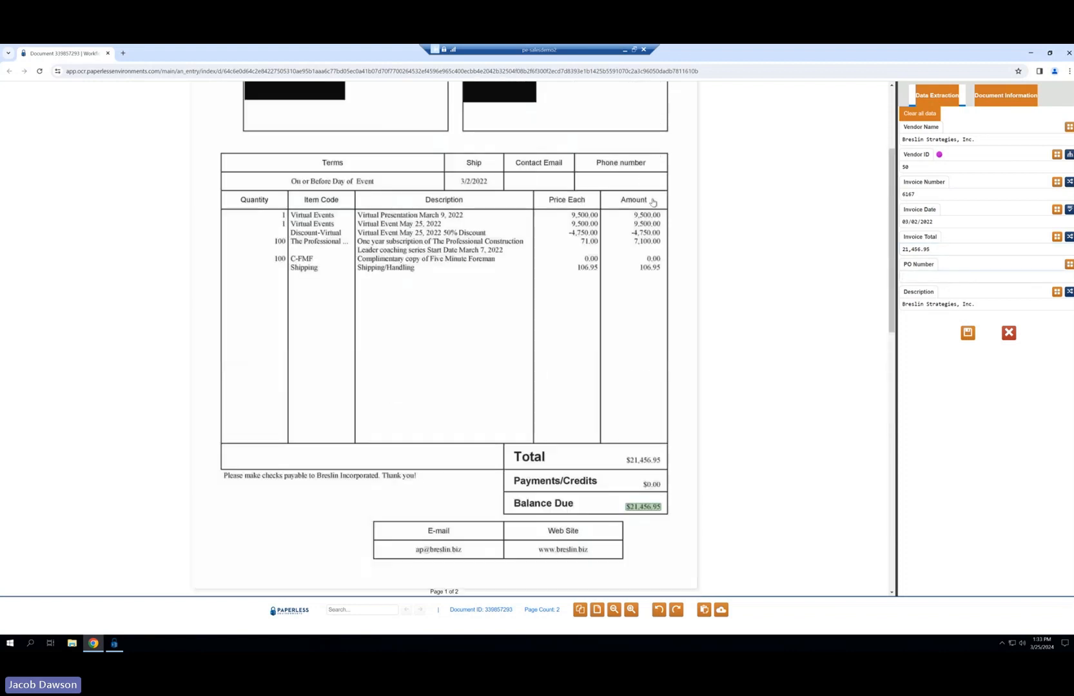
{"action": "scroll", "coordinate": [653, 202], "scroll_direction": "up", "scroll_amount": 3}
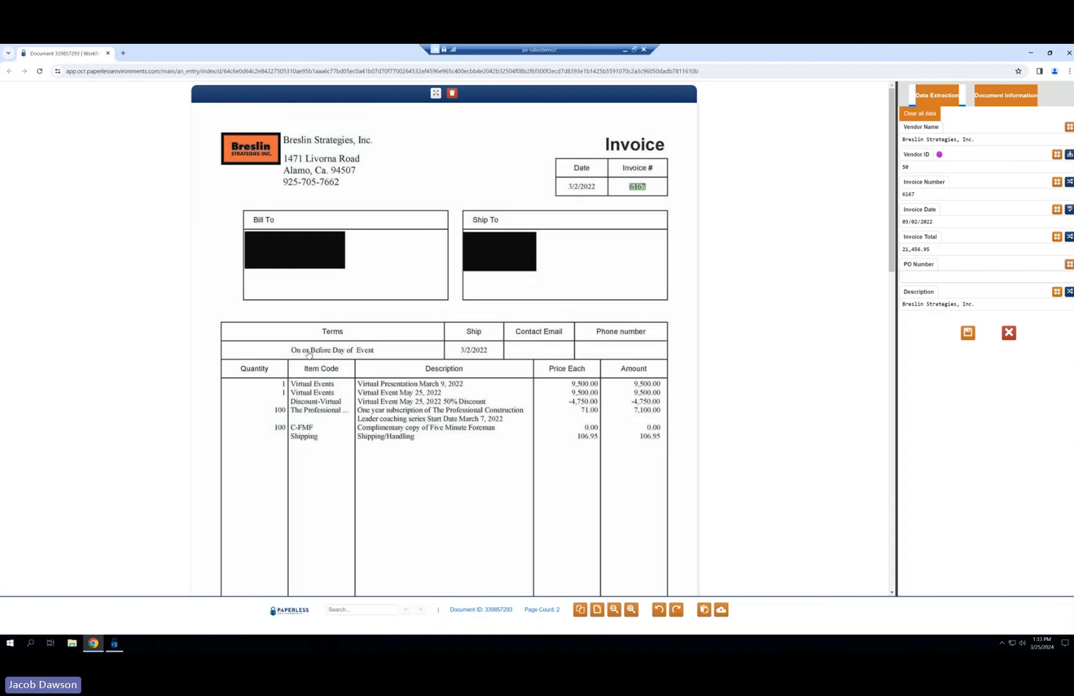
{"action": "left_click", "coordinate": [936, 266]}
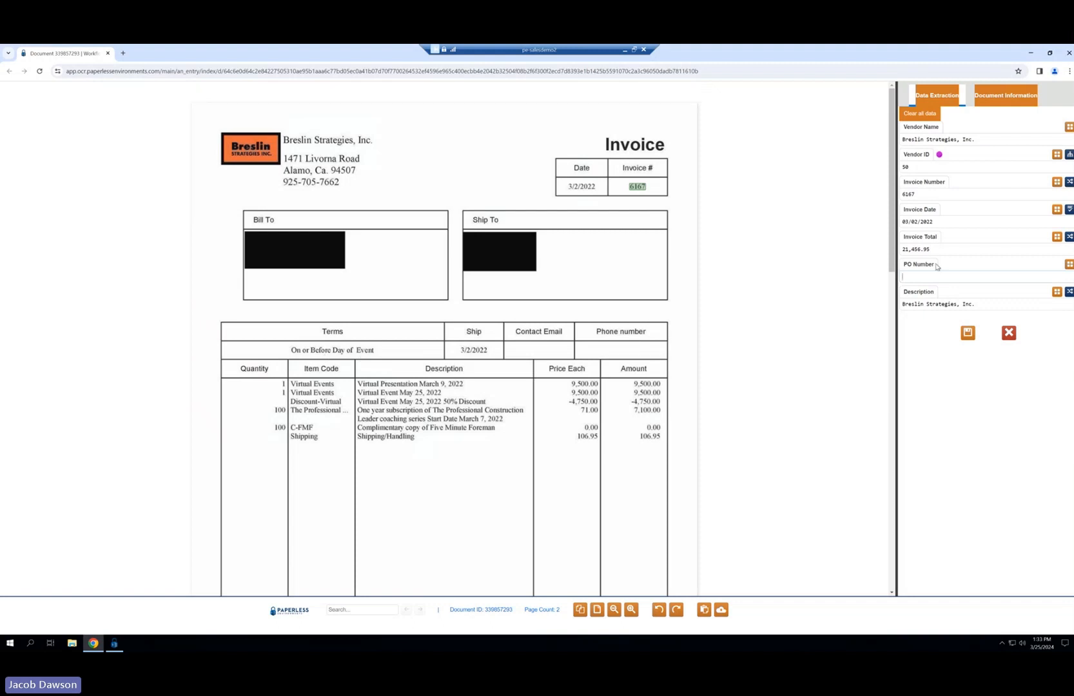
{"action": "left_click", "coordinate": [296, 350]}
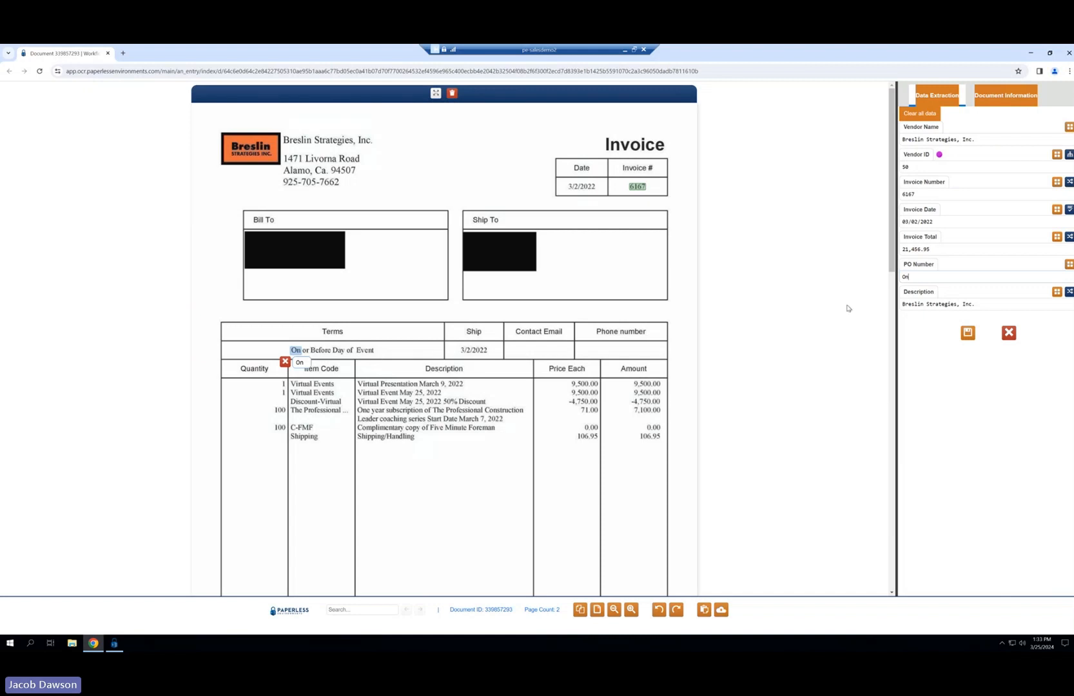
{"action": "left_click_drag", "start_coordinate": [288, 350], "coordinate": [400, 361]}
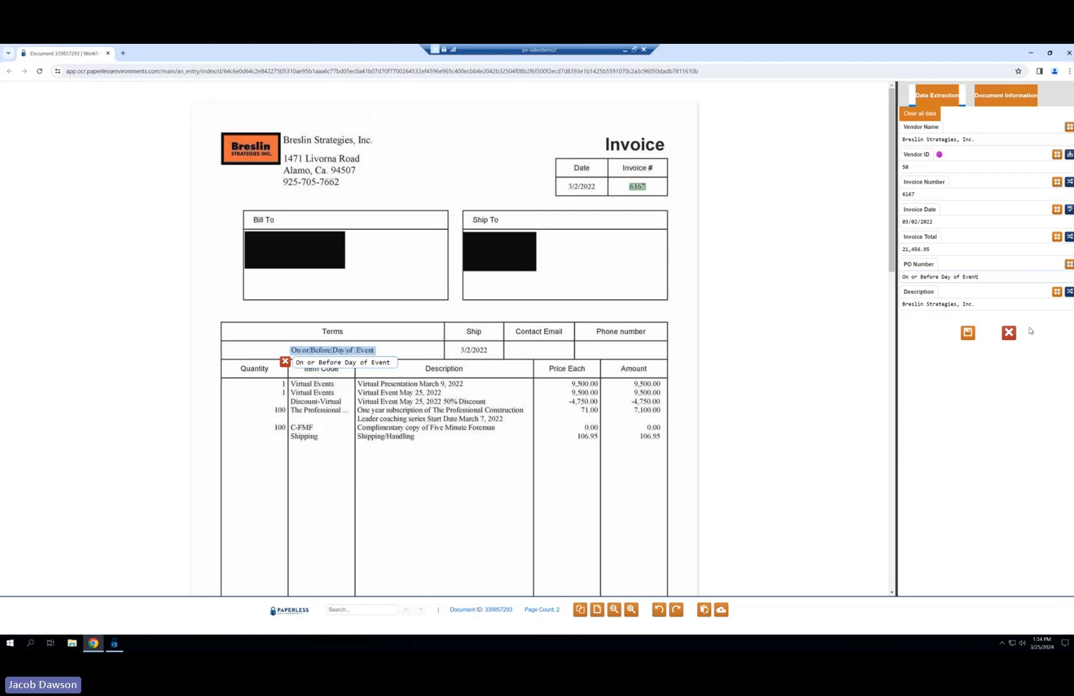
{"action": "left_click", "coordinate": [1009, 332]}
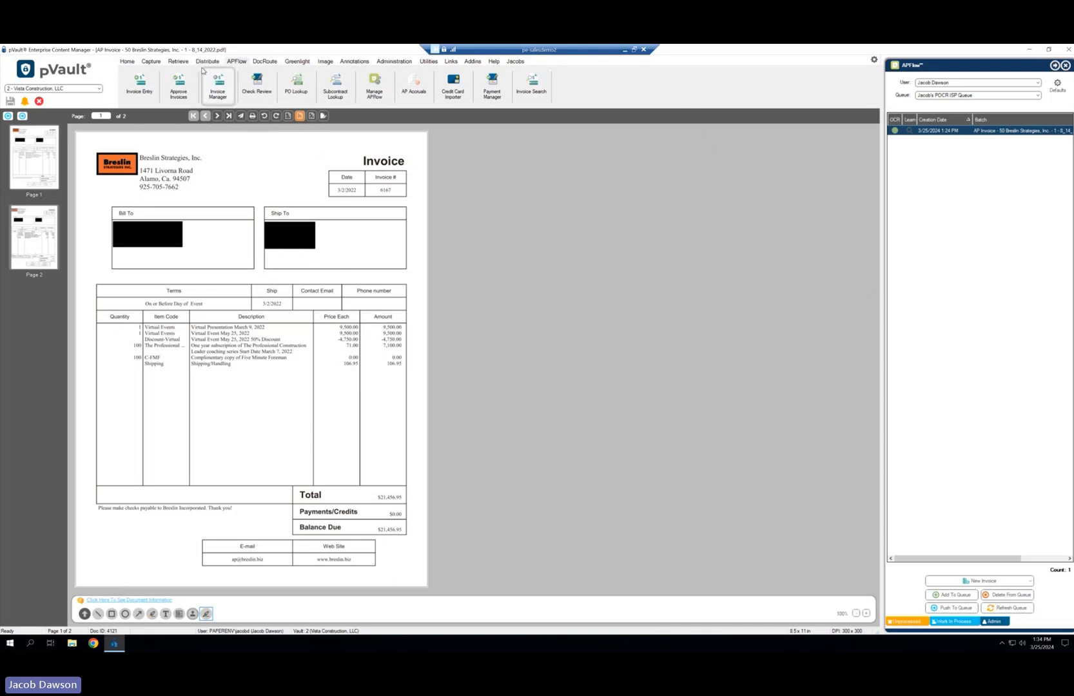
Review pending Paperless Environments invoice 100 and its second line in Approve Invoices, then close the approval window.
{"action": "left_click", "coordinate": [179, 86]}
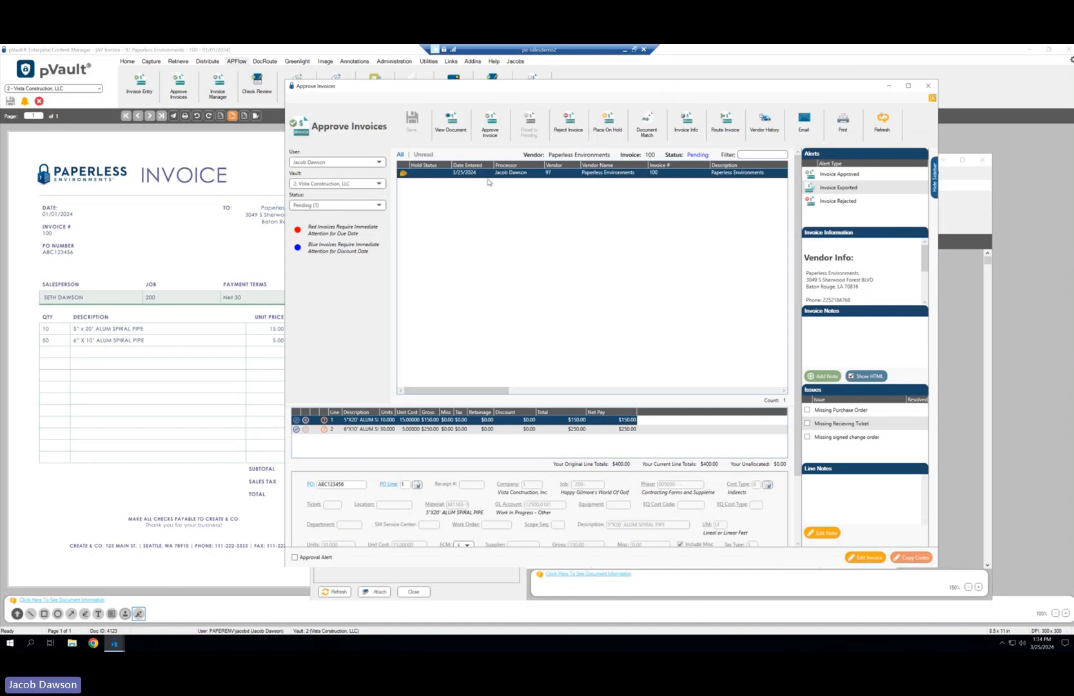
{"action": "left_click_drag", "start_coordinate": [498, 90], "coordinate": [628, 100]}
{"action": "mouse_move", "coordinate": [354, 162]}
{"action": "left_mouse_down"}
{"action": "mouse_move", "coordinate": [340, 174]}
{"action": "mouse_move", "coordinate": [405, 160]}
{"action": "mouse_move", "coordinate": [344, 153]}
{"action": "left_mouse_up"}
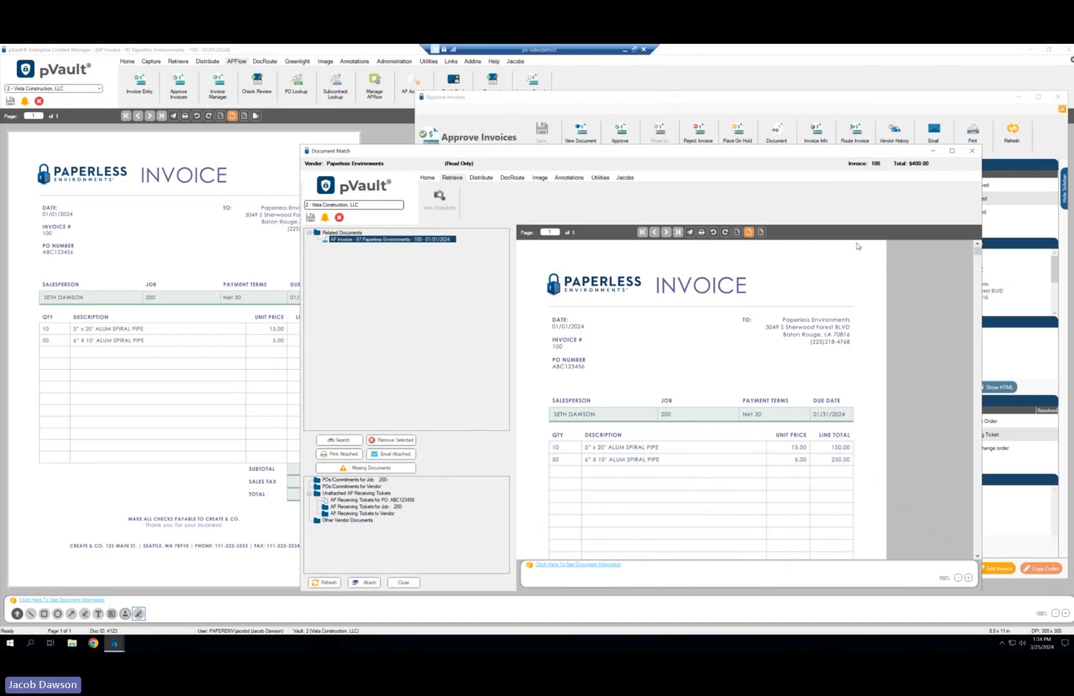
{"action": "left_click", "coordinate": [972, 153]}
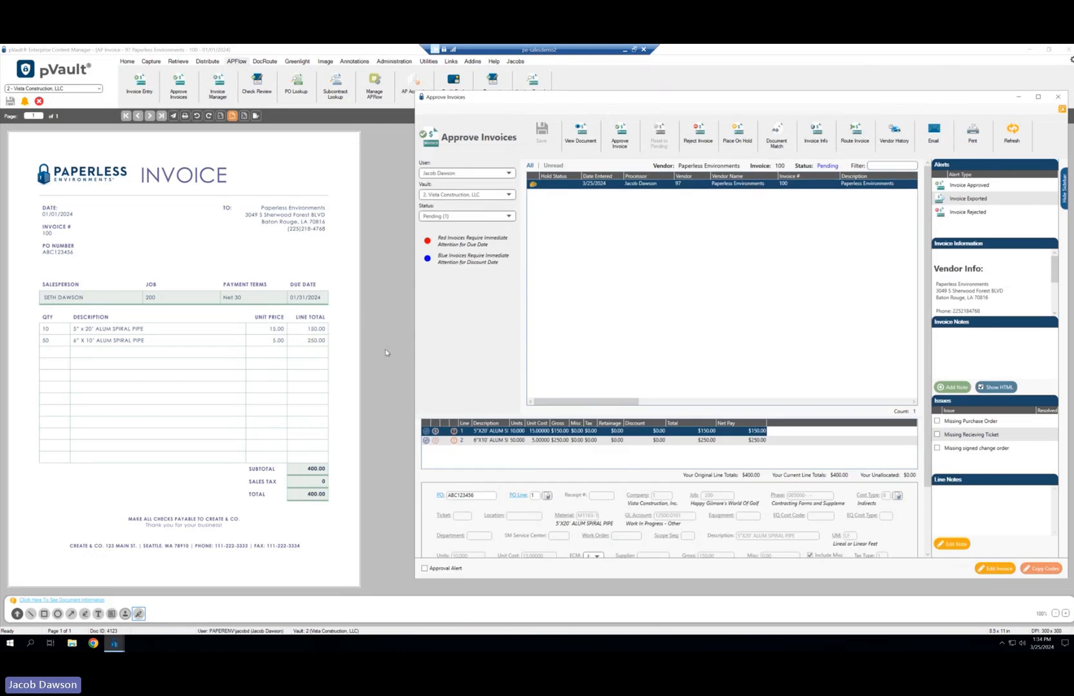
{"action": "left_click", "coordinate": [661, 442]}
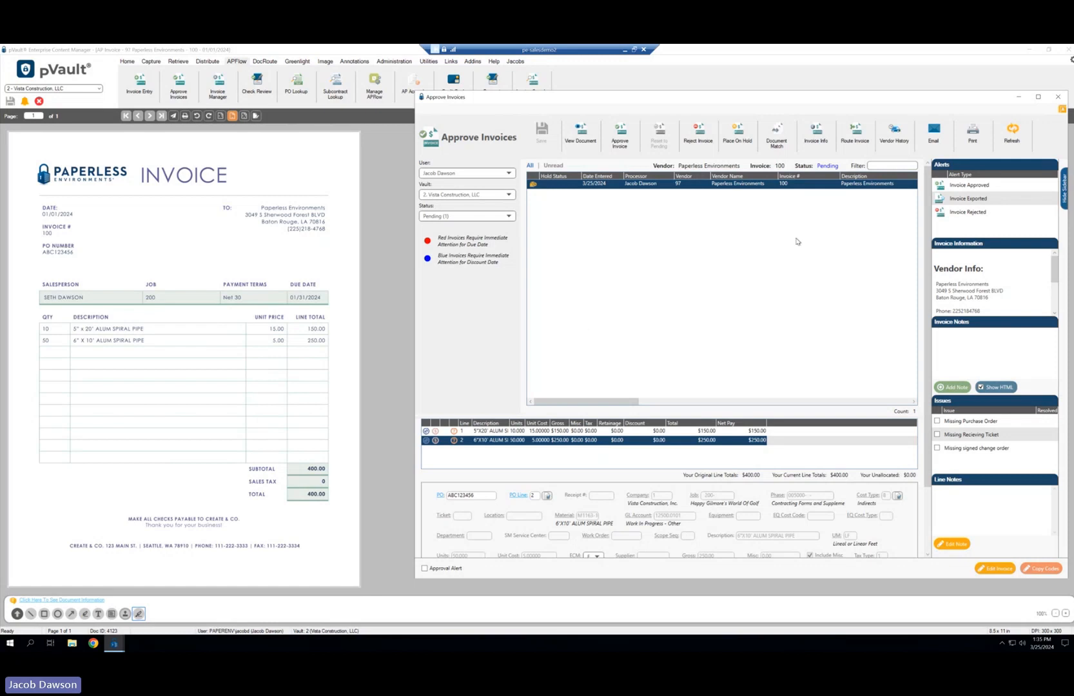
{"action": "left_click_drag", "start_coordinate": [890, 98], "coordinate": [836, 100]}
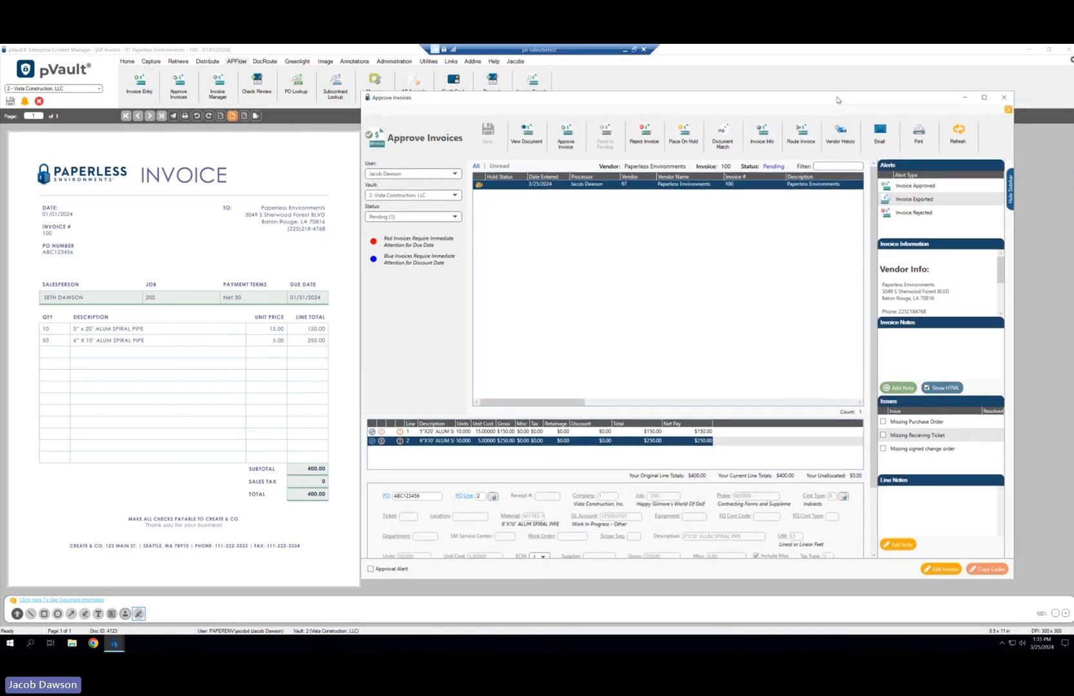
{"action": "left_click", "coordinate": [1003, 98]}
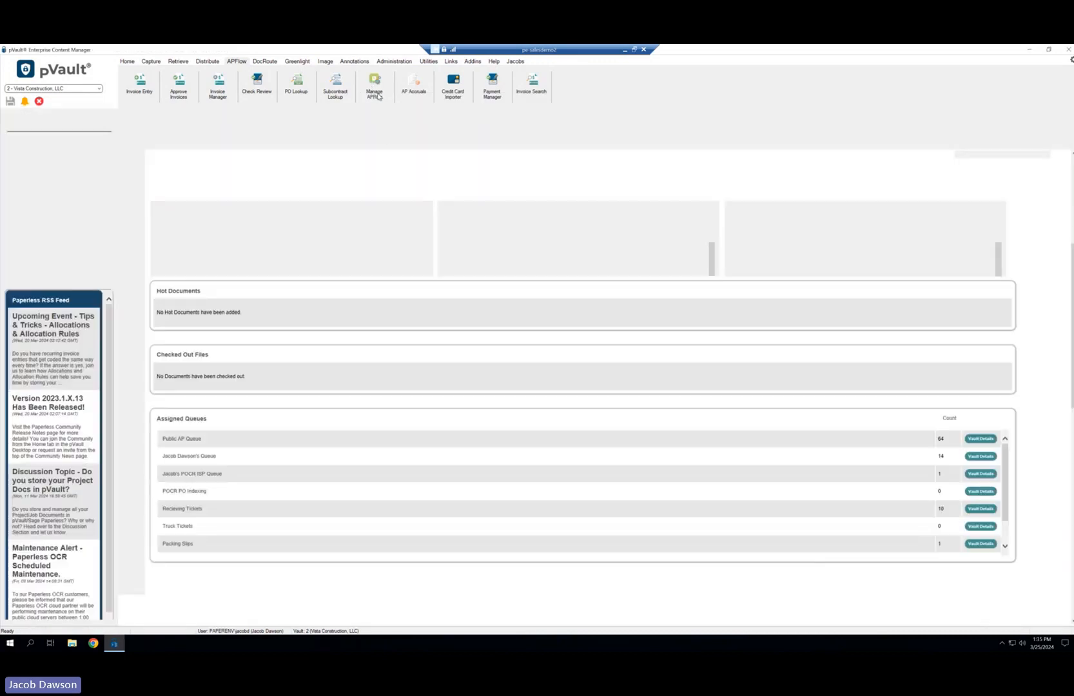
Open the invoice routing rule "Vendor Routing rule Paperless Environments" for editing in Manage APFlow.
{"action": "left_click", "coordinate": [379, 96]}
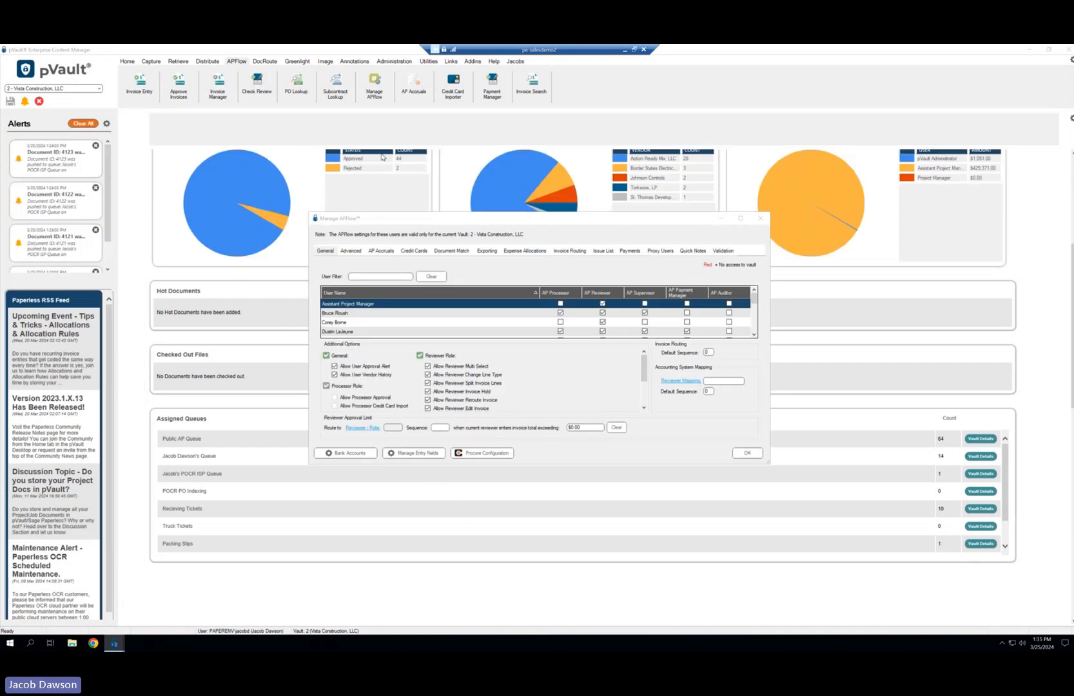
{"action": "left_click", "coordinate": [570, 252]}
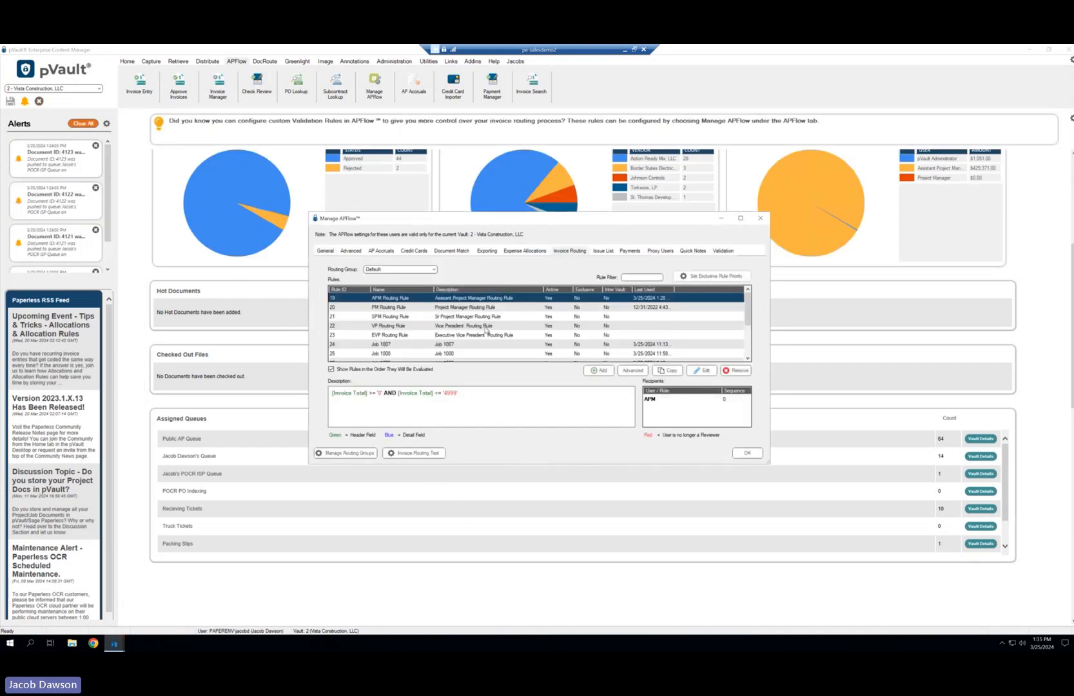
{"action": "scroll", "coordinate": [488, 330], "scroll_direction": "down", "scroll_amount": 3}
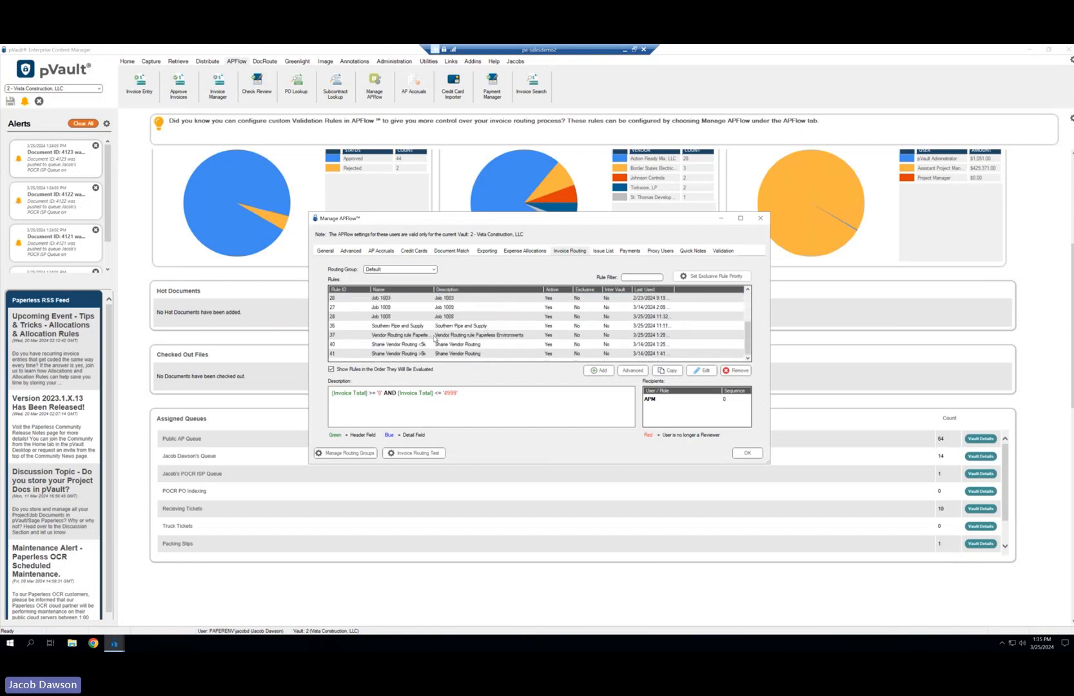
{"action": "left_click", "coordinate": [505, 338]}
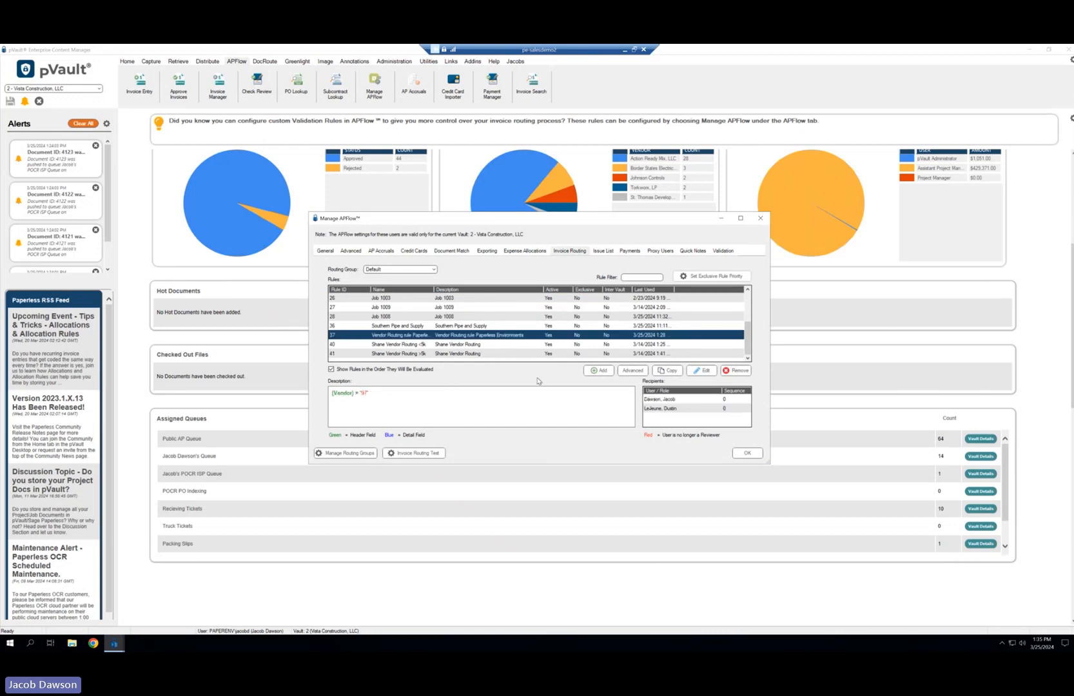
{"action": "left_click", "coordinate": [692, 372]}
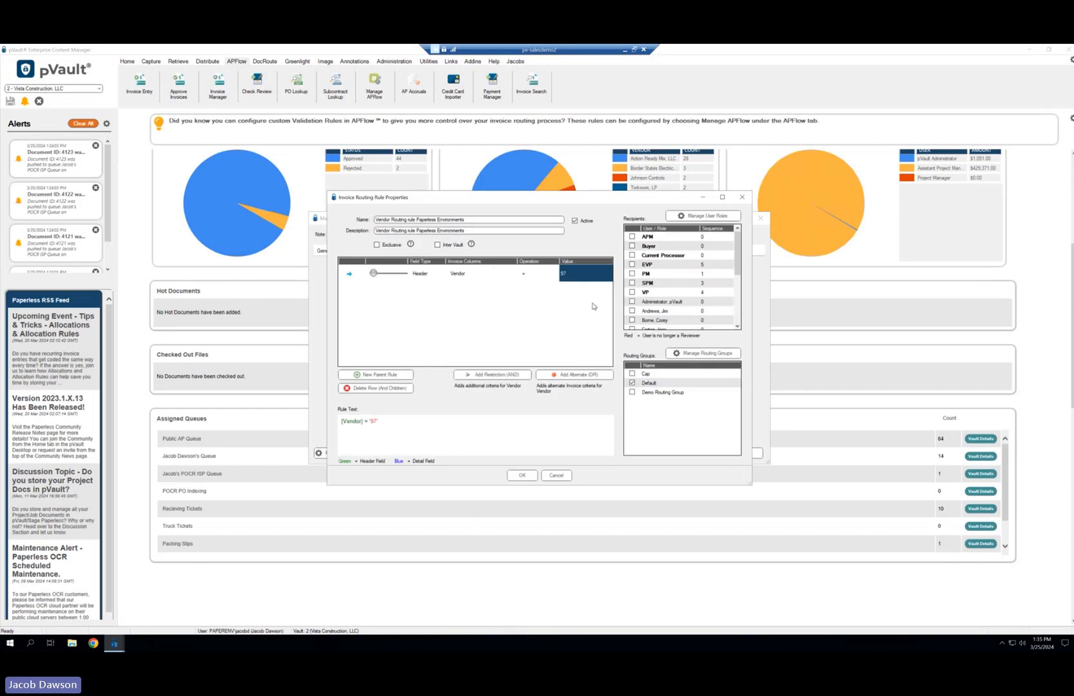
Examine the recipients list of the Paperless Environments routing rule to see which users and roles are selected.
{"action": "scroll", "coordinate": [699, 307], "scroll_direction": "down", "scroll_amount": 5}
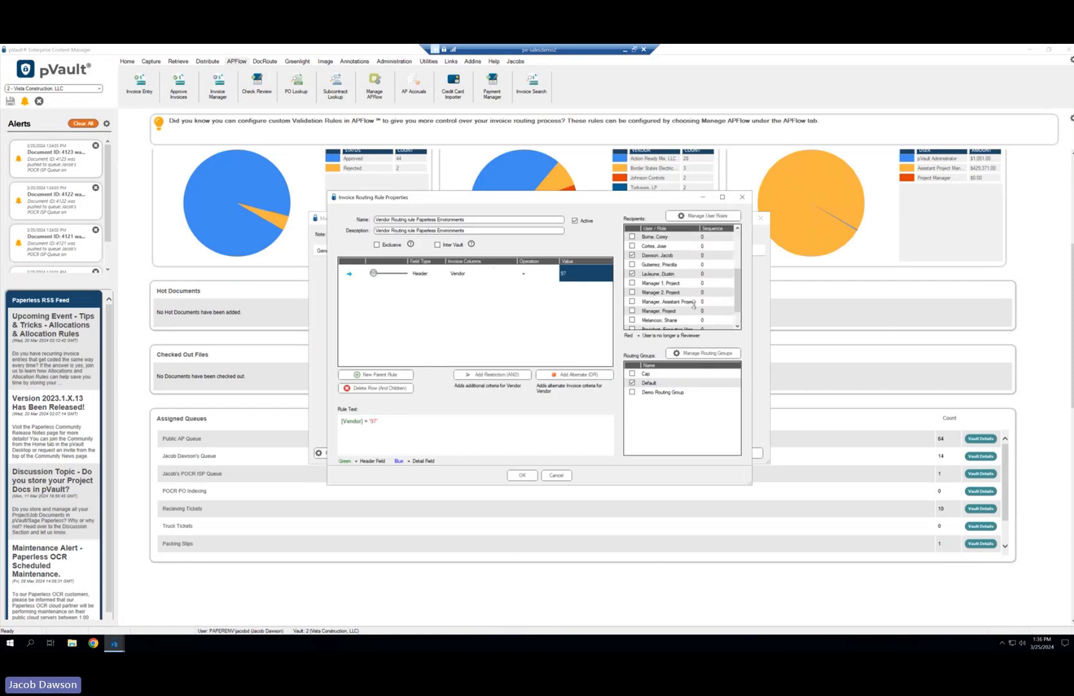
{"action": "scroll", "coordinate": [698, 306], "scroll_direction": "up", "scroll_amount": 1}
{"action": "scroll", "coordinate": [675, 310], "scroll_direction": "up", "scroll_amount": 1}
{"action": "scroll", "coordinate": [675, 319], "scroll_direction": "up", "scroll_amount": 1}
{"action": "scroll", "coordinate": [675, 316], "scroll_direction": "up", "scroll_amount": 1}
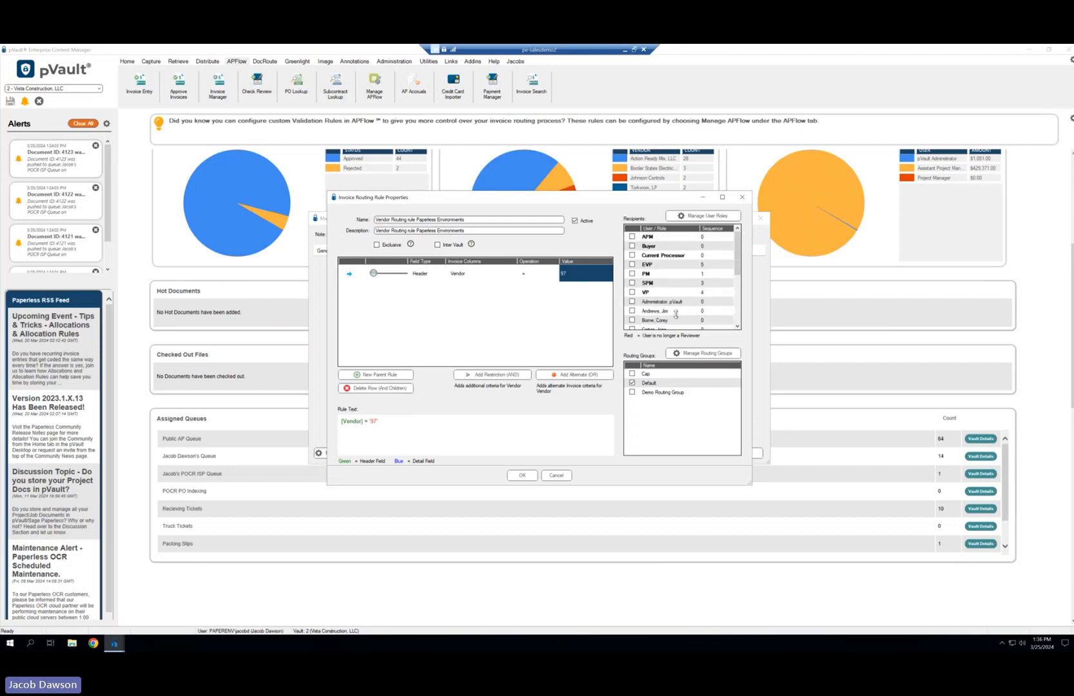
{"action": "scroll", "coordinate": [675, 314], "scroll_direction": "down", "scroll_amount": 2}
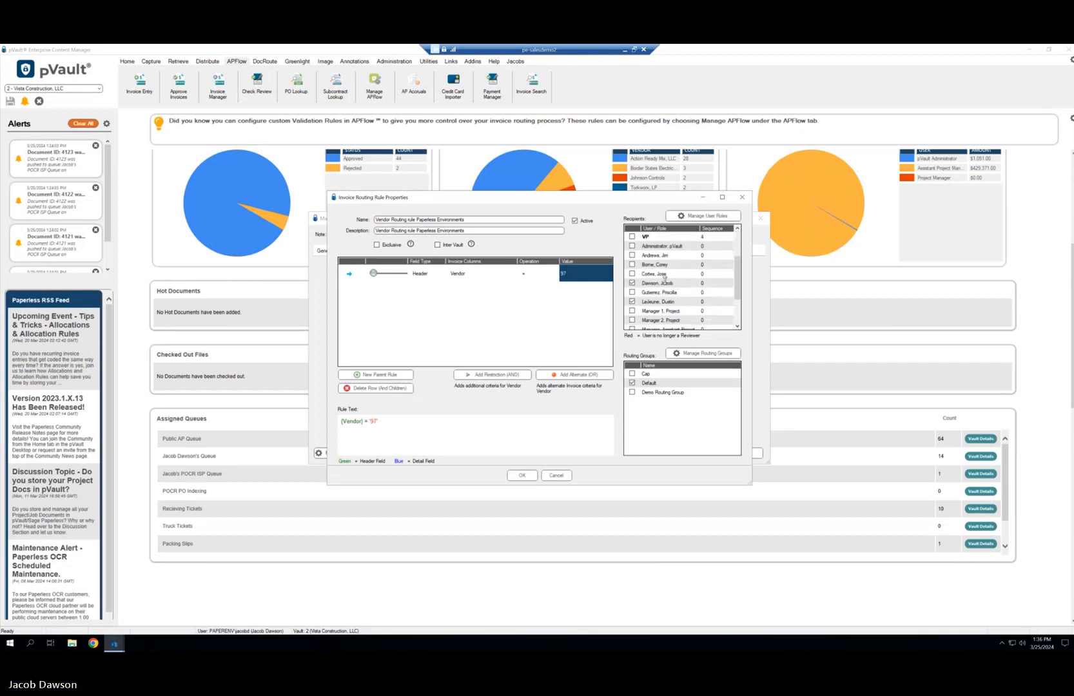
{"action": "scroll", "coordinate": [663, 300], "scroll_direction": "up", "scroll_amount": 2}
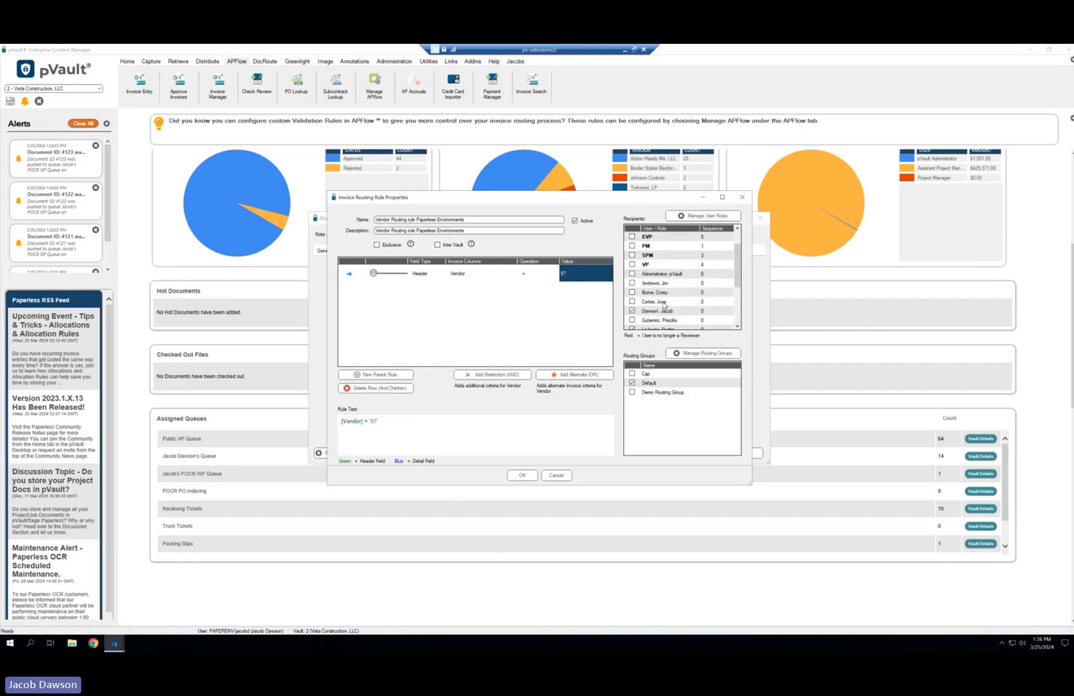
Inspect the vendor lookup behind the rule's Vendor value, then cancel both the lookup and the rule properties.
{"action": "left_click", "coordinate": [472, 277]}
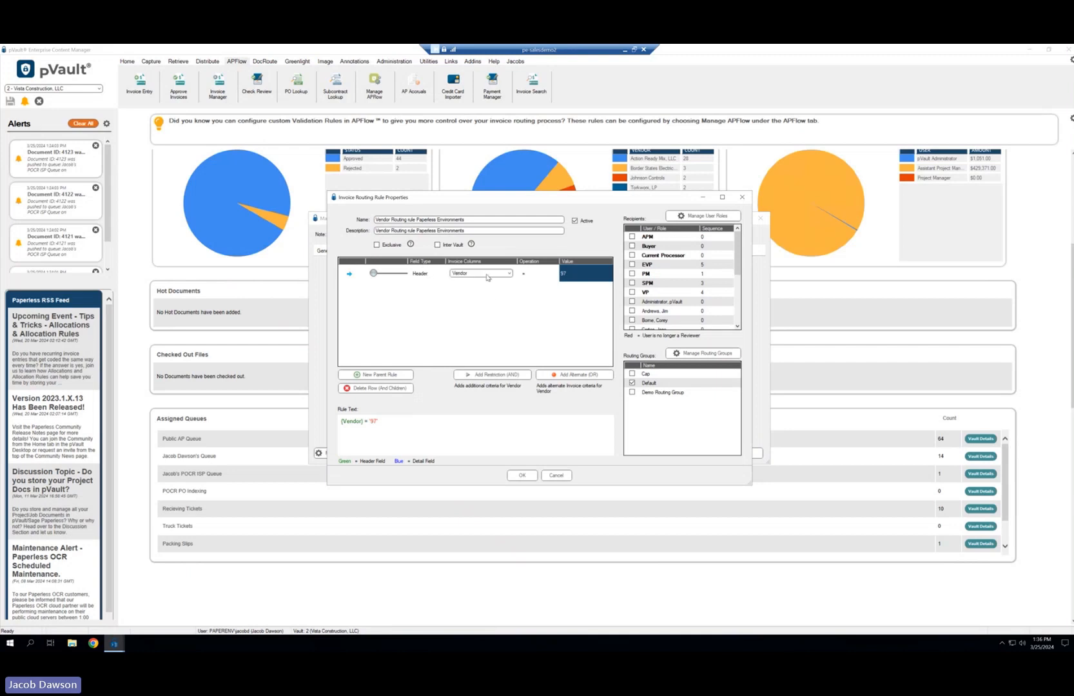
{"action": "left_click", "coordinate": [572, 276]}
{"action": "double_click", "coordinate": [573, 274]}
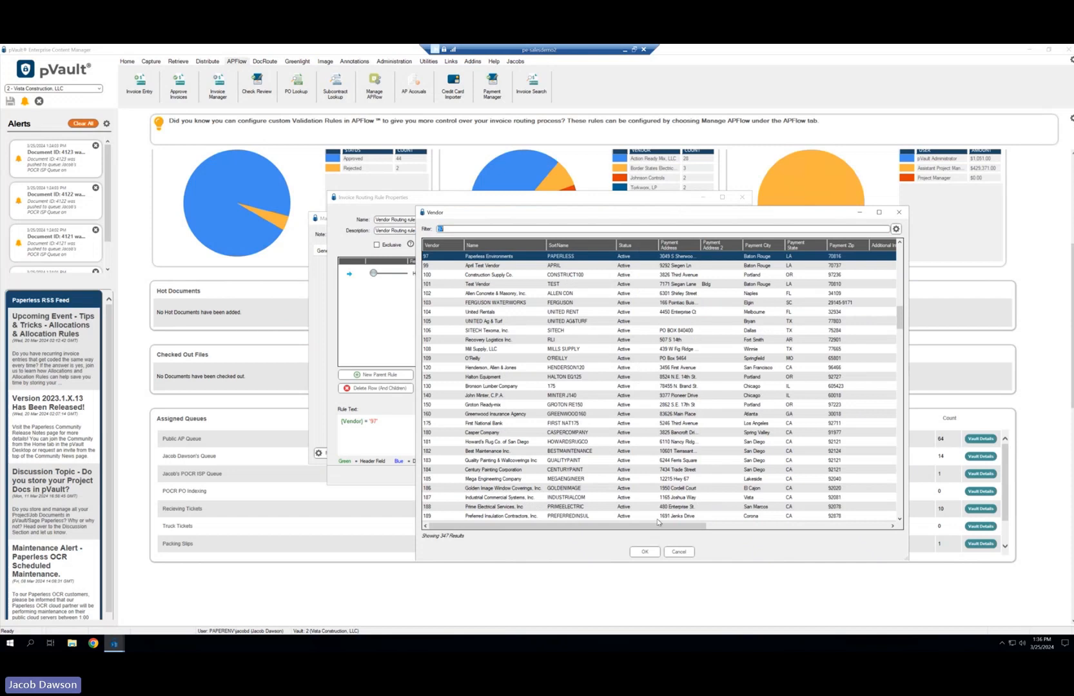
{"action": "left_click", "coordinate": [675, 552]}
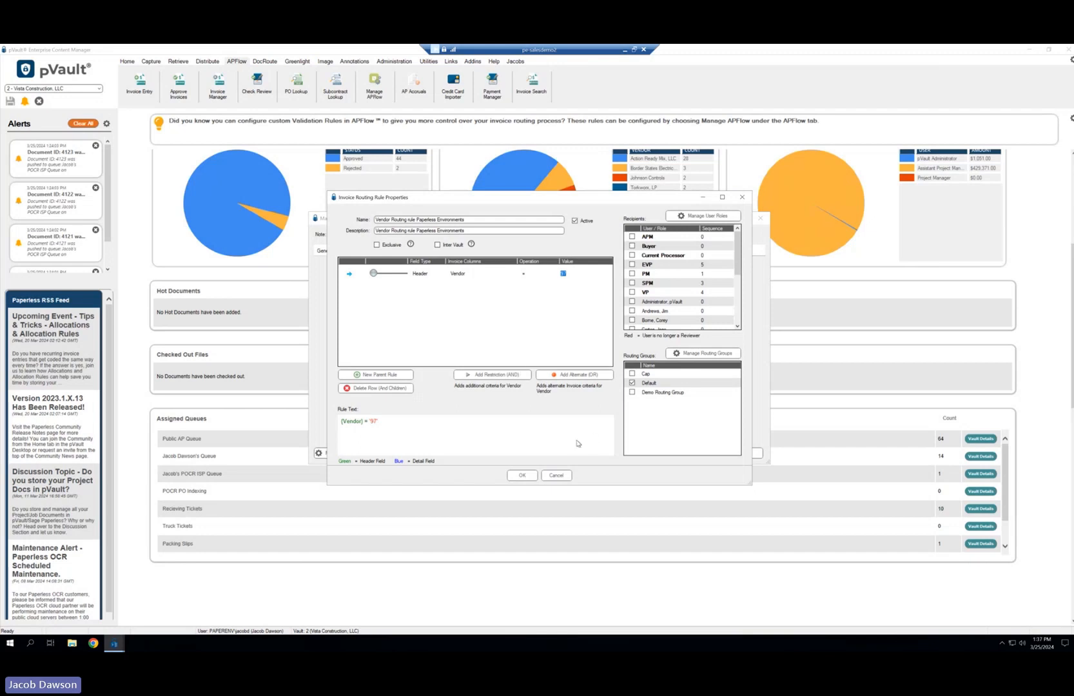
{"action": "left_click", "coordinate": [560, 476]}
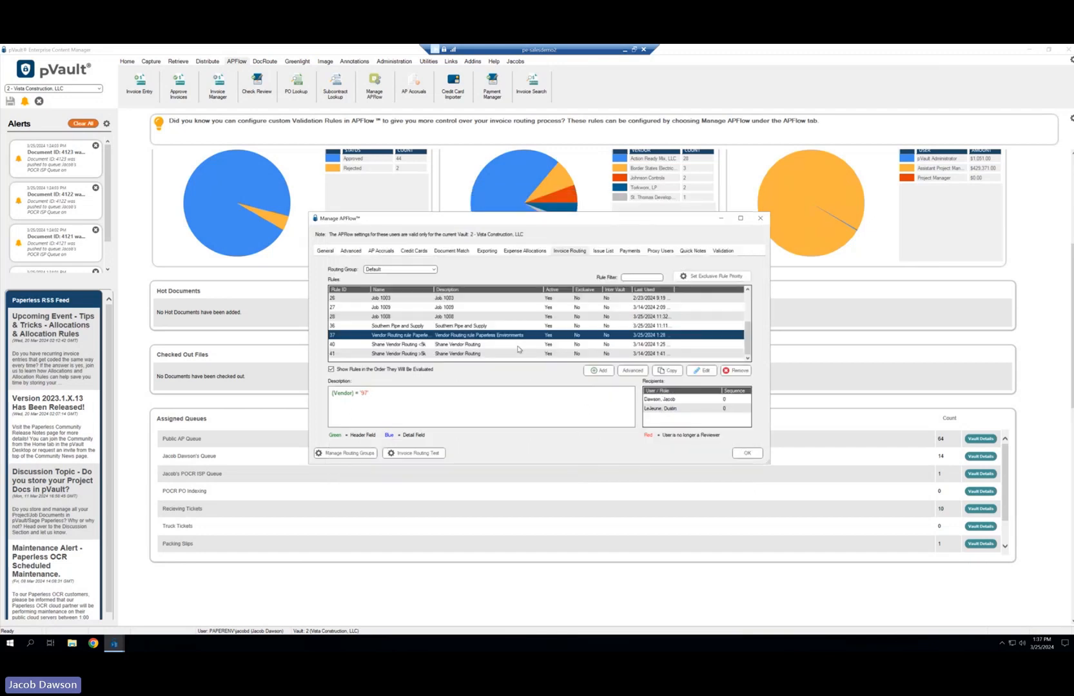
Reopen the Paperless Environments routing rule to examine the available invoice columns, then cancel it and close Manage APFlow.
{"action": "left_click", "coordinate": [694, 372]}
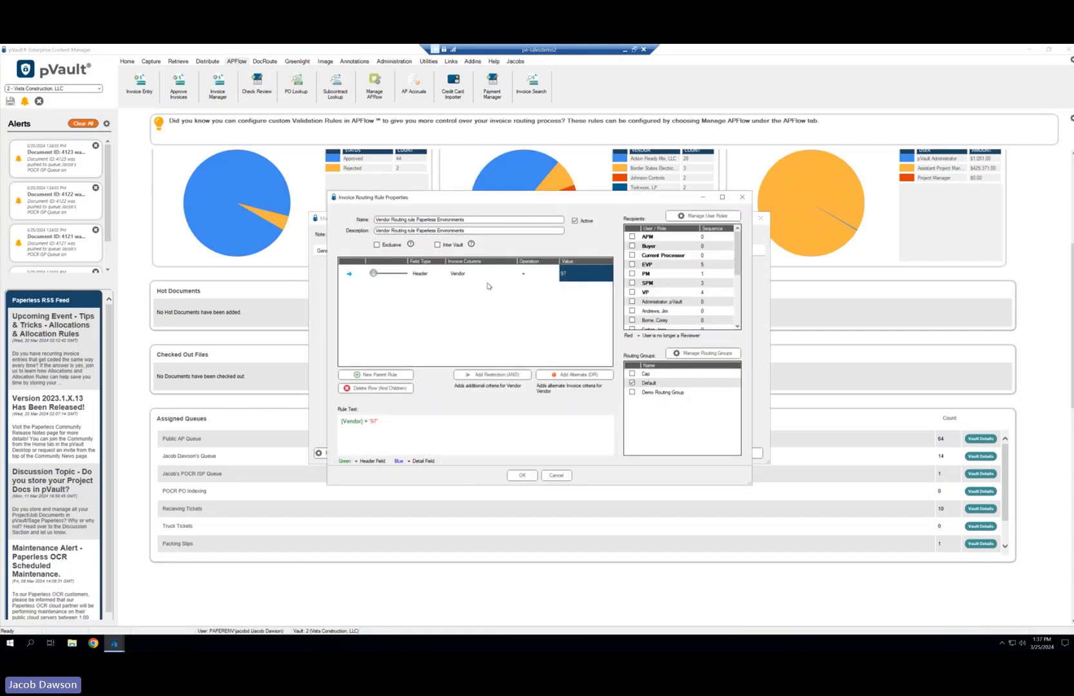
{"action": "left_click", "coordinate": [496, 274]}
{"action": "left_click", "coordinate": [496, 274]}
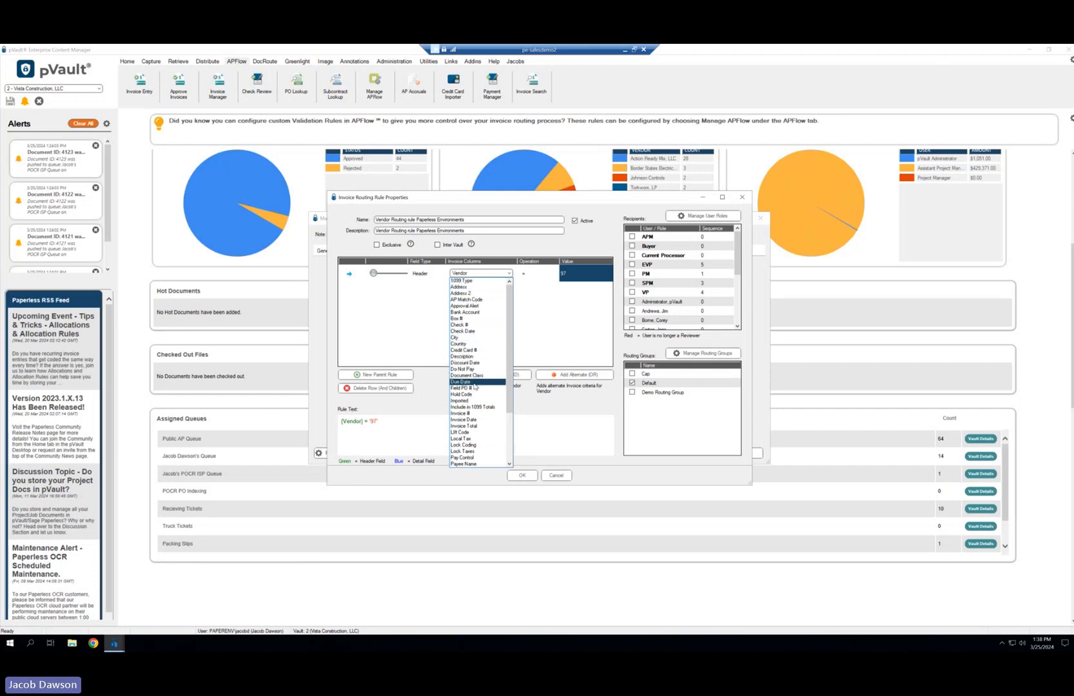
{"action": "scroll", "coordinate": [482, 419], "scroll_direction": "down", "scroll_amount": 4}
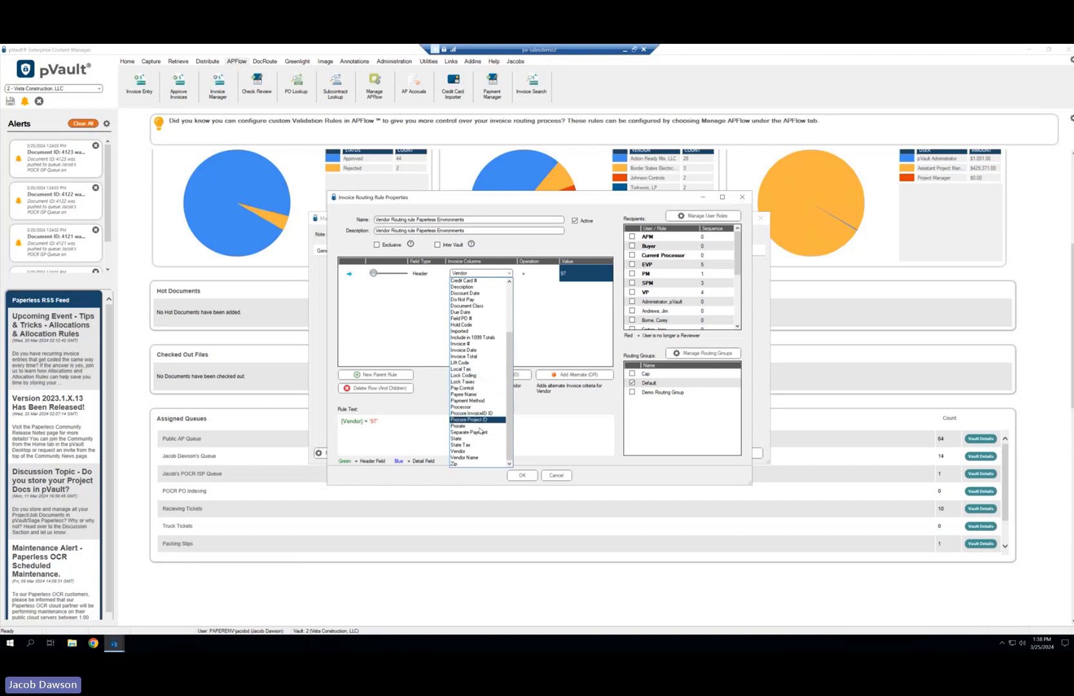
{"action": "scroll", "coordinate": [480, 445], "scroll_direction": "up", "scroll_amount": 3}
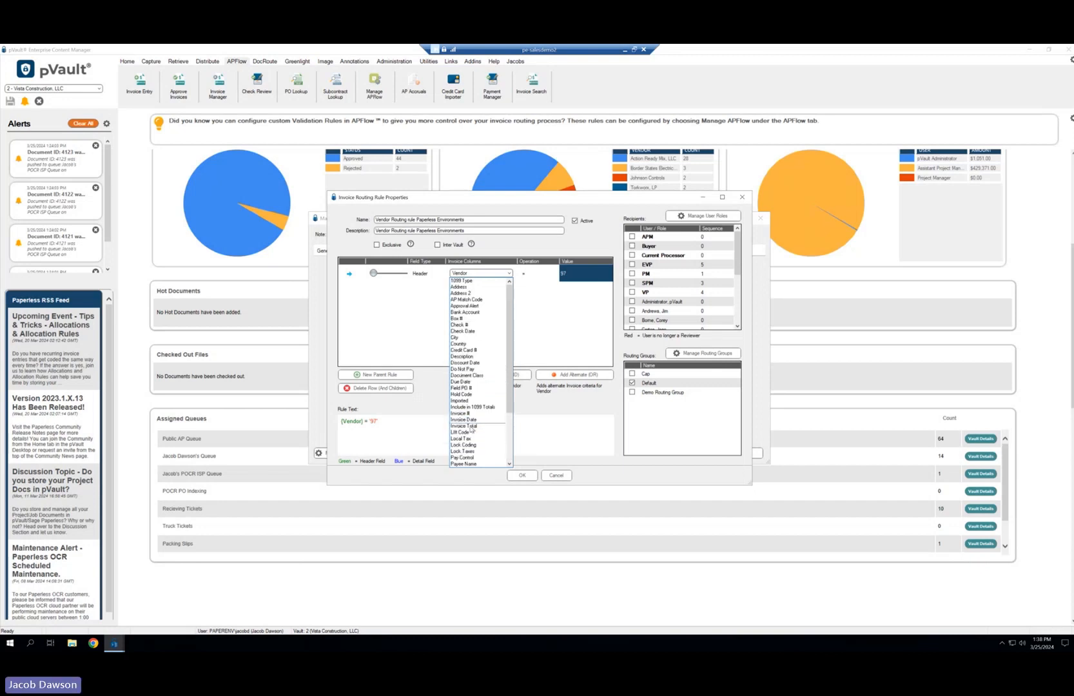
{"action": "left_click", "coordinate": [546, 441]}
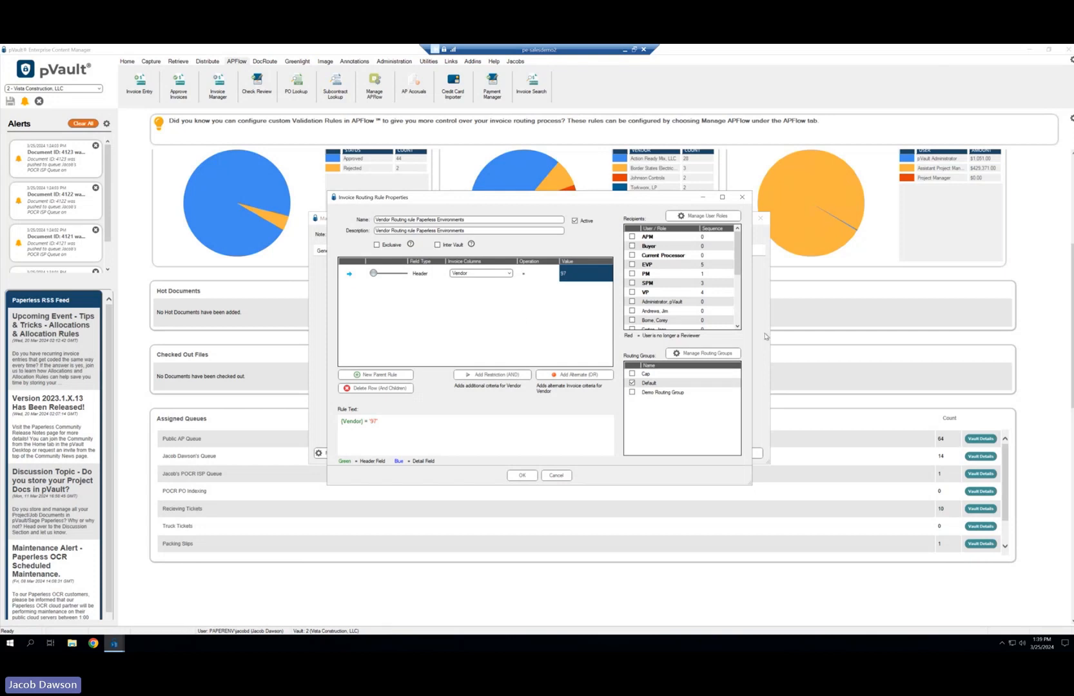
{"action": "left_click", "coordinate": [556, 477]}
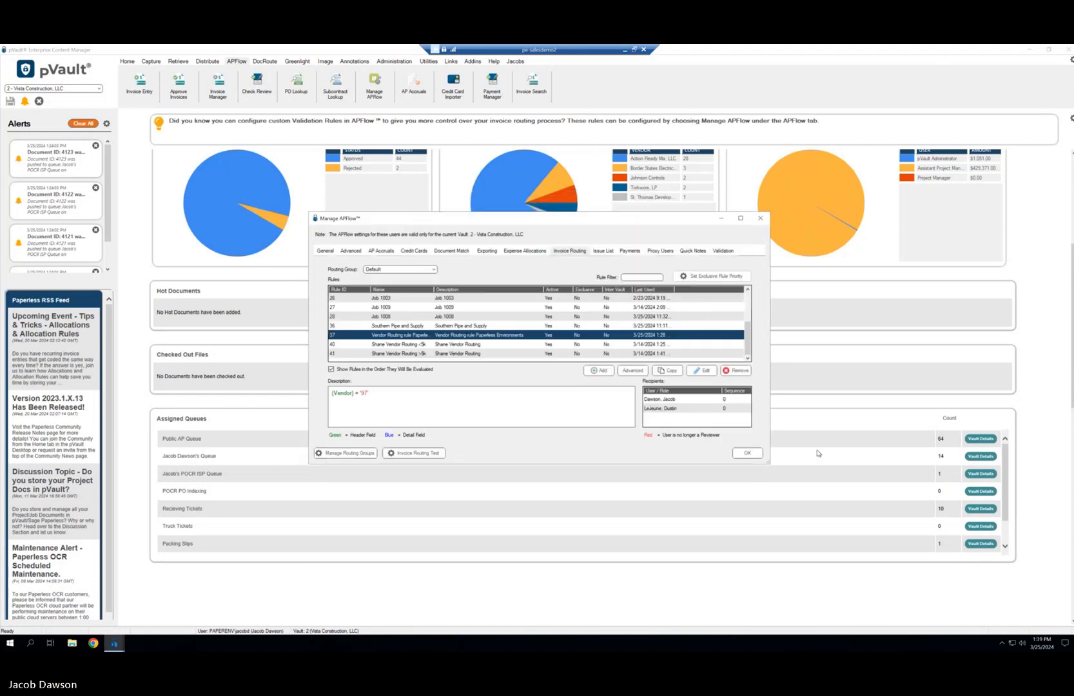
{"action": "left_click", "coordinate": [751, 454]}
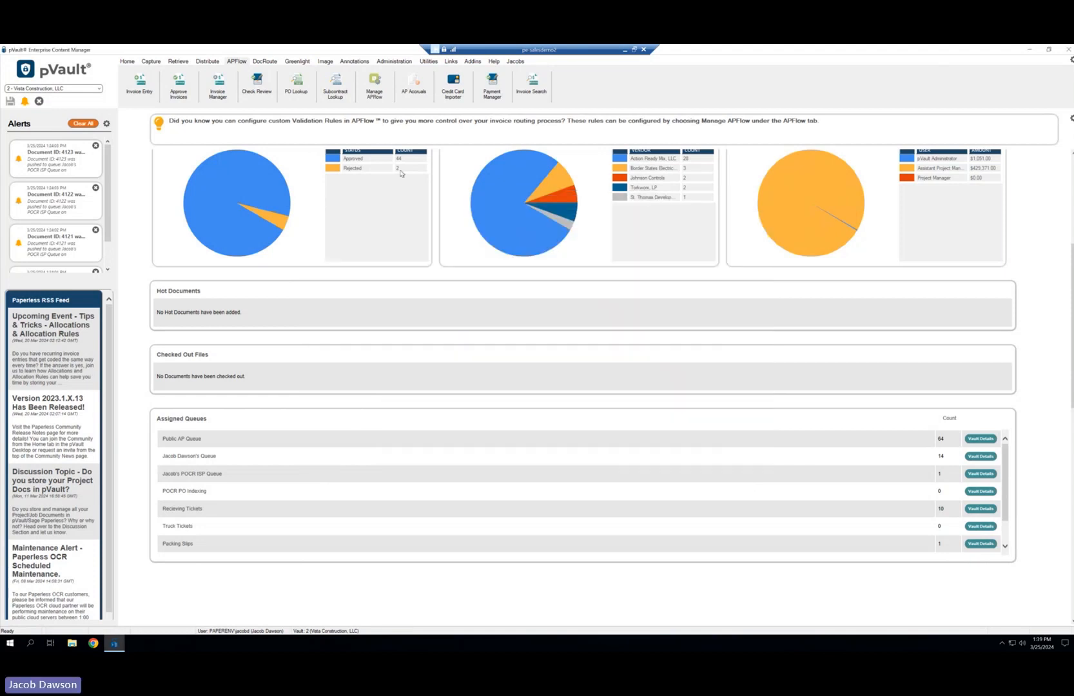
Open Invoice Manager and check the reviewer status of pending Action Ready Mix invoice 55565.
{"action": "left_click", "coordinate": [226, 96]}
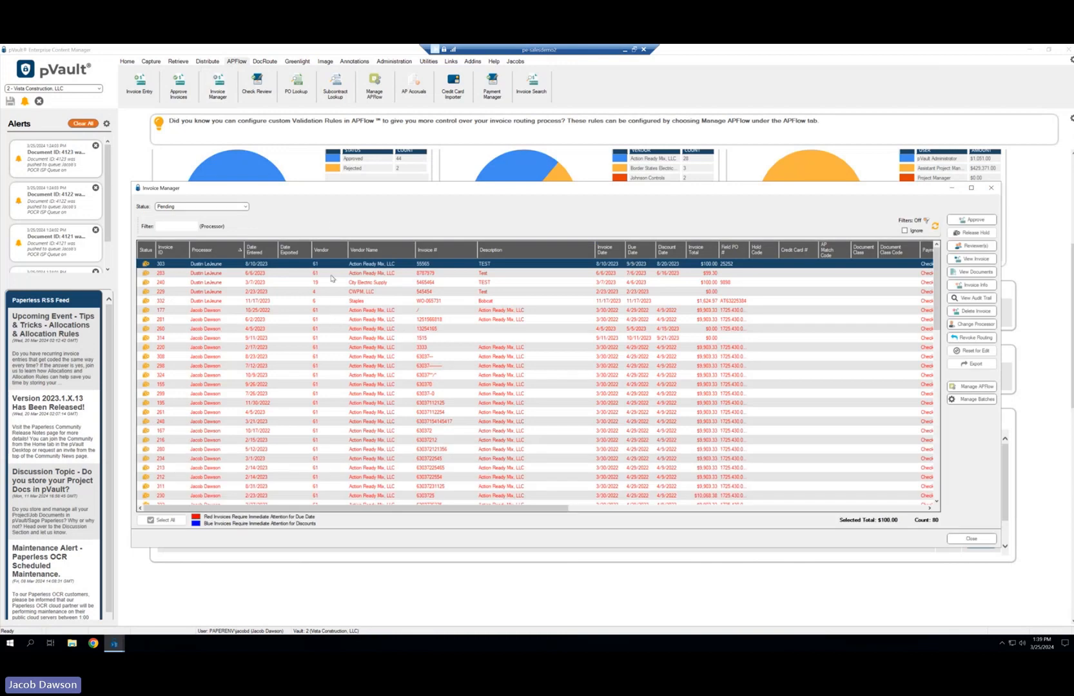
{"action": "scroll", "coordinate": [334, 305], "scroll_direction": "down", "scroll_amount": 3}
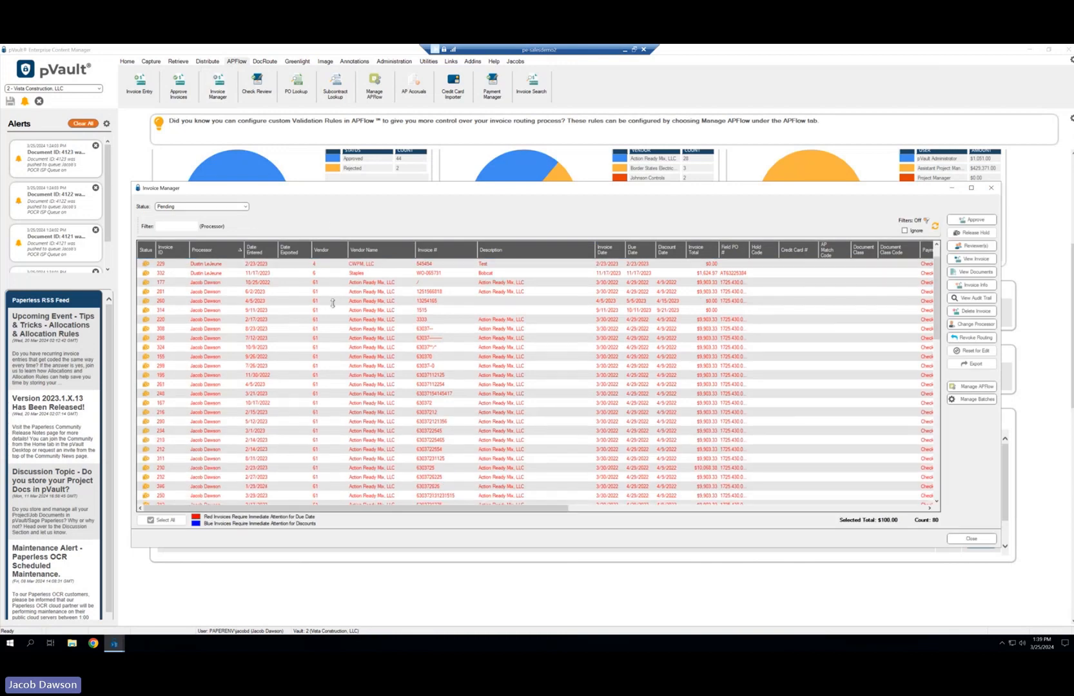
{"action": "scroll", "coordinate": [331, 305], "scroll_direction": "up", "scroll_amount": 3}
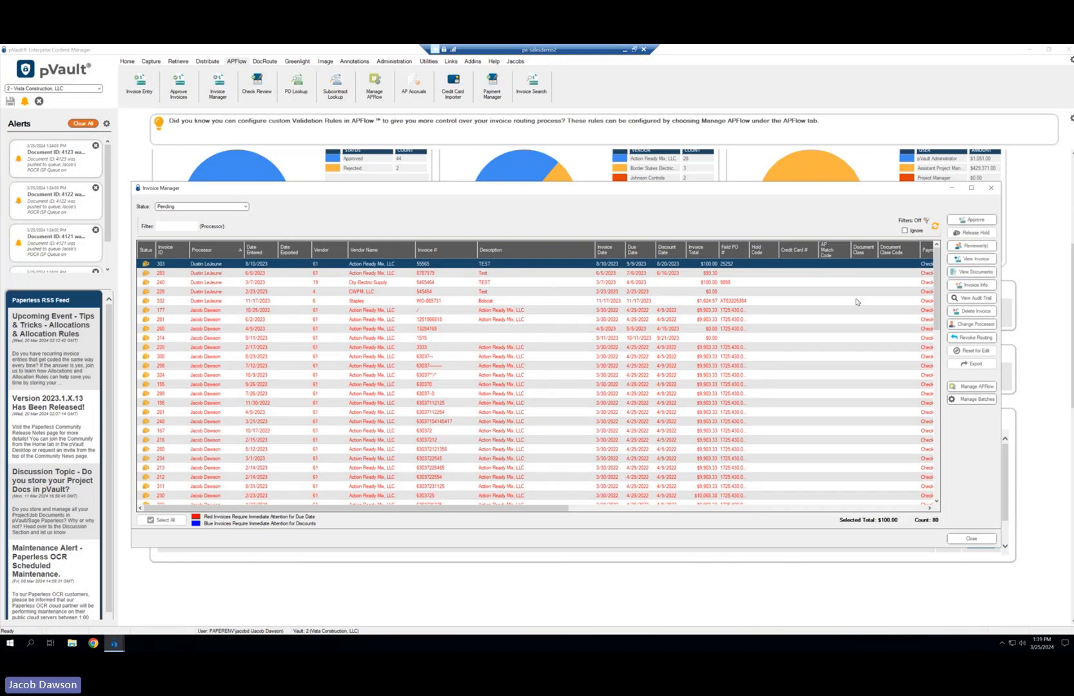
{"action": "left_click", "coordinate": [986, 247]}
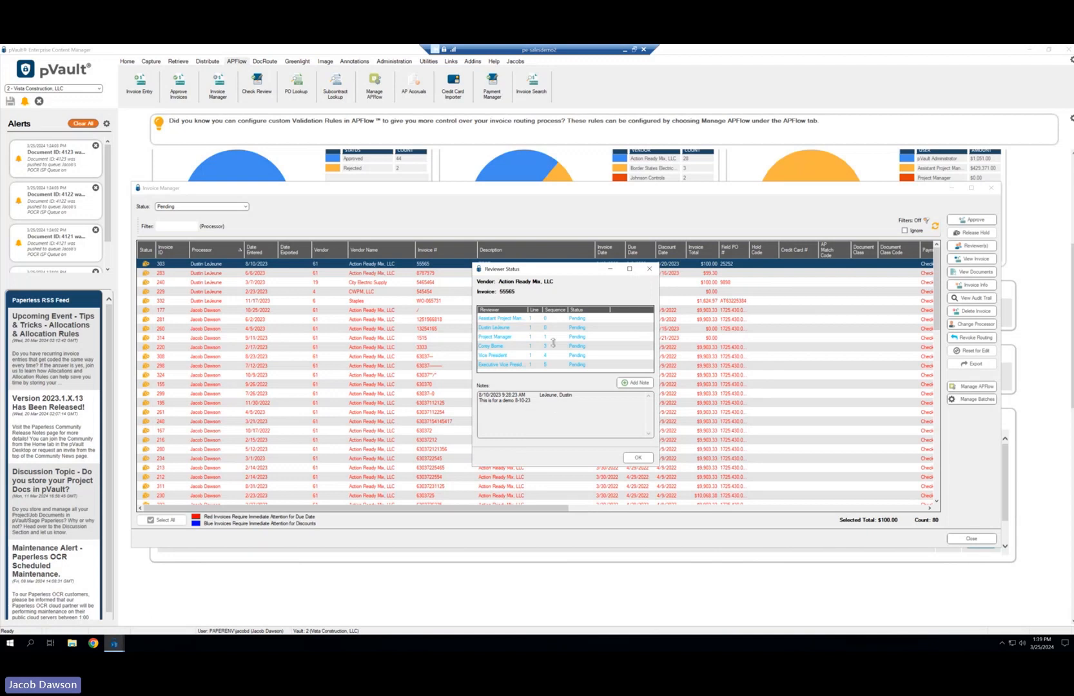
{"action": "left_click", "coordinate": [638, 457]}
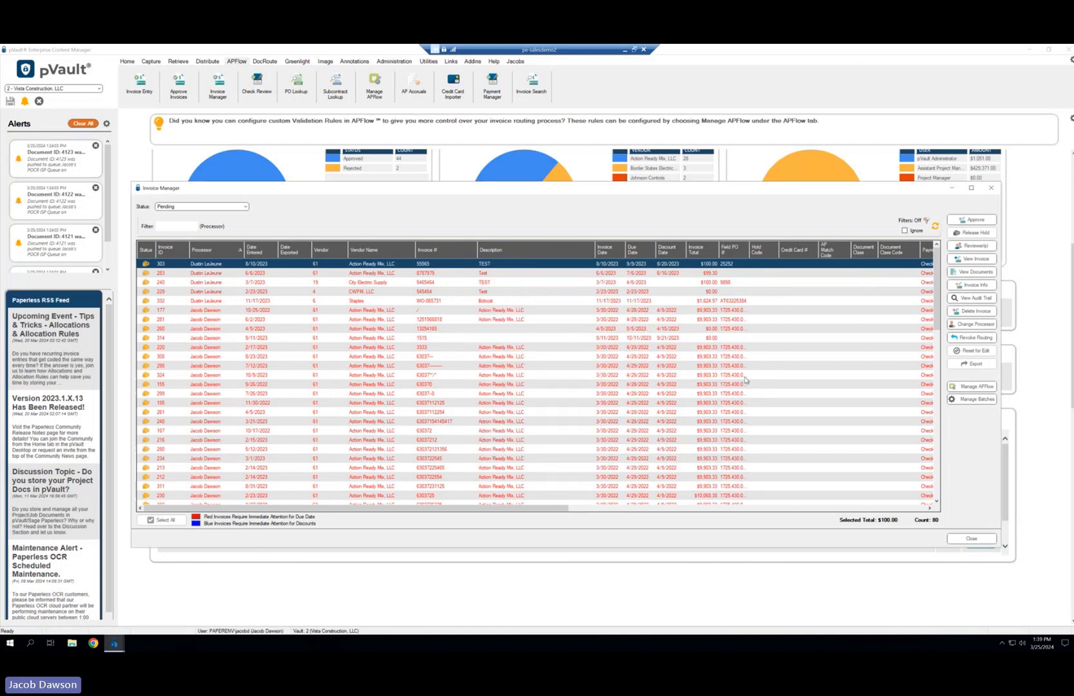
View the invoice information and the audit log of Action Ready Mix invoice 55565, closing each window.
{"action": "left_click", "coordinate": [972, 285]}
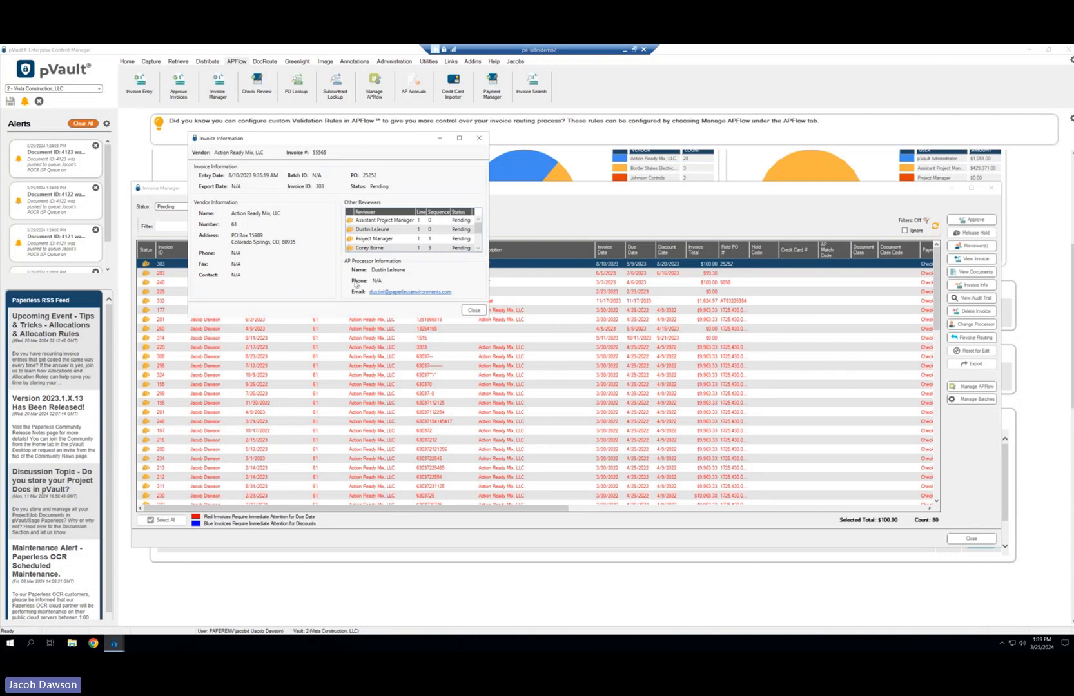
{"action": "left_click", "coordinate": [476, 310]}
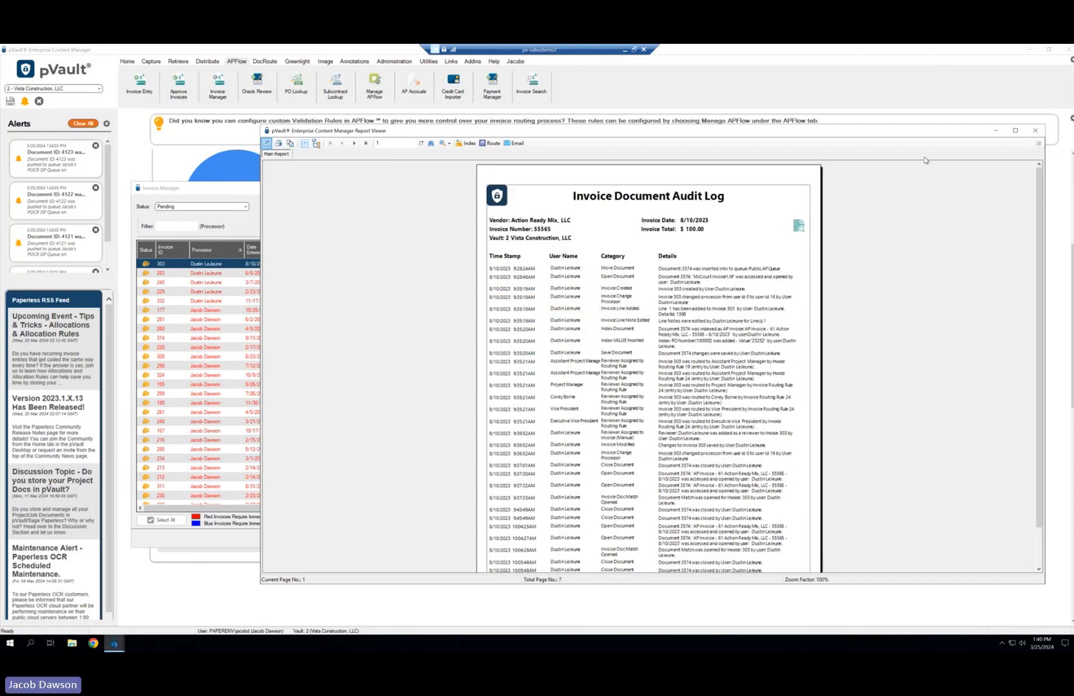
{"action": "left_click", "coordinate": [1035, 132]}
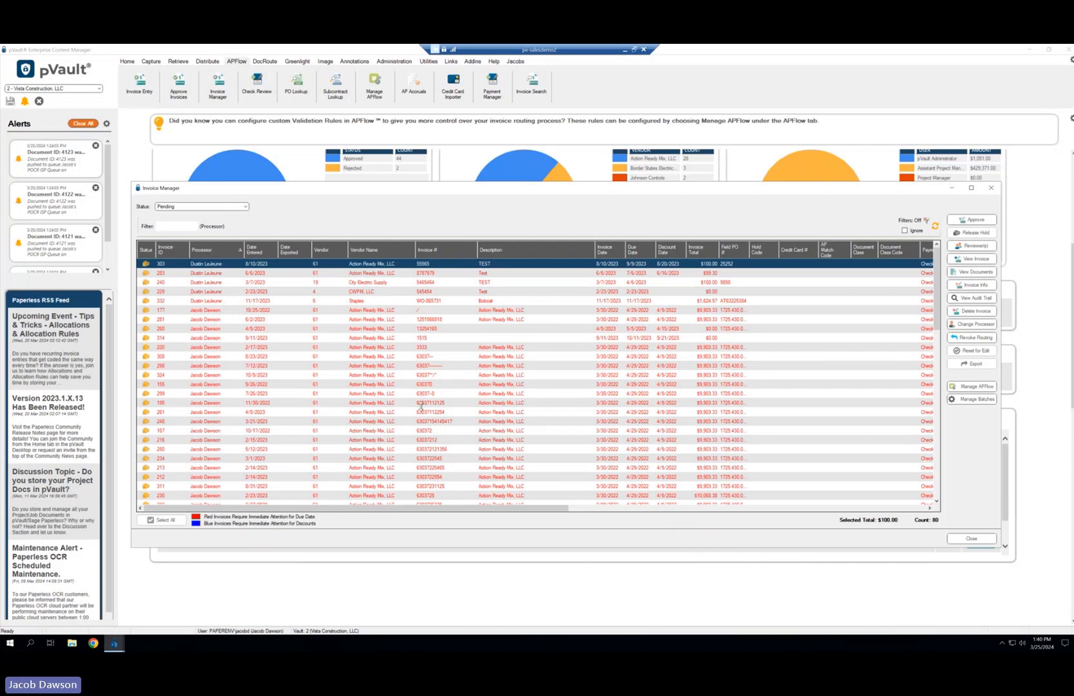
Look through the pending invoices and their additional columns in Invoice Manager, then close it.
{"action": "scroll", "coordinate": [425, 406], "scroll_direction": "down", "scroll_amount": 5}
{"action": "scroll", "coordinate": [443, 314], "scroll_direction": "down", "scroll_amount": 5}
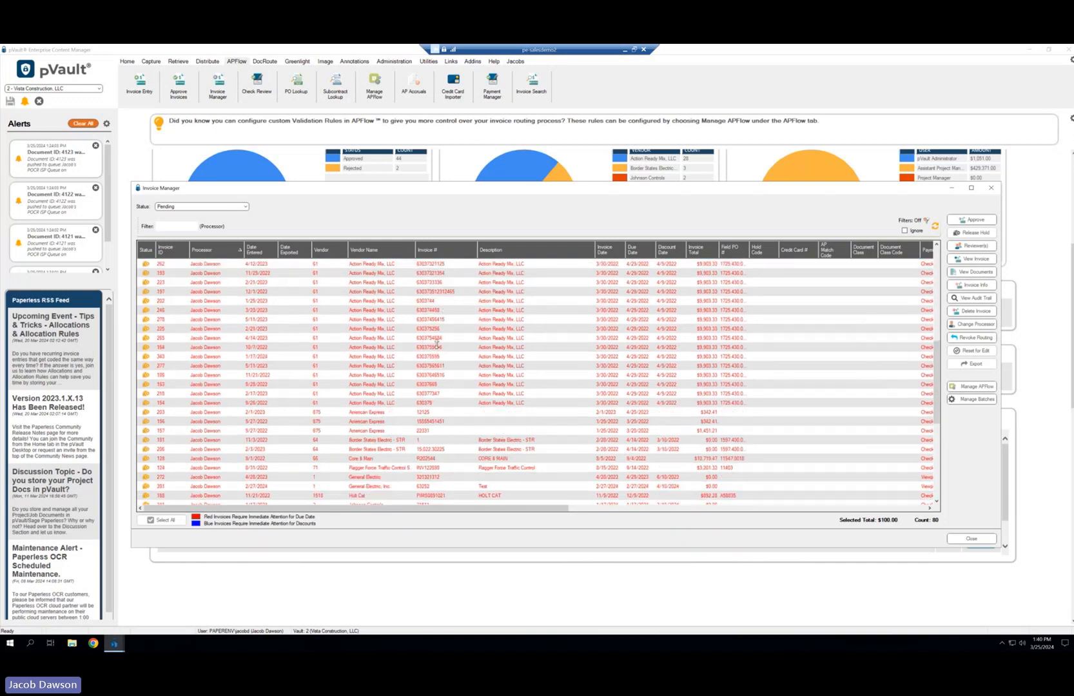
{"action": "scroll", "coordinate": [443, 314], "scroll_direction": "down", "scroll_amount": 5}
{"action": "left_click_drag", "start_coordinate": [229, 507], "coordinate": [277, 507]}
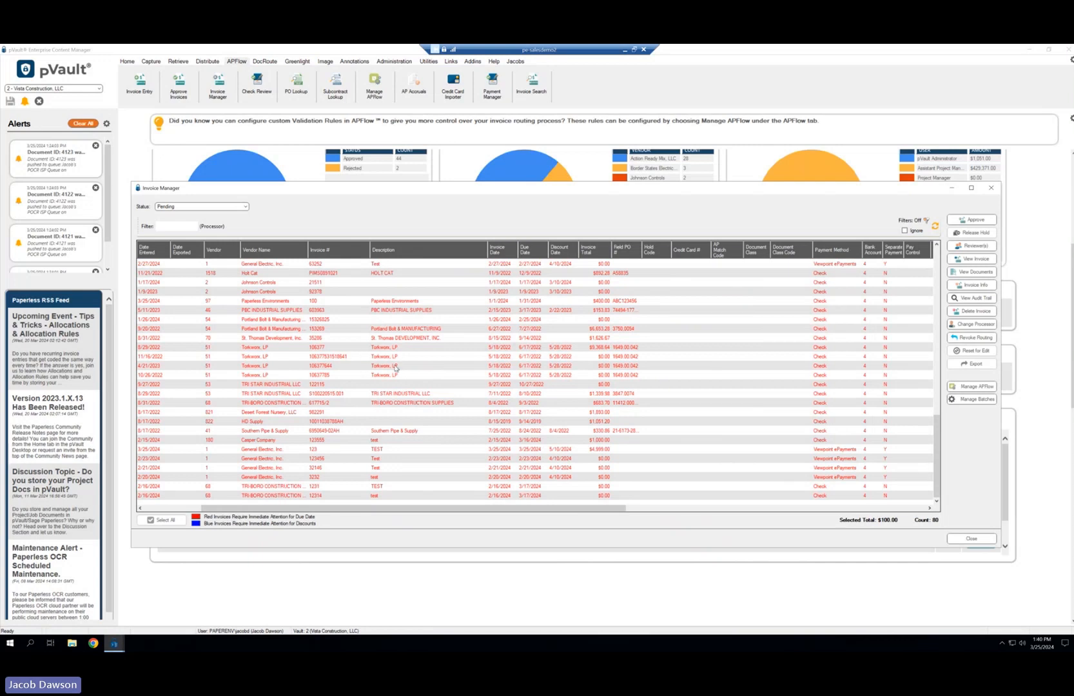
{"action": "scroll", "coordinate": [730, 347], "scroll_direction": "up", "scroll_amount": 15}
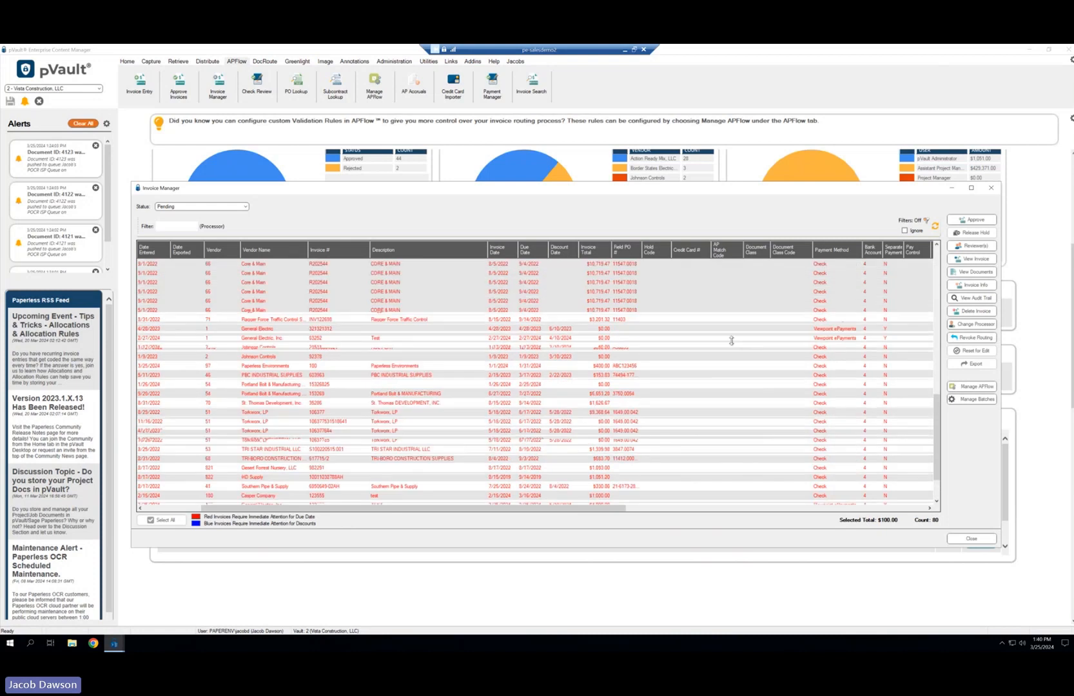
{"action": "left_click", "coordinate": [990, 187]}
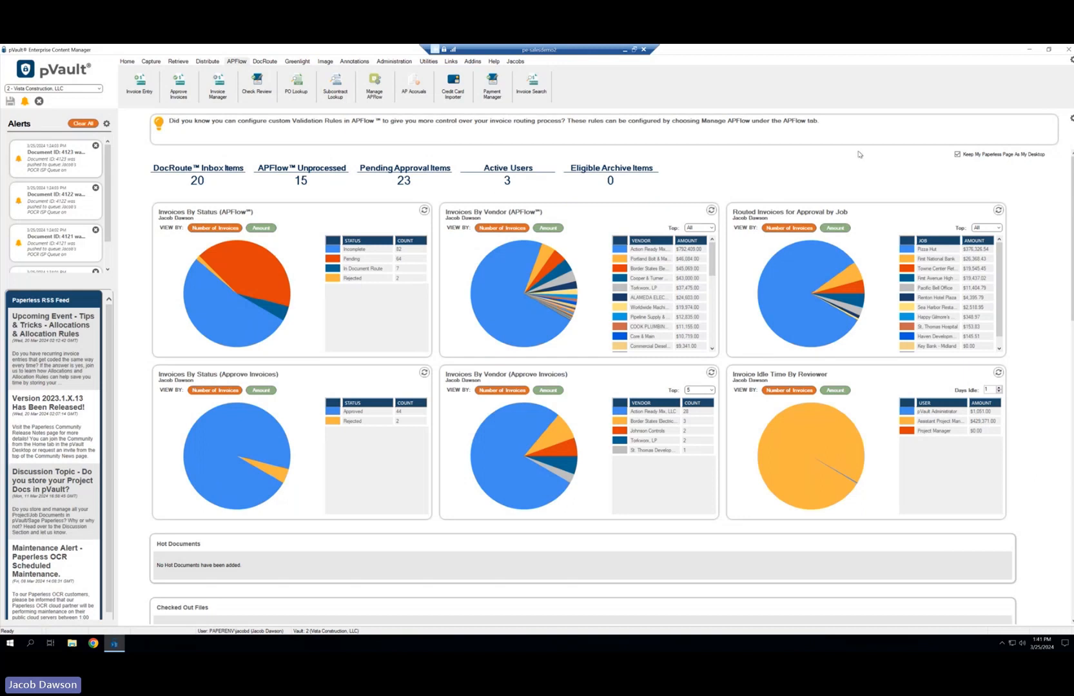
Open the pending Paperless Environments invoice 100 from the work in process in Invoice Entry, and expand the Incomplete group.
{"action": "left_click", "coordinate": [133, 82]}
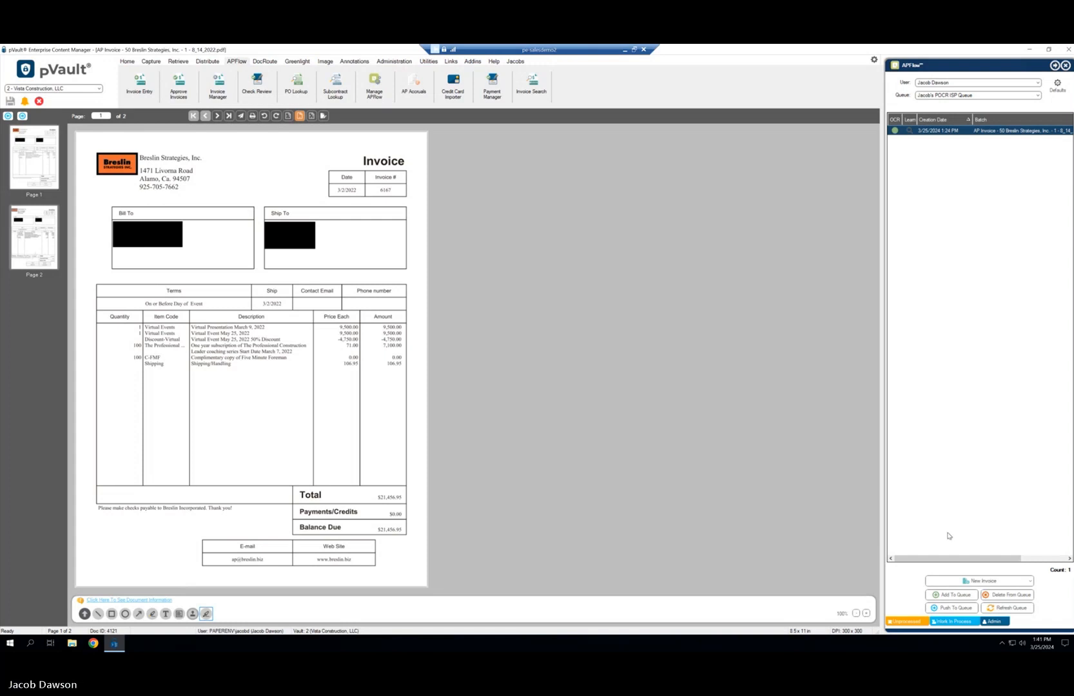
{"action": "left_click", "coordinate": [958, 622]}
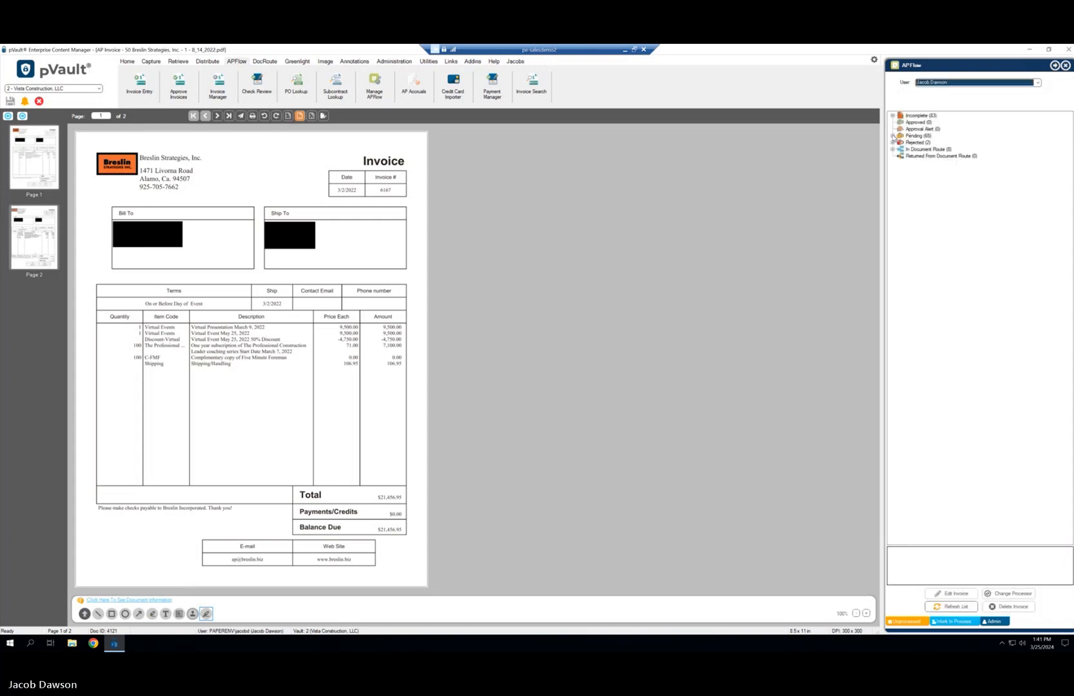
{"action": "left_click", "coordinate": [893, 136]}
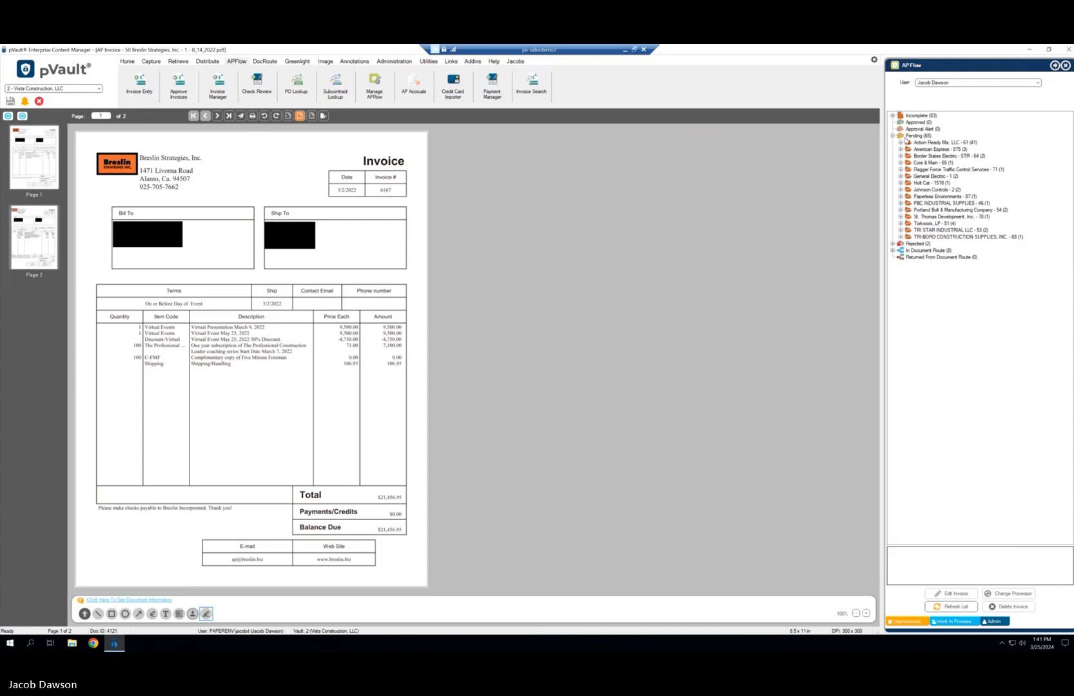
{"action": "left_click", "coordinate": [901, 197]}
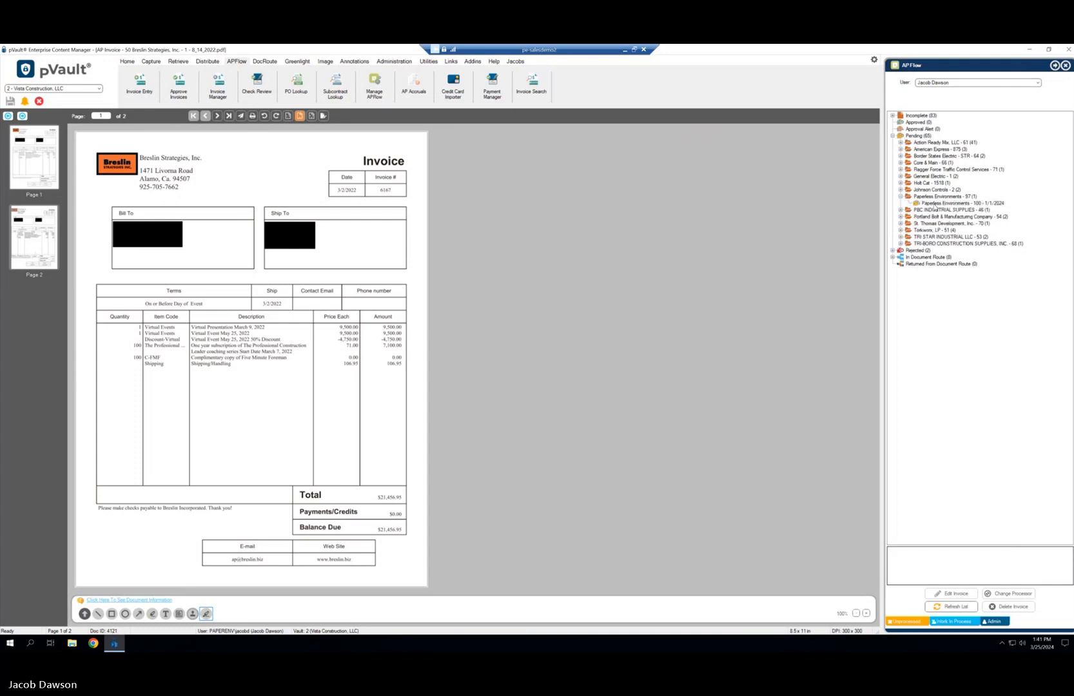
{"action": "left_click", "coordinate": [935, 204]}
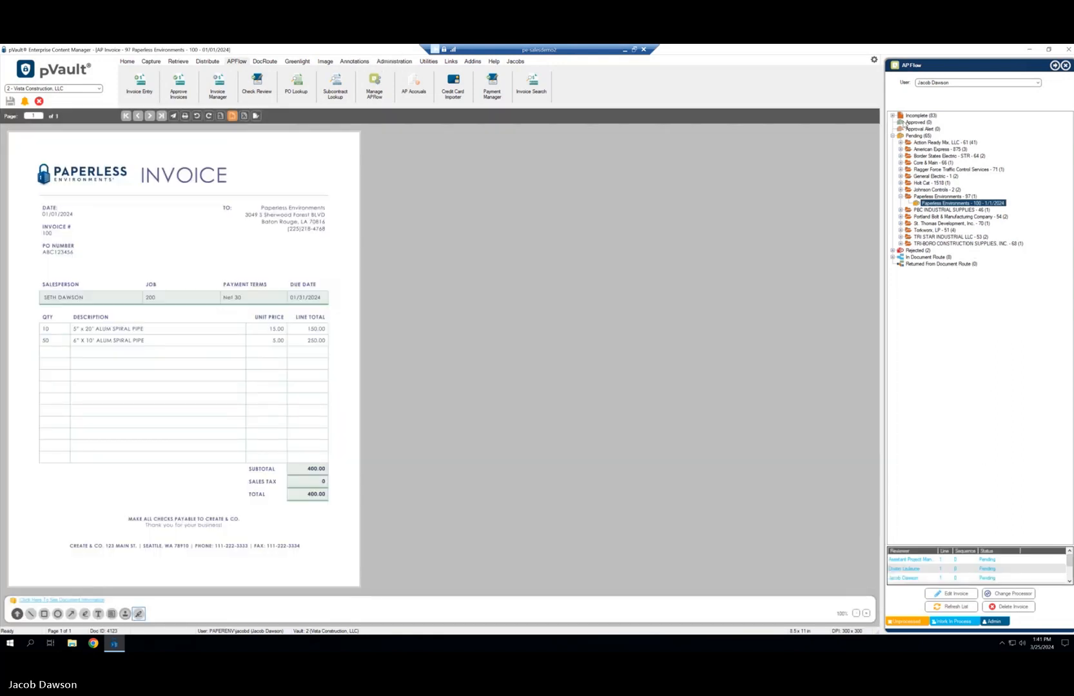
{"action": "left_click", "coordinate": [893, 116]}
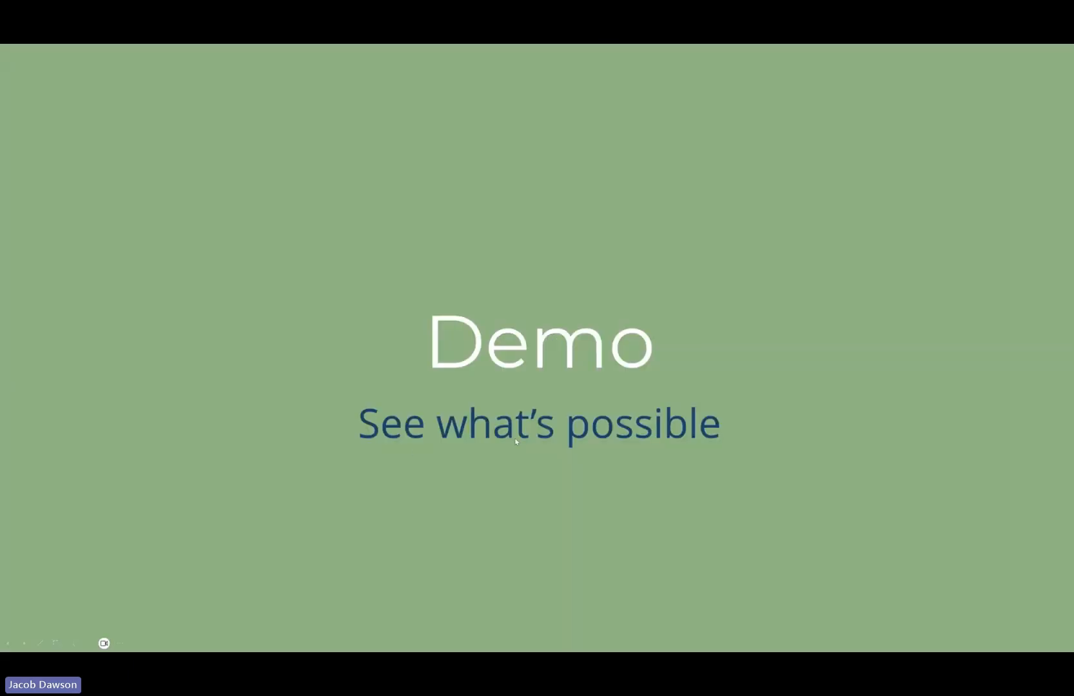
Advance the presentation to the presenter's contact details slide, end the slide show, and return to pVault.
{"action": "key", "text": "Right"}
{"action": "key", "text": "Right"}
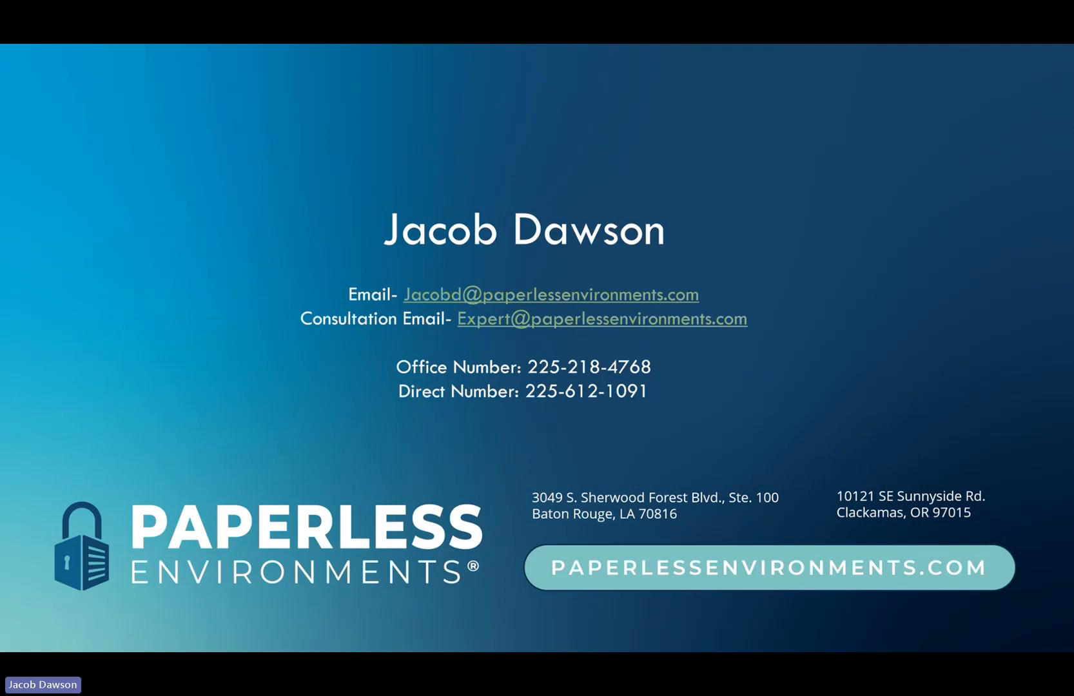
{"action": "key", "text": "Escape"}
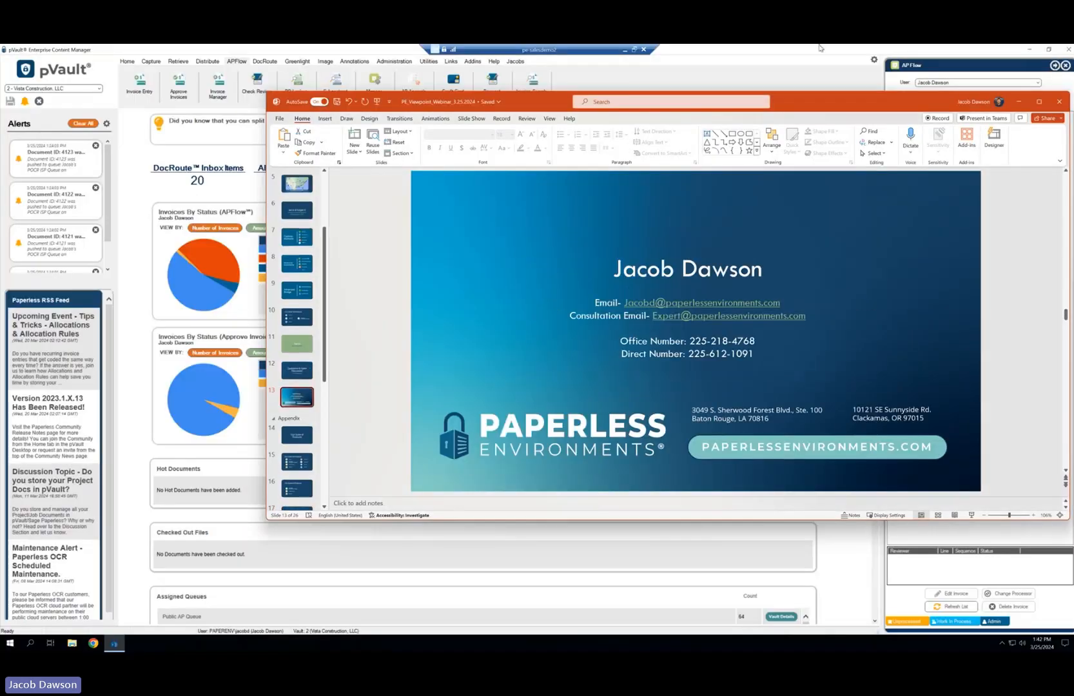
{"action": "left_click", "coordinate": [957, 102]}
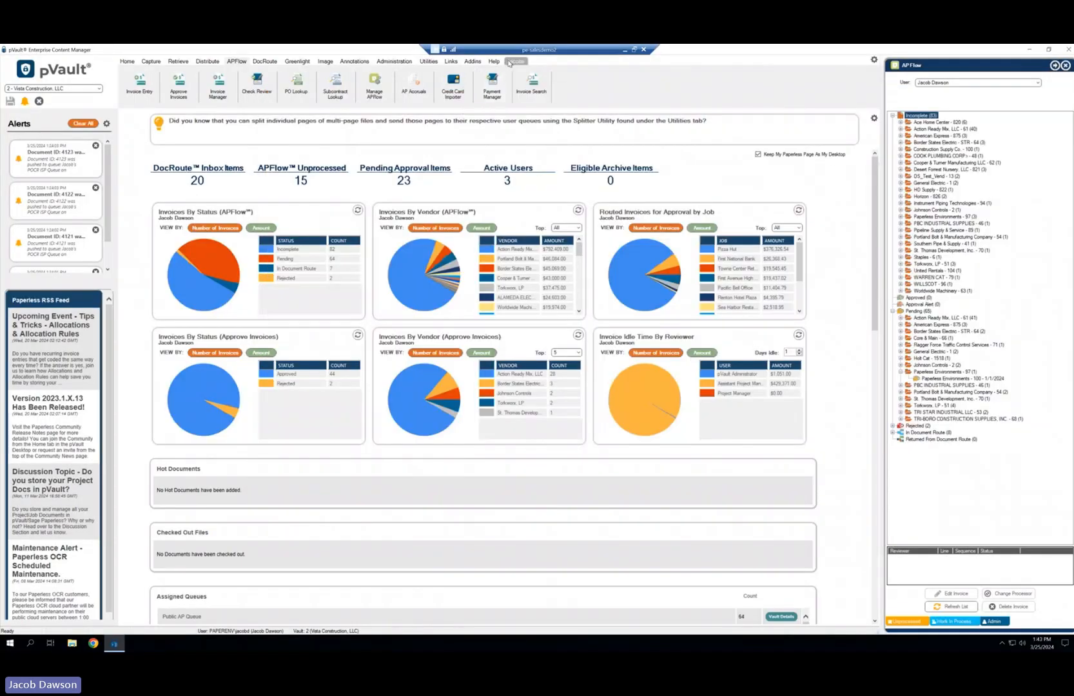
Look over the help and support options and open the Community Login.
{"action": "left_click", "coordinate": [496, 62]}
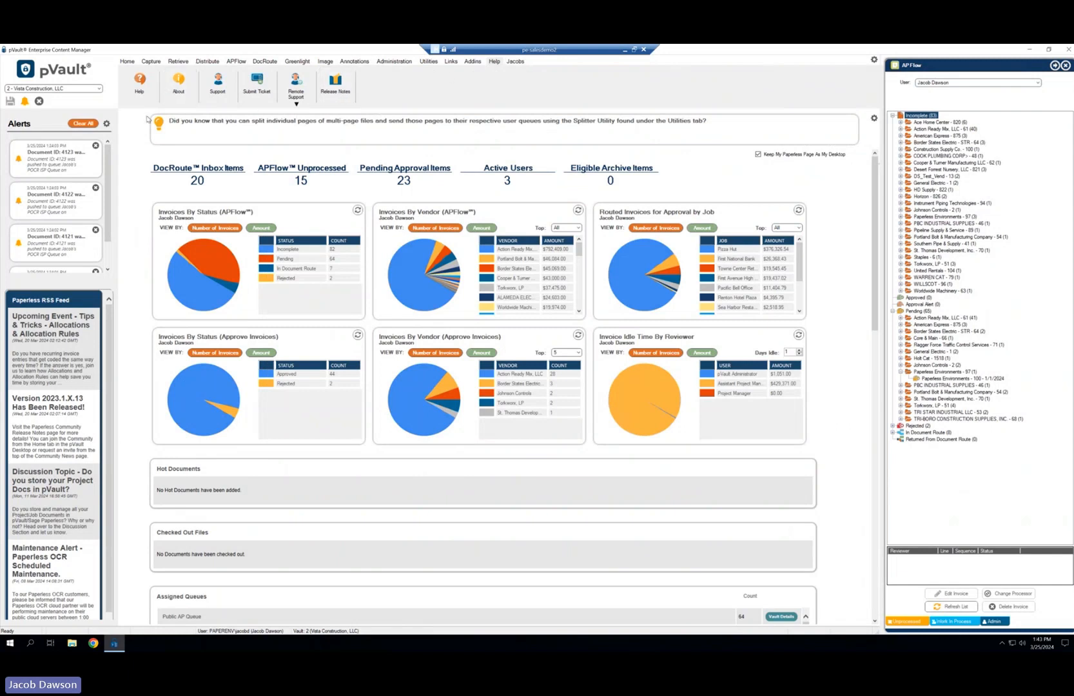
{"action": "left_click", "coordinate": [127, 61]}
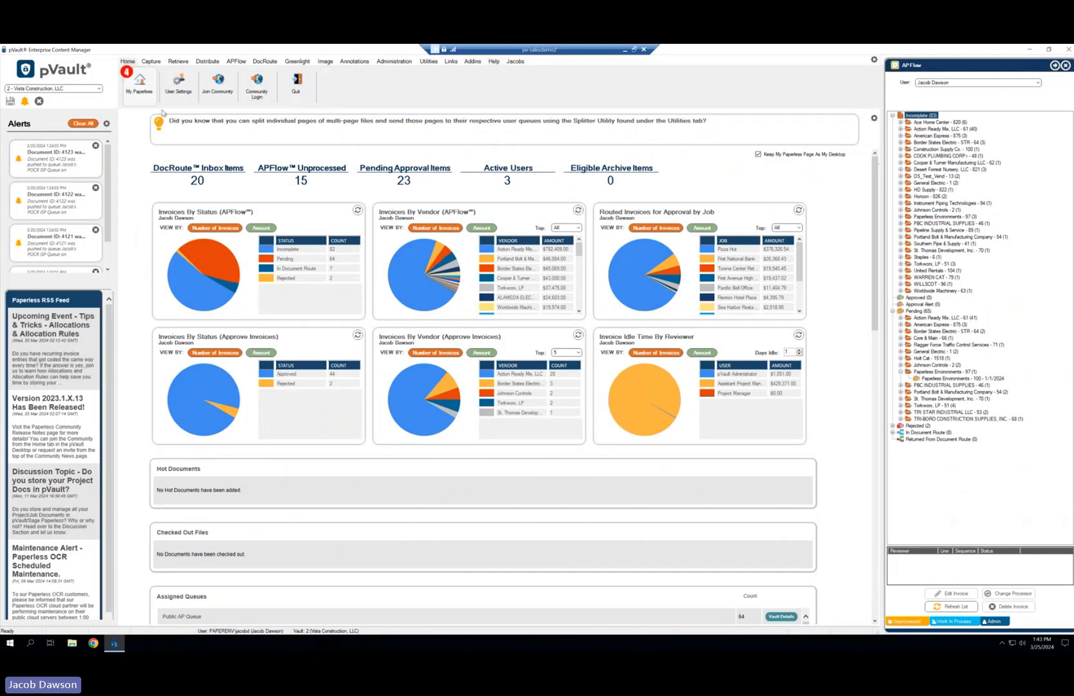
{"action": "left_click", "coordinate": [256, 84]}
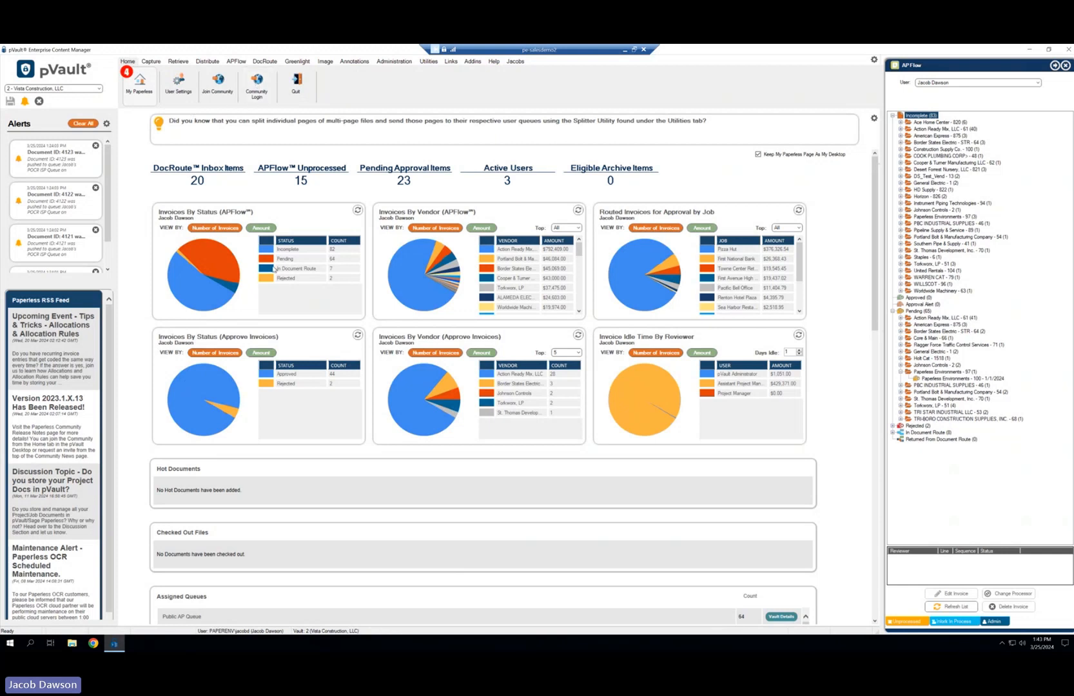